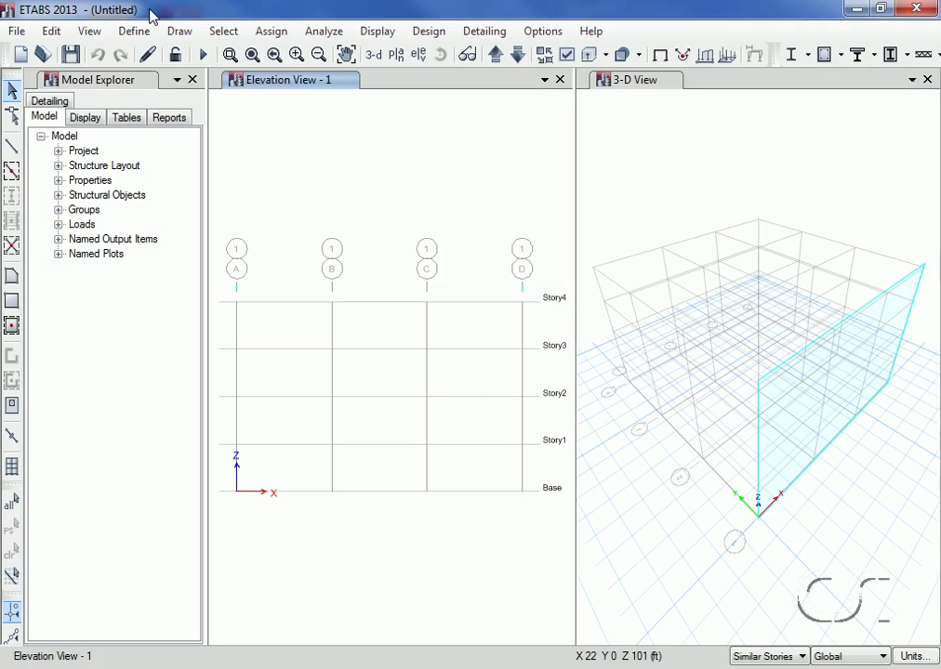
# - Quick-draw Wall1 panels in the bay between grids A and B over all stories on elevation 1
pyautogui.click(11, 325)
pyautogui.click(287, 341)
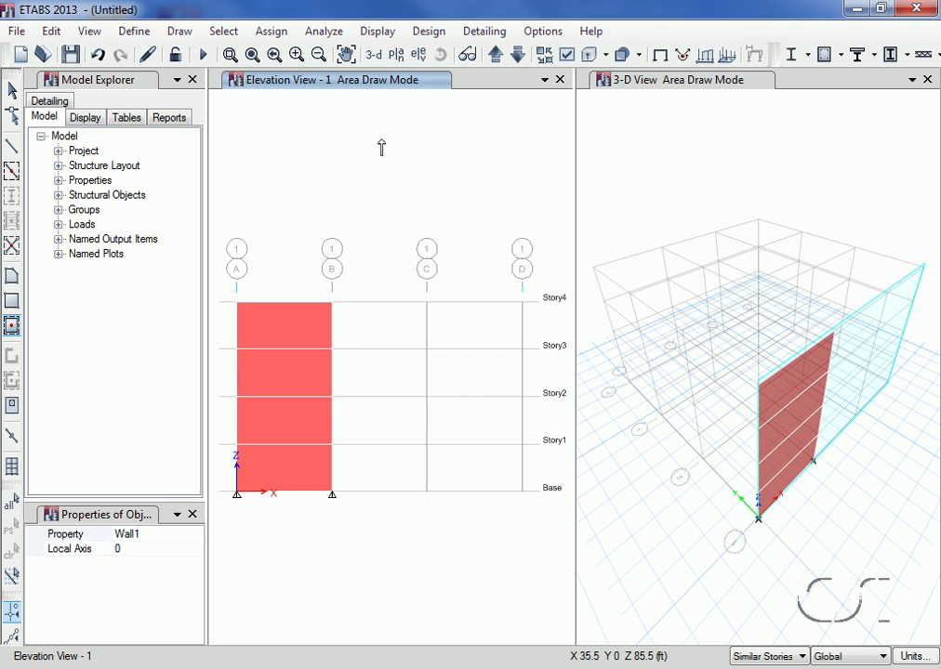
# - On the Story4 plan, draw three connected Wall1 segments from A-2 to just below B-2, to about X 28, Y 11.3 ft, and to C-2
pyautogui.click(396, 55)
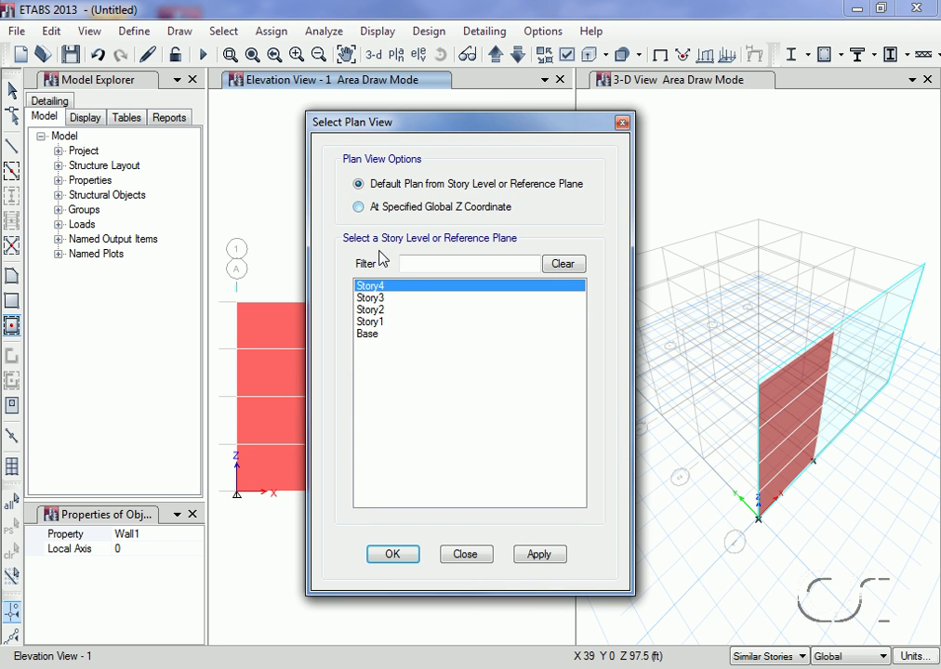
pyautogui.click(392, 555)
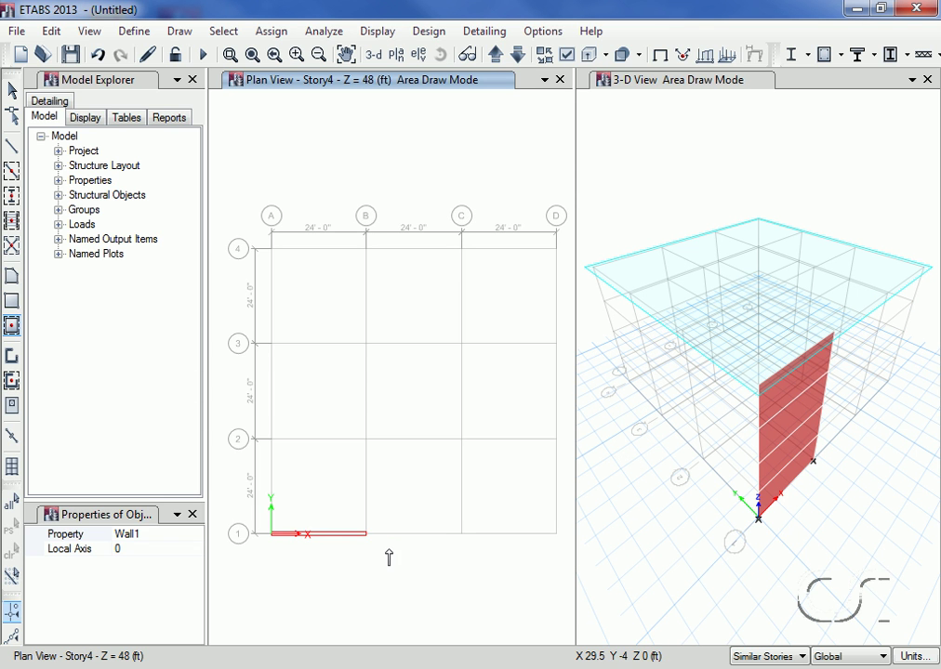
pyautogui.click(9, 362)
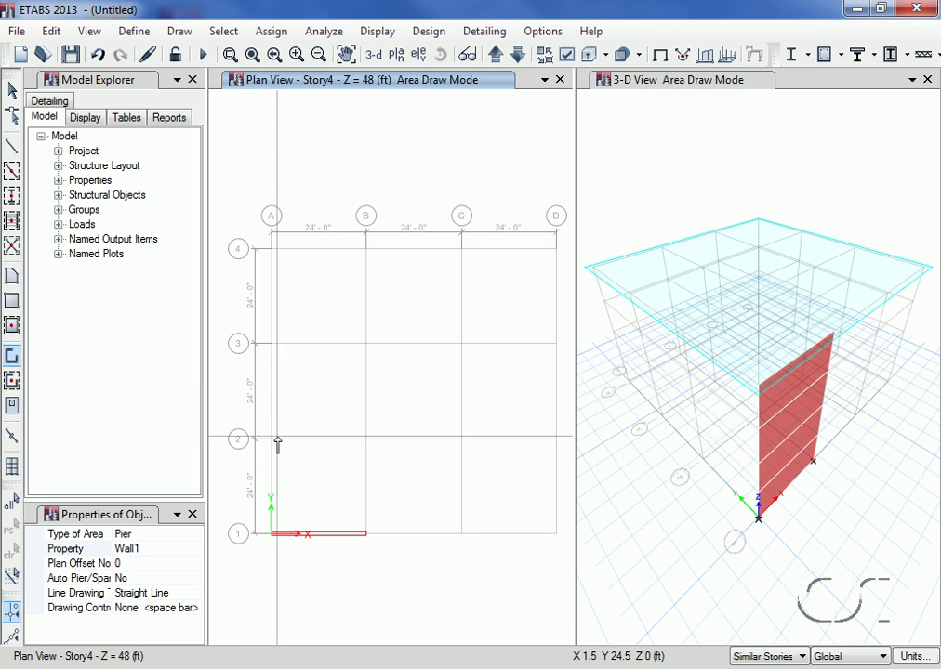
pyautogui.click(273, 442)
pyautogui.click(366, 451)
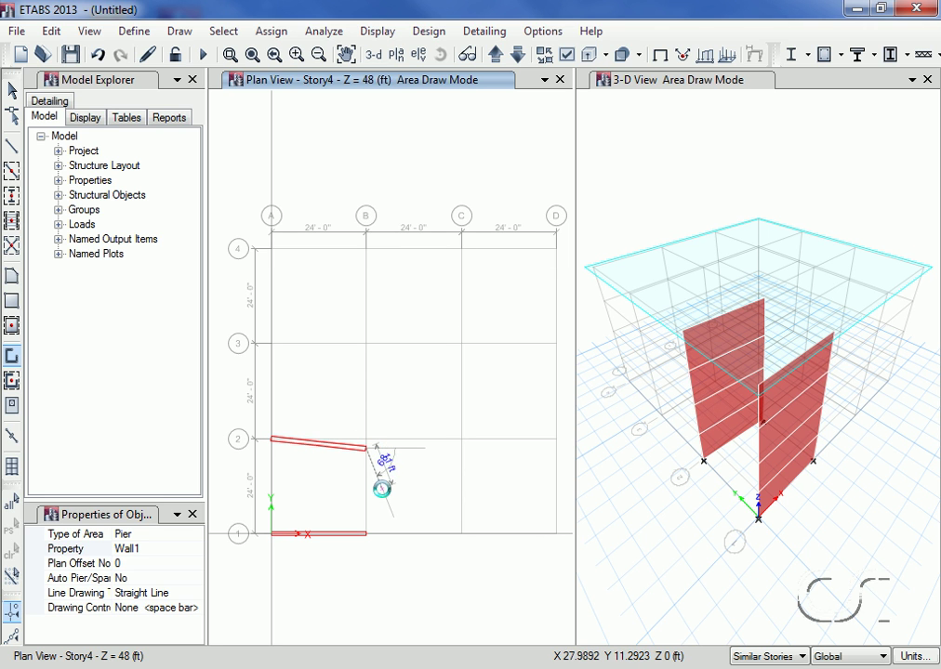
pyautogui.click(382, 489)
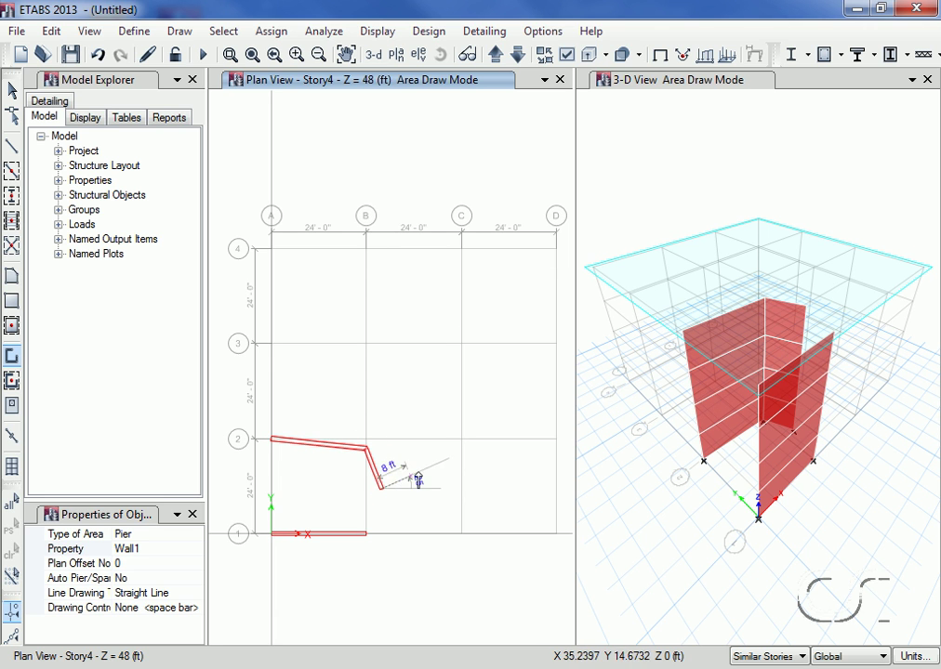
pyautogui.click(461, 438)
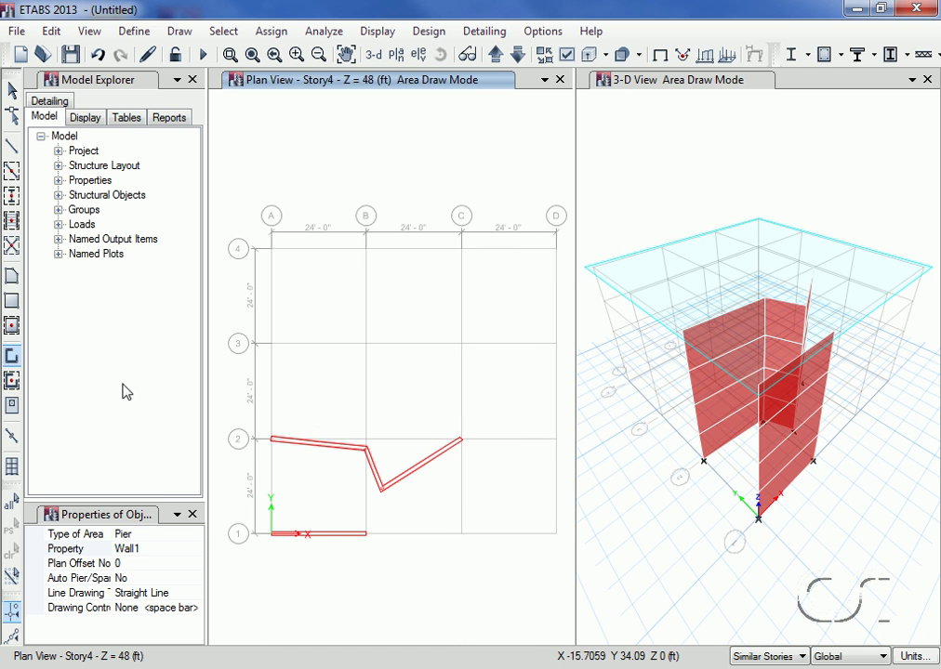
# - Quick-draw Wall1 walls along grid line 3 between A and B and along grid line A between 3 and 4
pyautogui.click(11, 381)
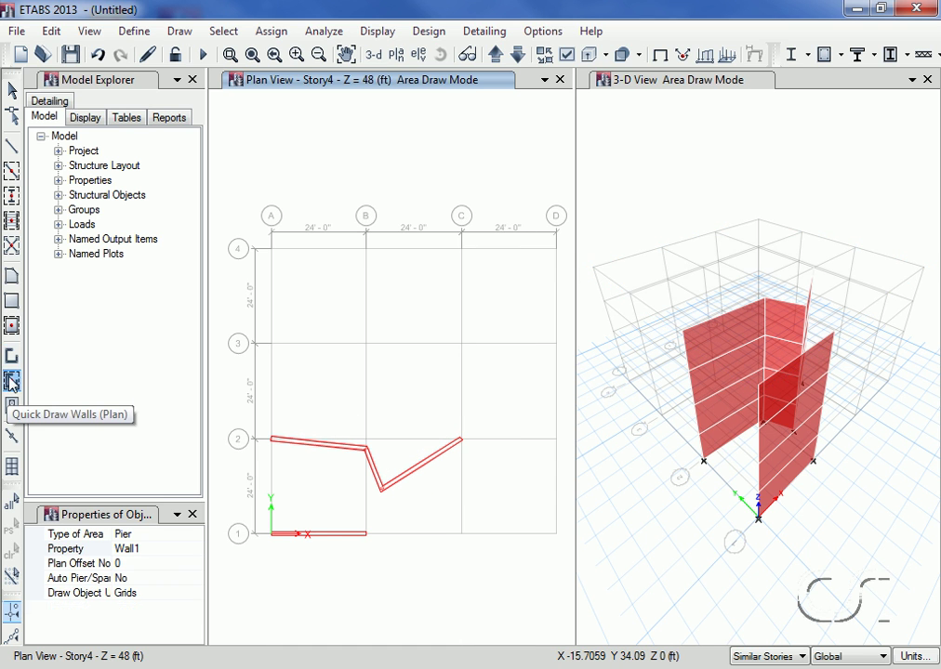
pyautogui.click(309, 347)
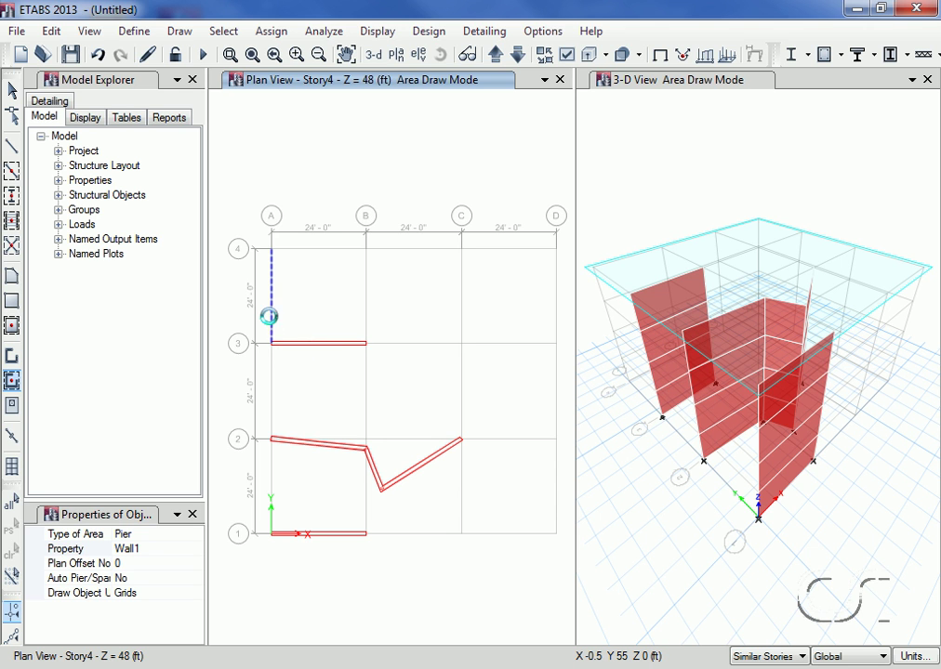
pyautogui.click(271, 324)
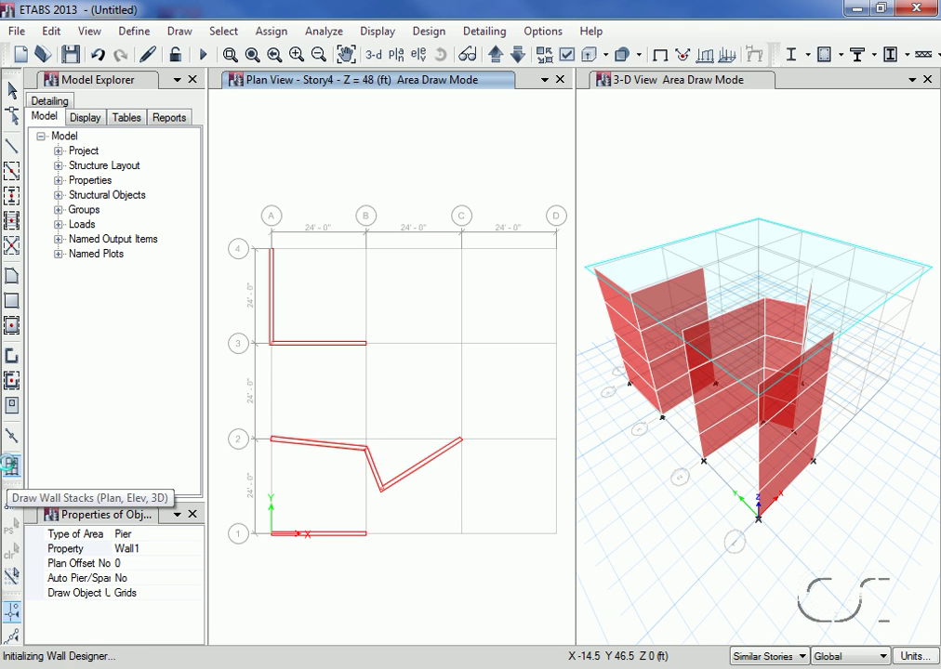
# - Place a Multi Cell Wall stack with its preset dimensions in the plan bay between grids C-D and 3-4, from Story1 to Story4
pyautogui.click(10, 465)
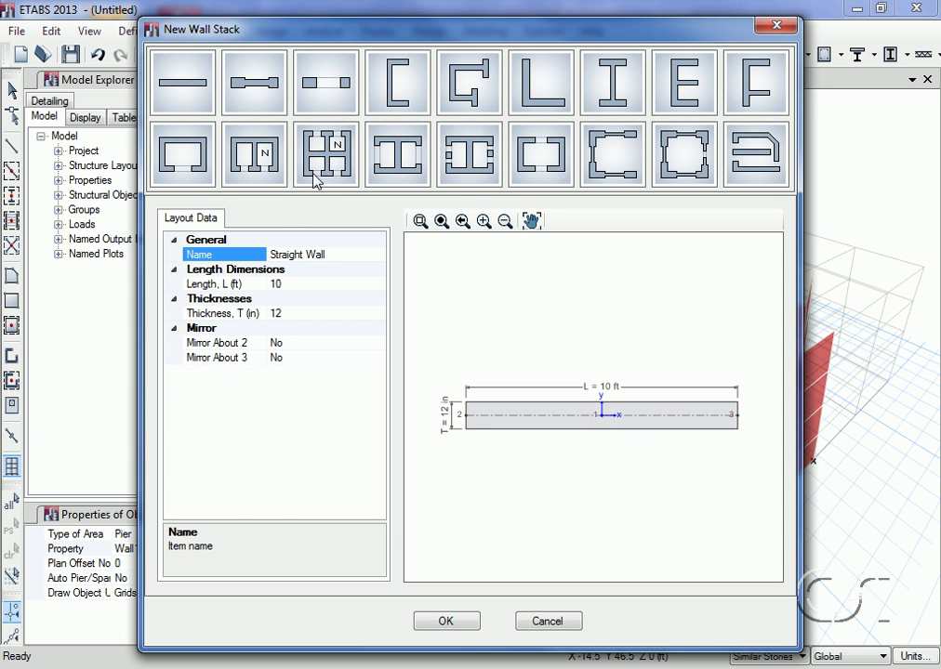
pyautogui.click(321, 157)
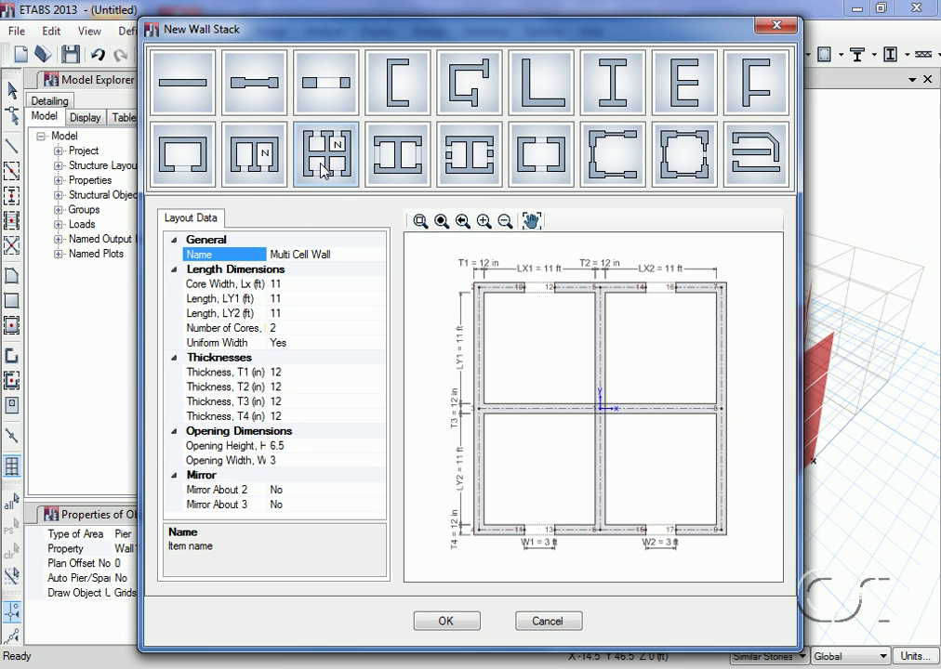
pyautogui.click(447, 617)
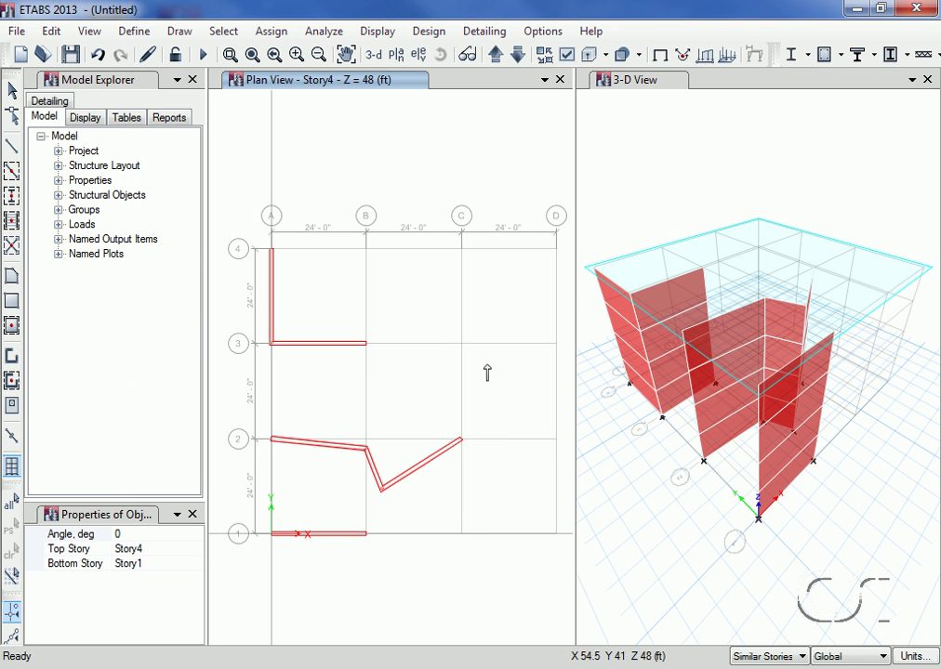
pyautogui.click(493, 296)
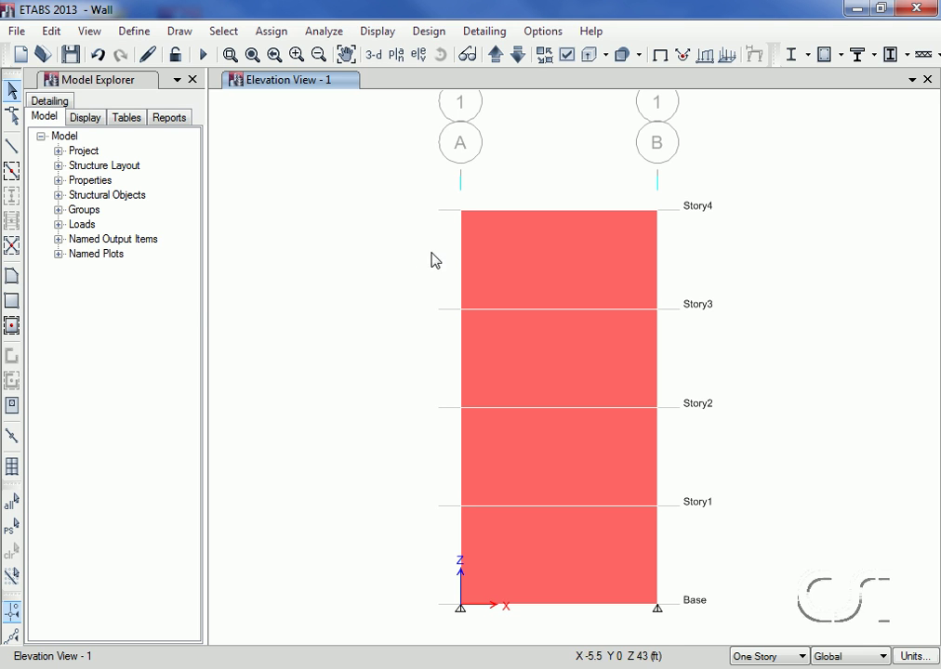
# - Assign wall auto mesh options to the Story4 panel on elevation 1, meshing it into 3 vertical and 5 horizontal
pyautogui.click(554, 272)
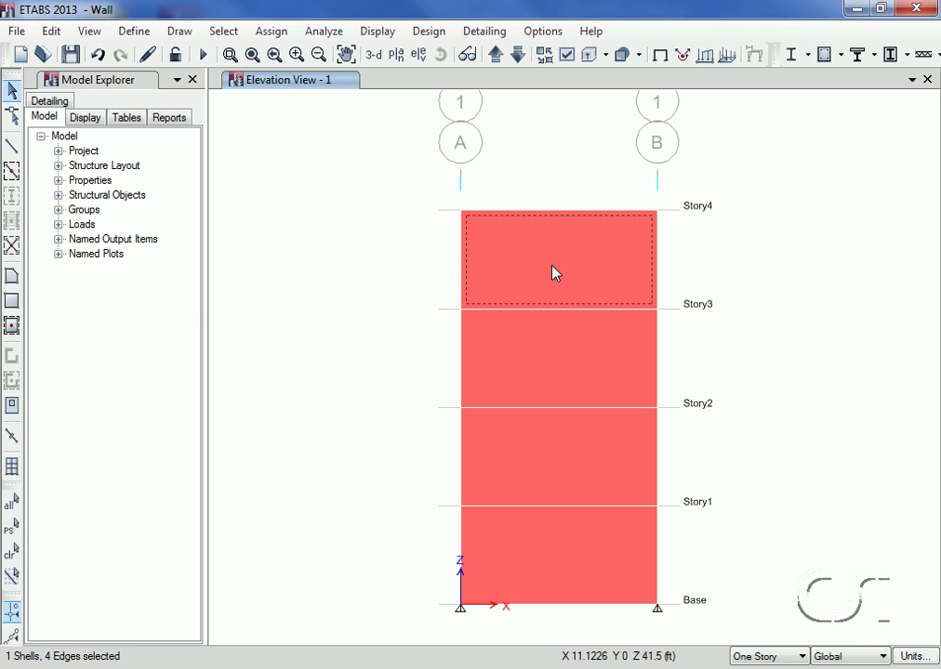
pyautogui.click(270, 30)
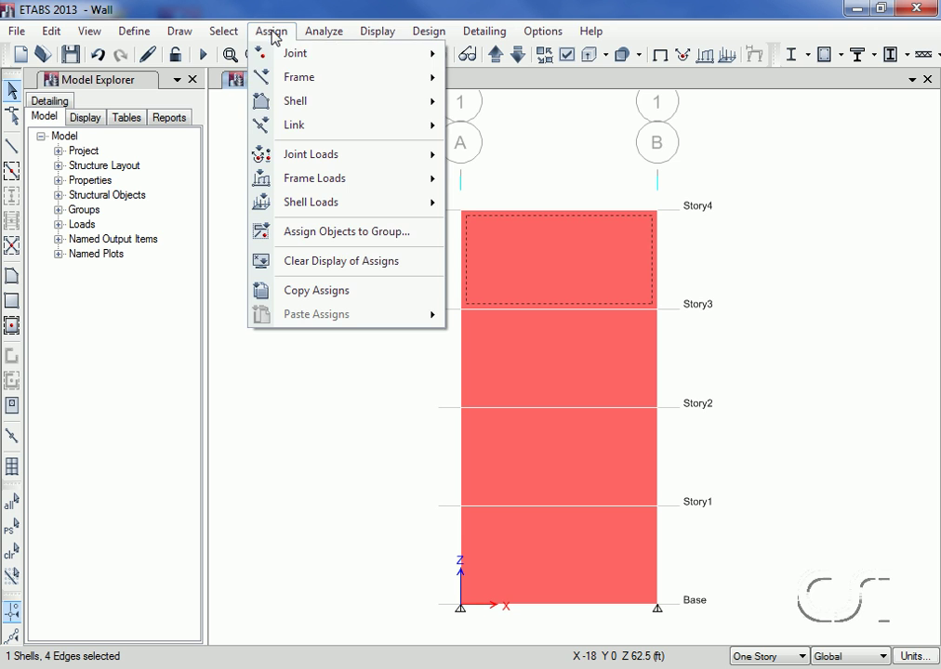
pyautogui.moveTo(294, 99)
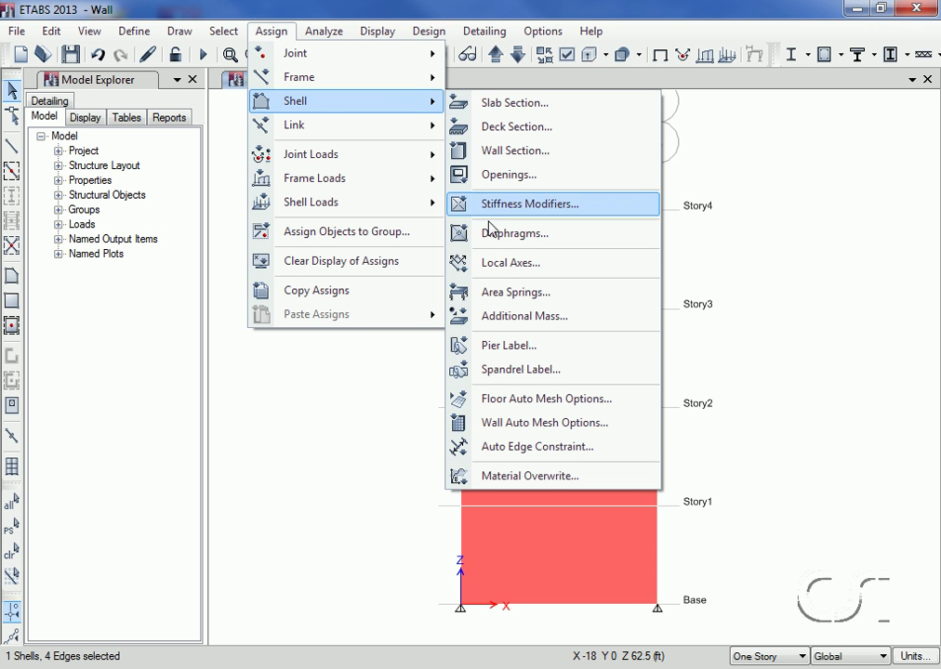
pyautogui.click(606, 430)
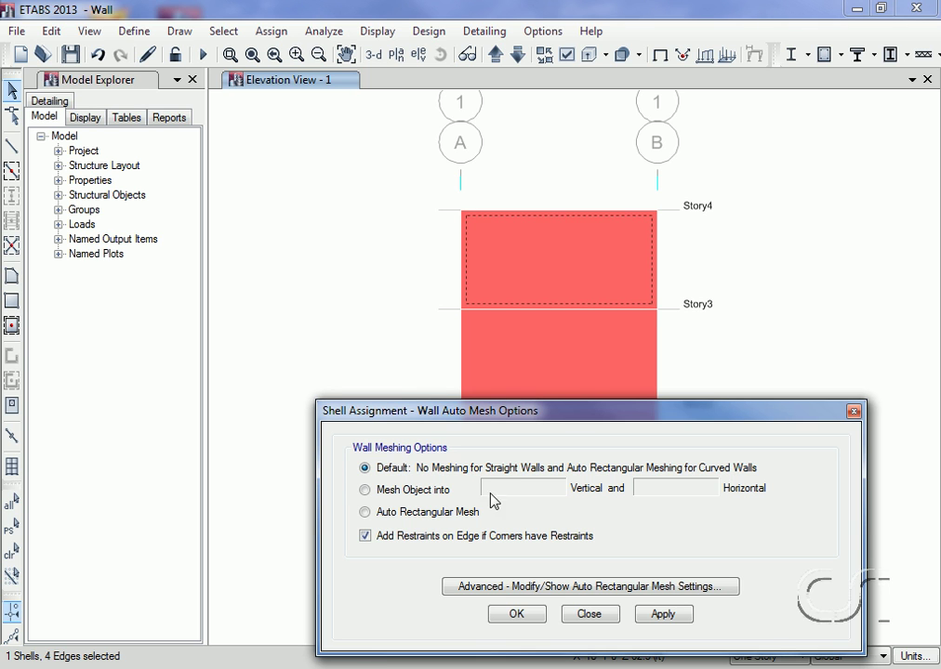
pyautogui.click(363, 491)
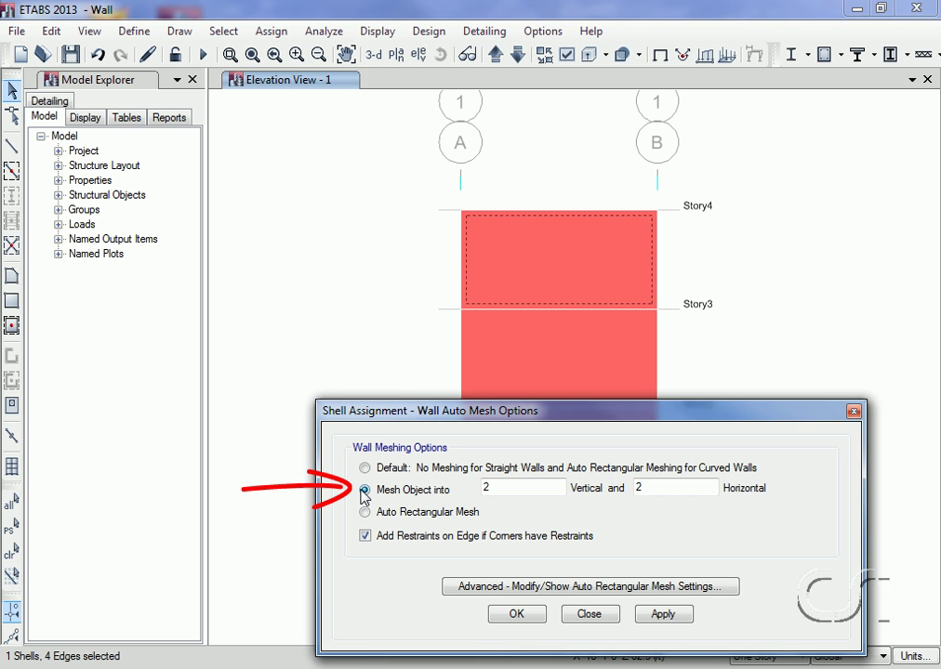
pyautogui.doubleClick(514, 487)
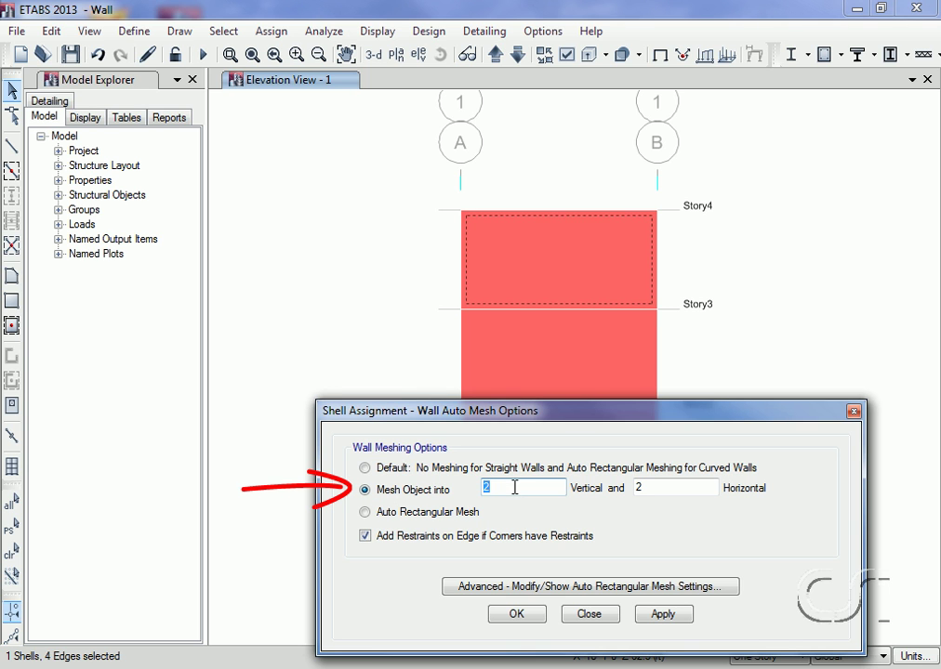
pyautogui.write('3')
pyautogui.doubleClick(643, 487)
pyautogui.write('5')
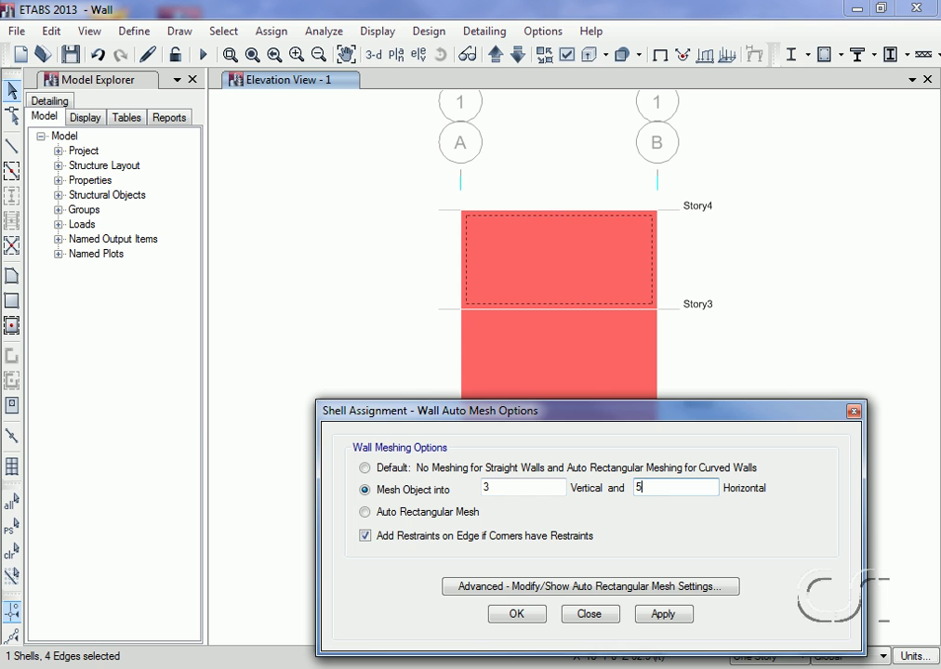
pyautogui.click(662, 614)
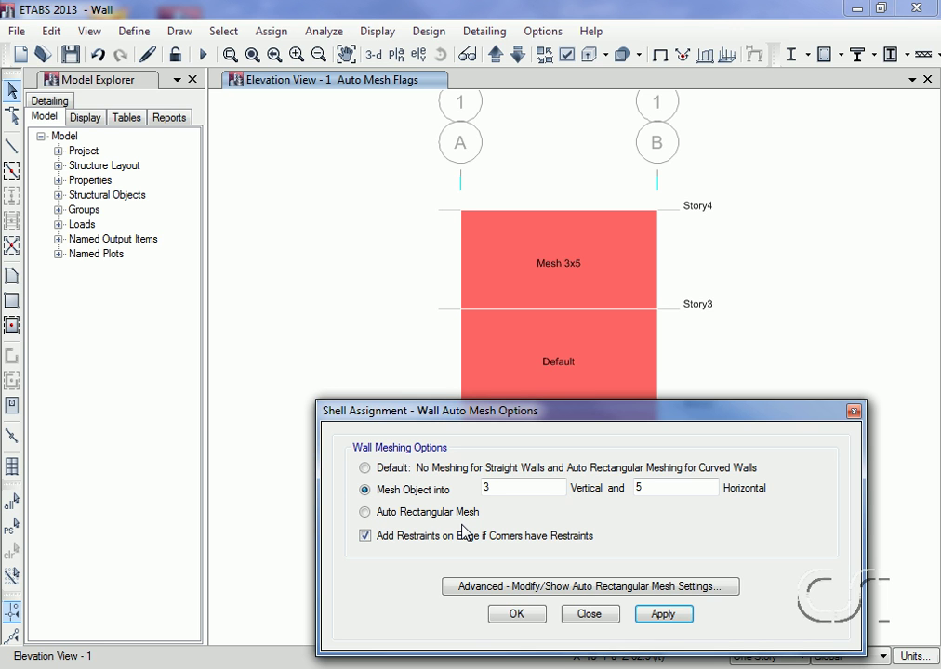
# - Assign Auto Rectangular Mesh to the Story3 wall panel with an approximate maximum mesh size of 2 ft
pyautogui.click(529, 349)
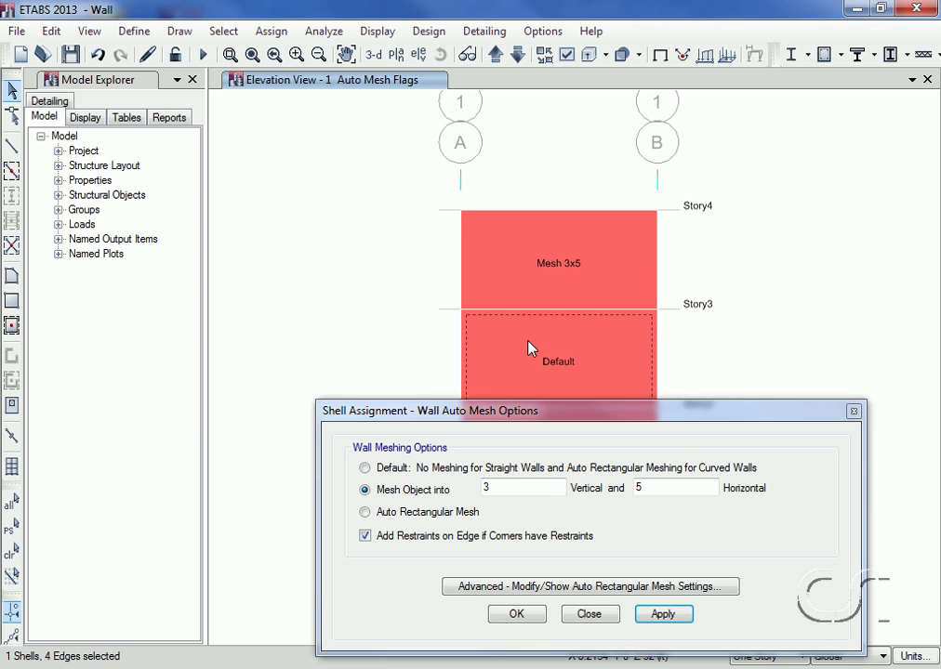
pyautogui.click(373, 514)
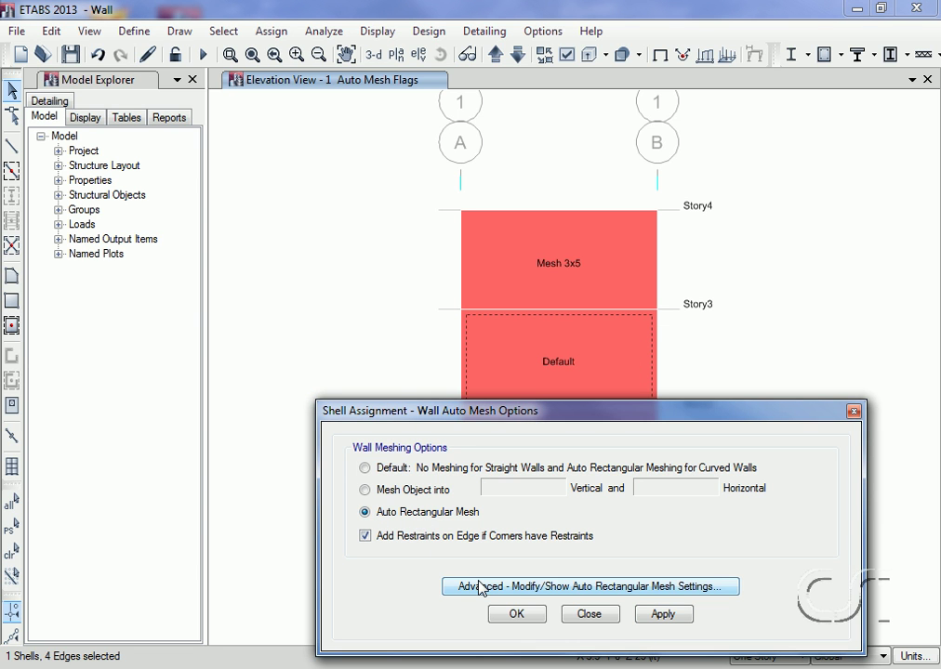
pyautogui.click(689, 592)
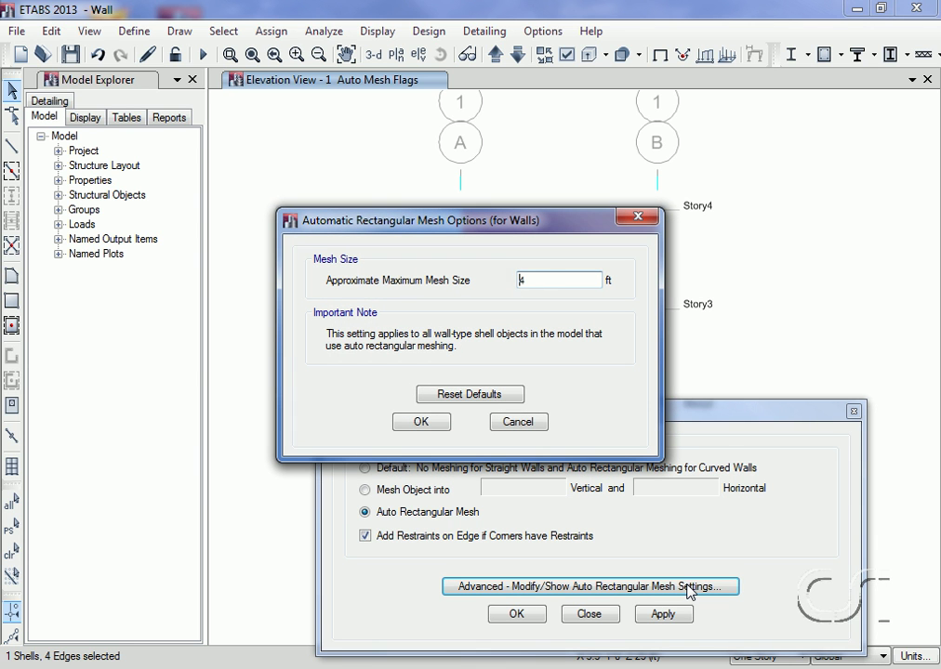
pyautogui.doubleClick(551, 284)
pyautogui.write('2')
pyautogui.click(421, 423)
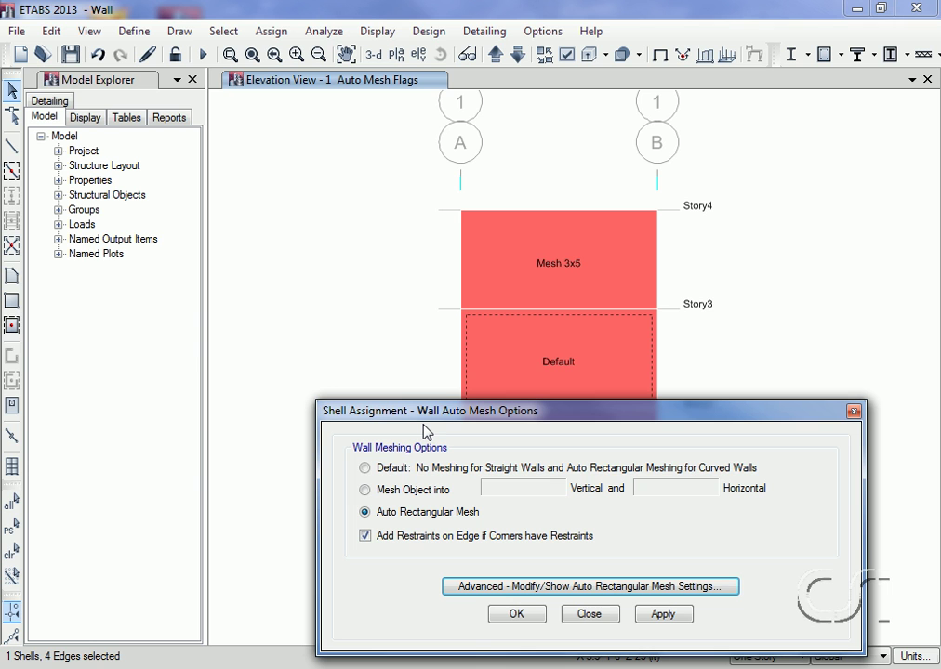
pyautogui.click(664, 615)
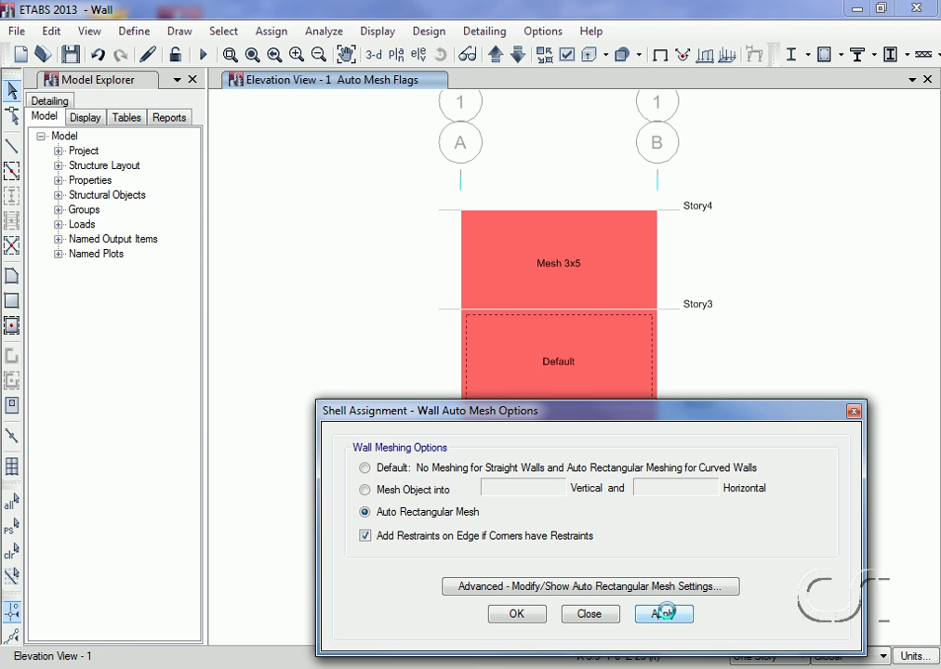
pyautogui.click(589, 614)
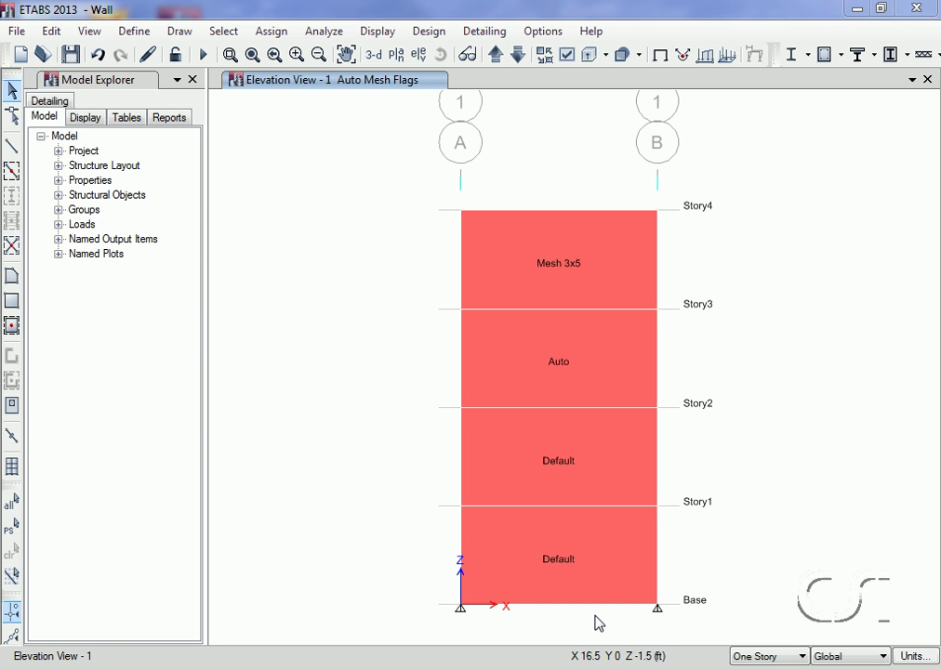
# - Turn on the display of the shell analysis mesh in the elevation view
pyautogui.moveTo(631, 384)
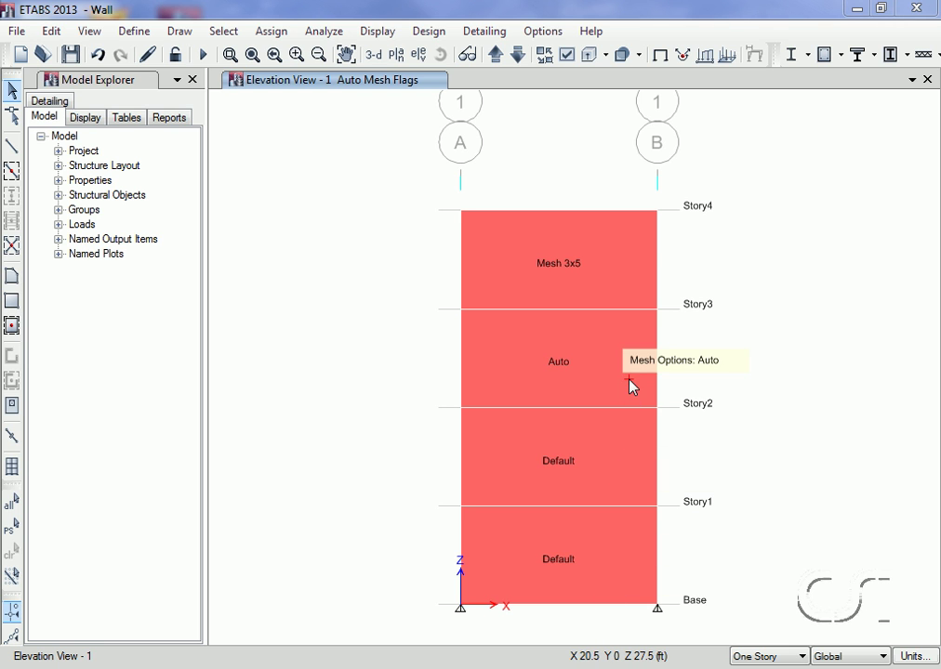
pyautogui.moveTo(615, 276)
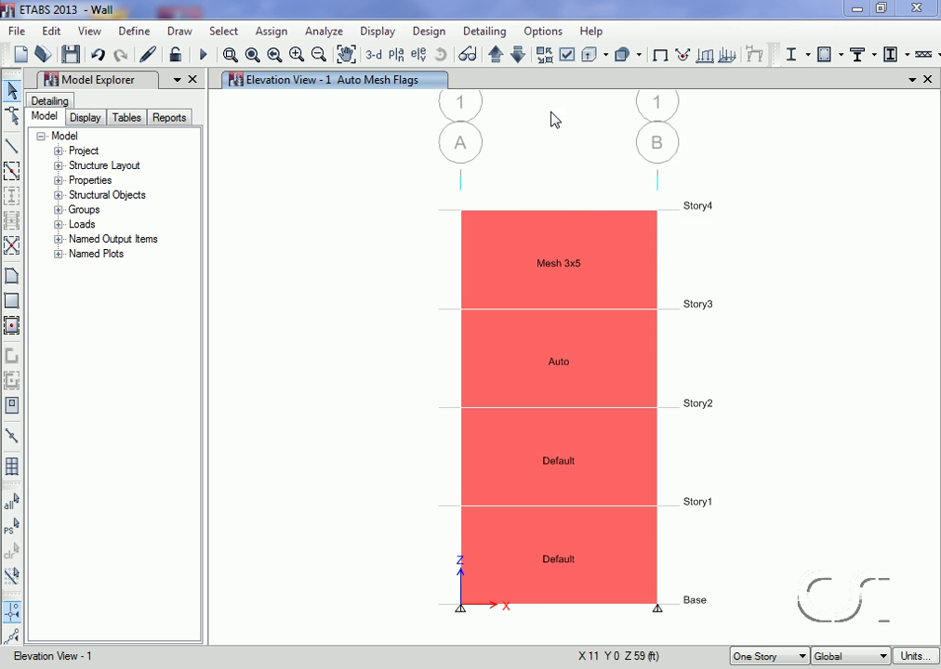
pyautogui.click(567, 54)
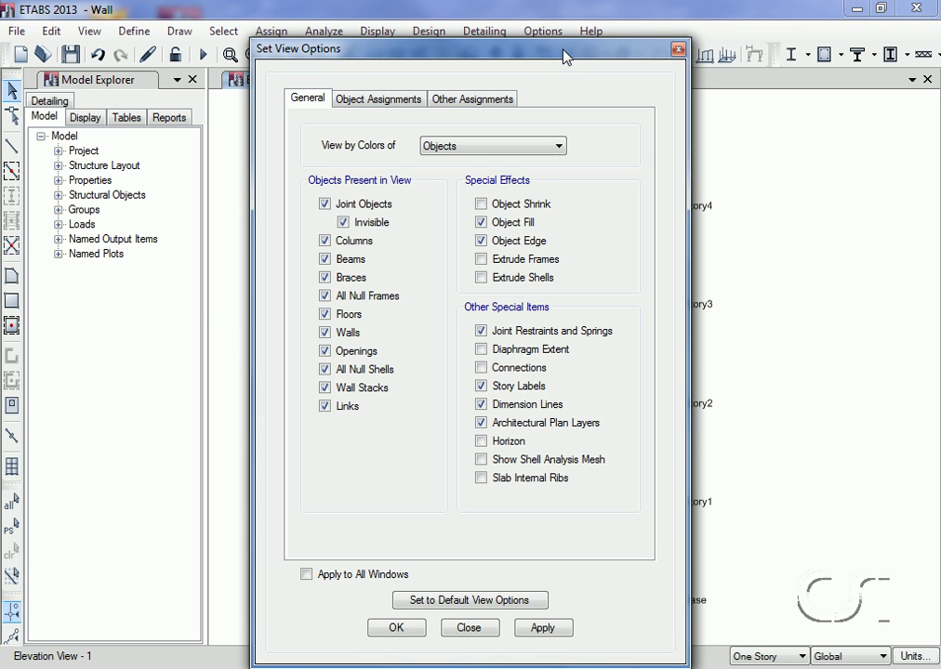
pyautogui.click(481, 459)
pyautogui.click(395, 626)
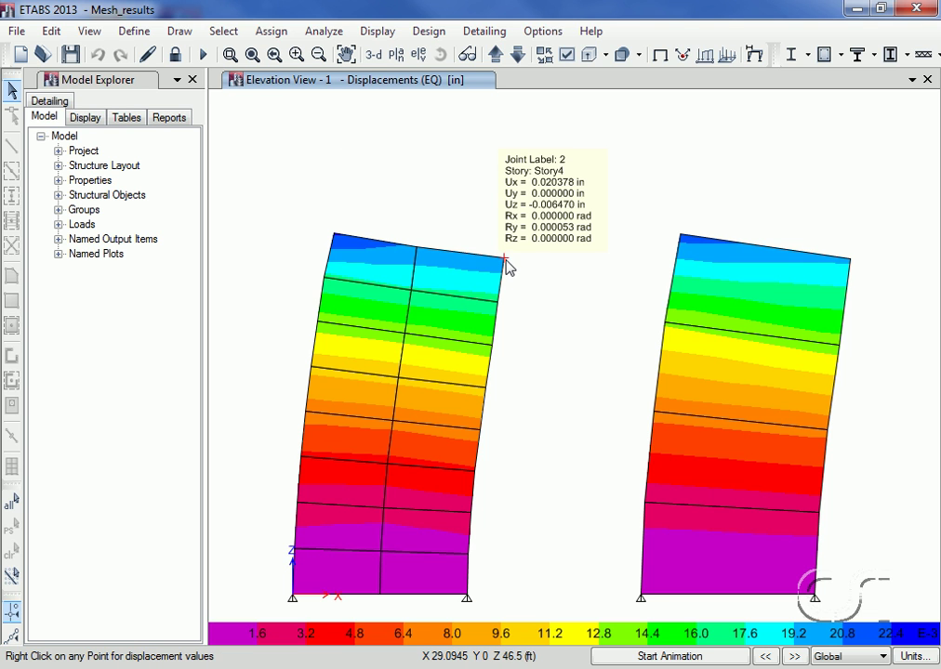
# - Check the EQ displacements at the top right Story4 joint of the finely meshed wall and of the coarser wall beside it
pyautogui.rightClick(507, 265)
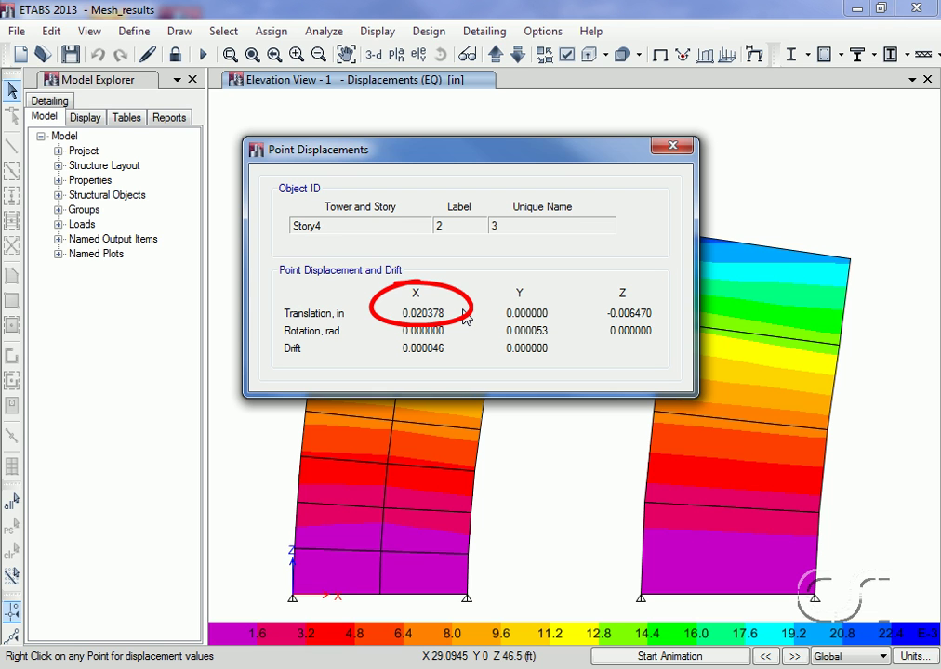
pyautogui.click(672, 149)
pyautogui.moveTo(852, 267)
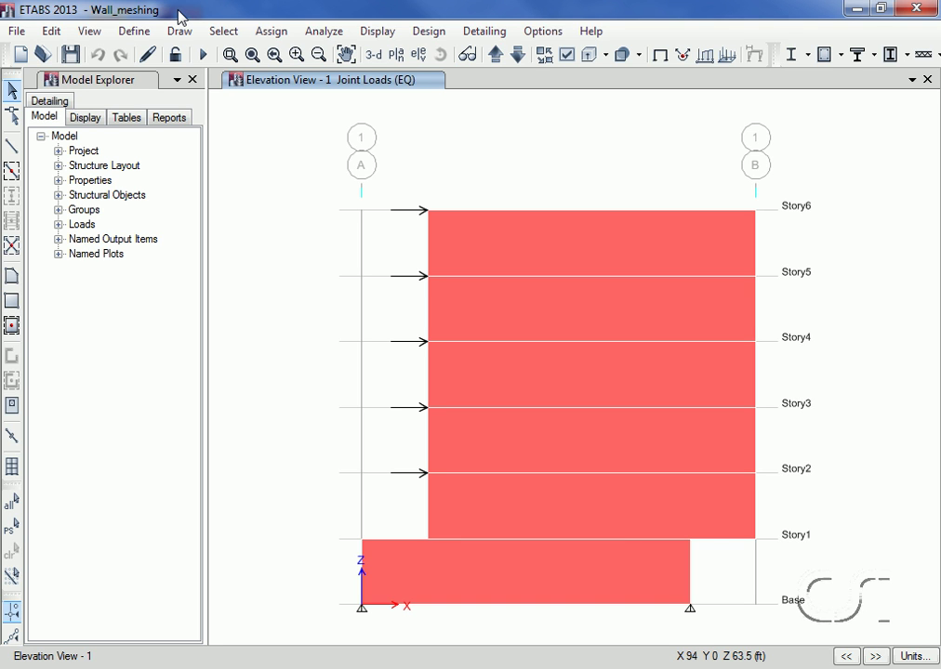
# - Run the analysis of the Wall_meshing model
pyautogui.click(203, 56)
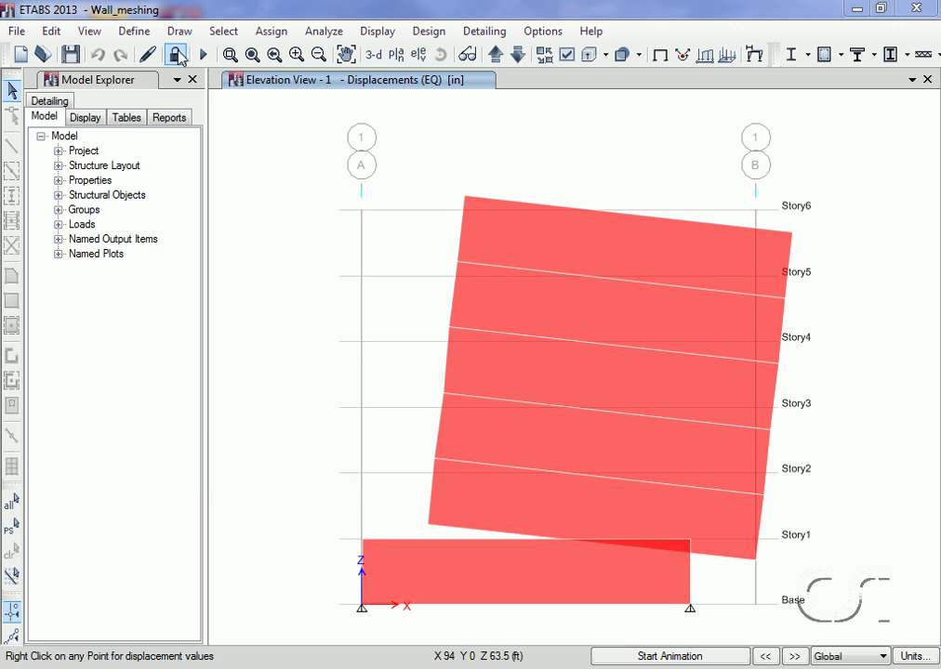
# - Unlock the model, deleting its analysis results, and mesh all six wall panels into 1 vertical and 5 horizontal divisions
pyautogui.click(177, 55)
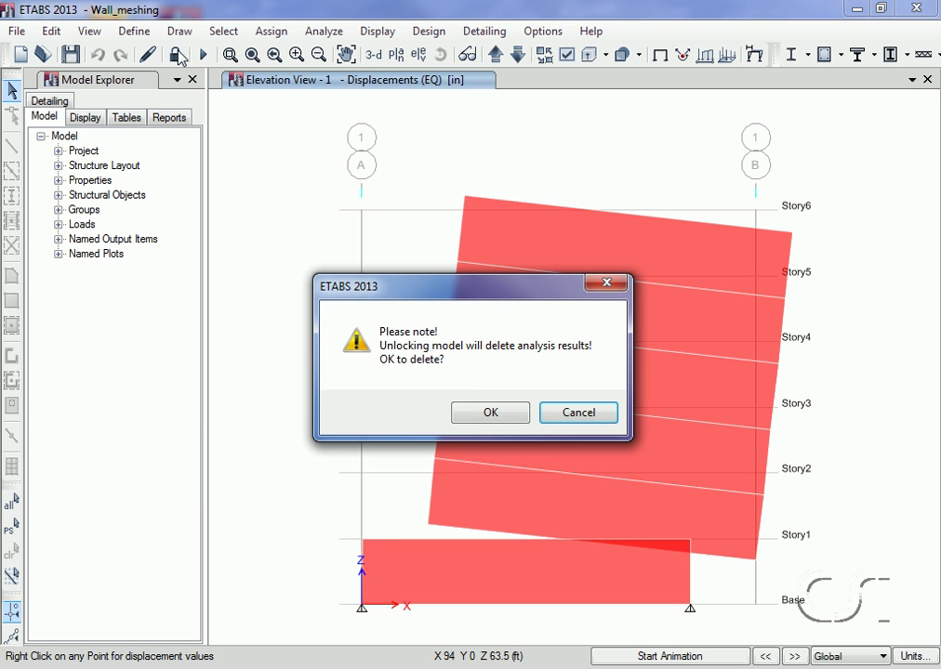
pyautogui.click(480, 416)
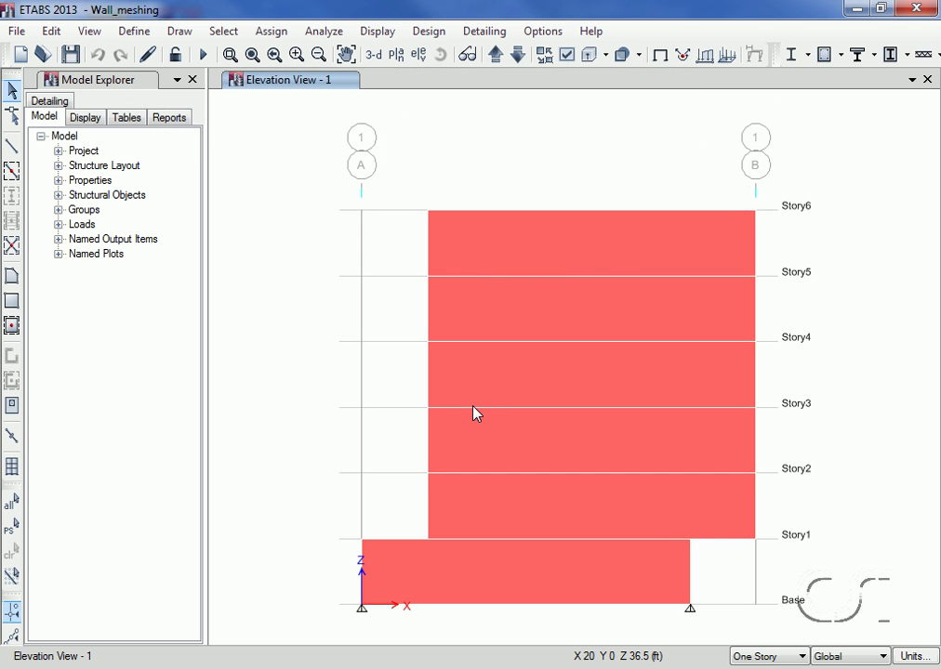
pyautogui.moveTo(684, 204); pyautogui.dragTo(498, 567)
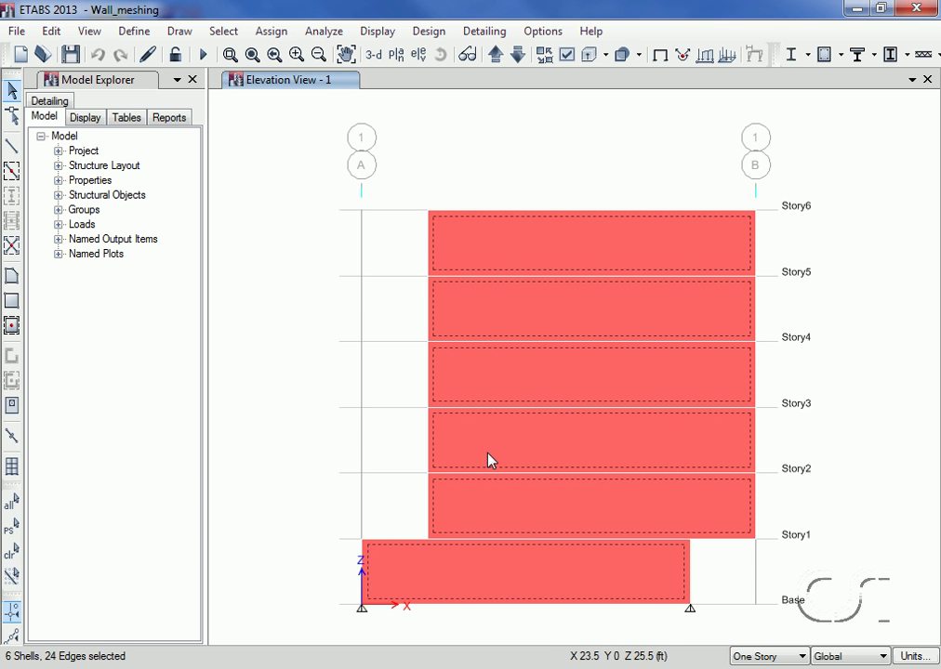
pyautogui.click(271, 32)
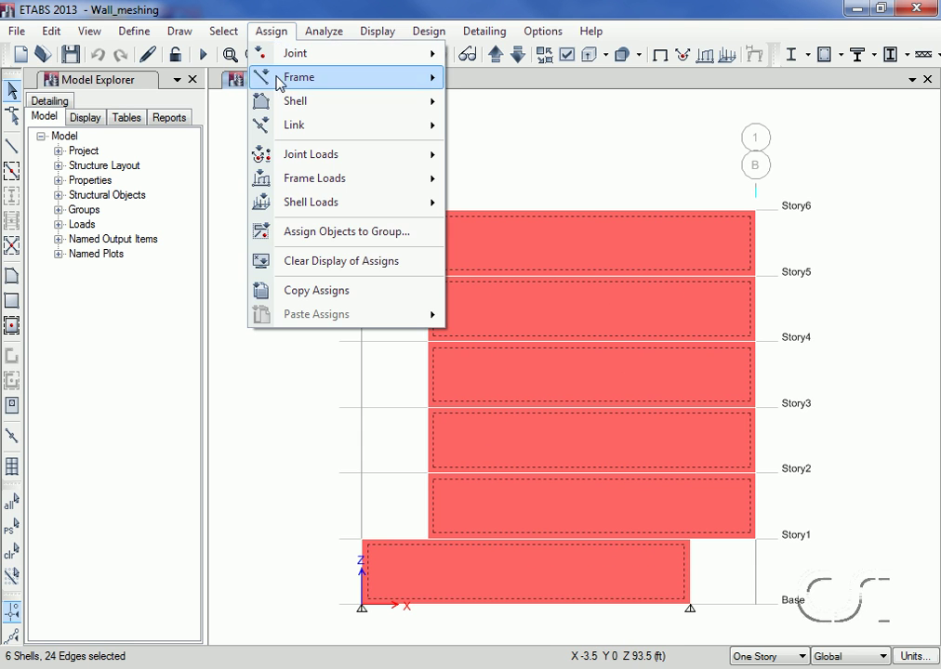
pyautogui.moveTo(290, 102)
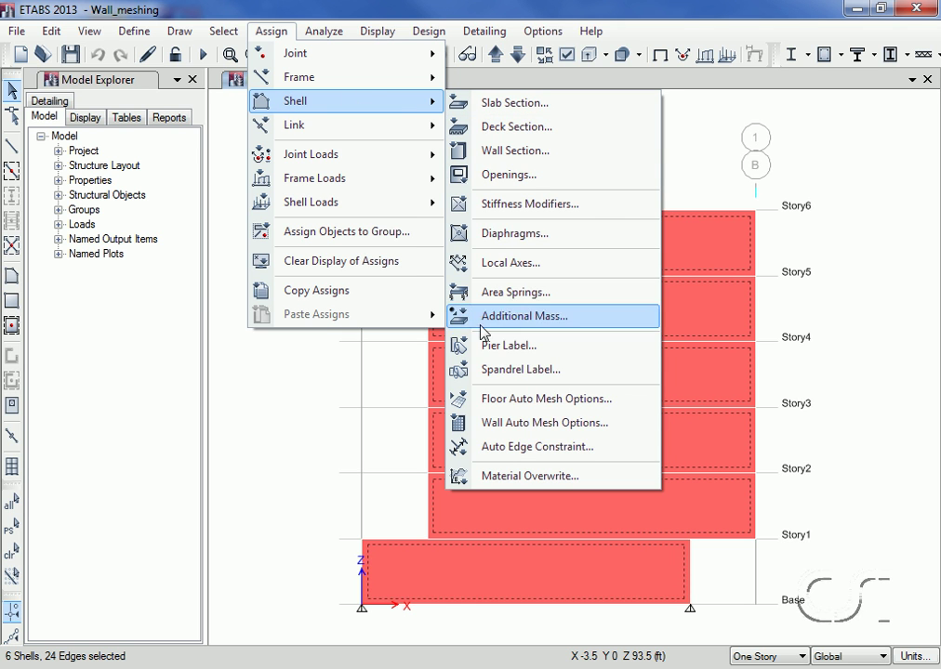
pyautogui.click(595, 432)
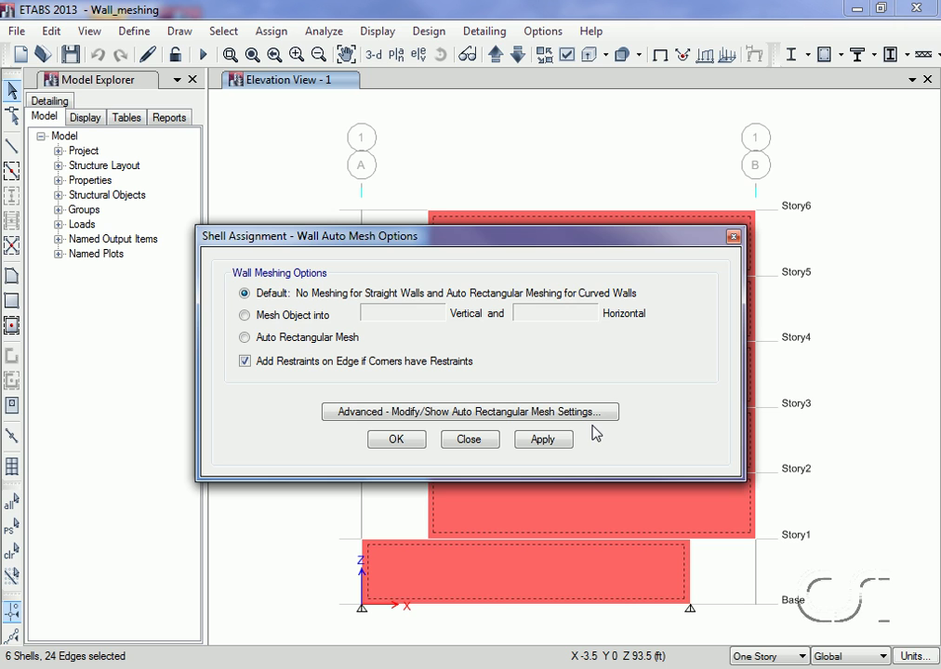
pyautogui.click(289, 318)
pyautogui.doubleClick(372, 314)
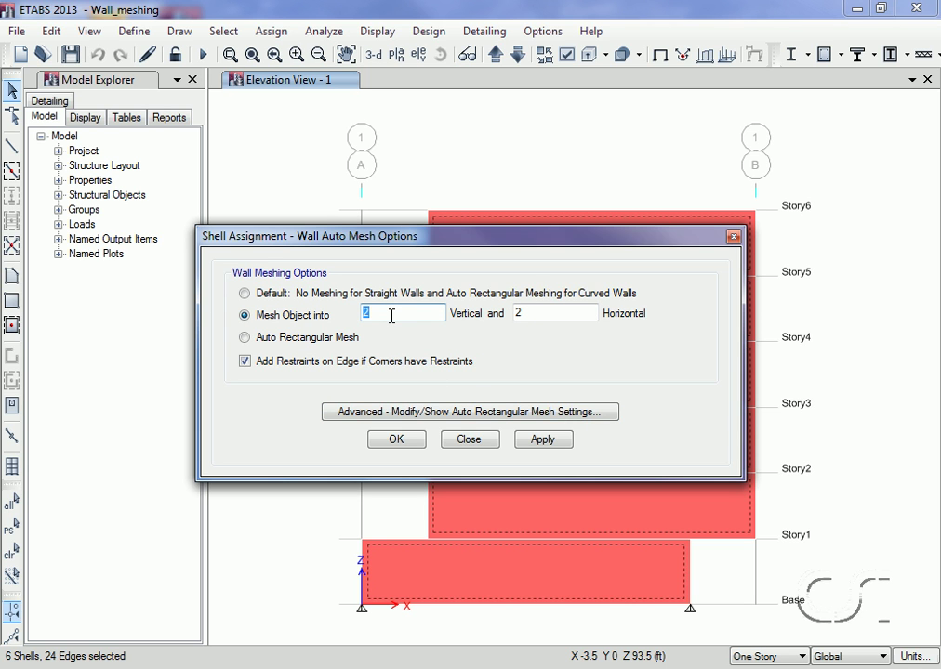
pyautogui.write('1')
pyautogui.doubleClick(533, 315)
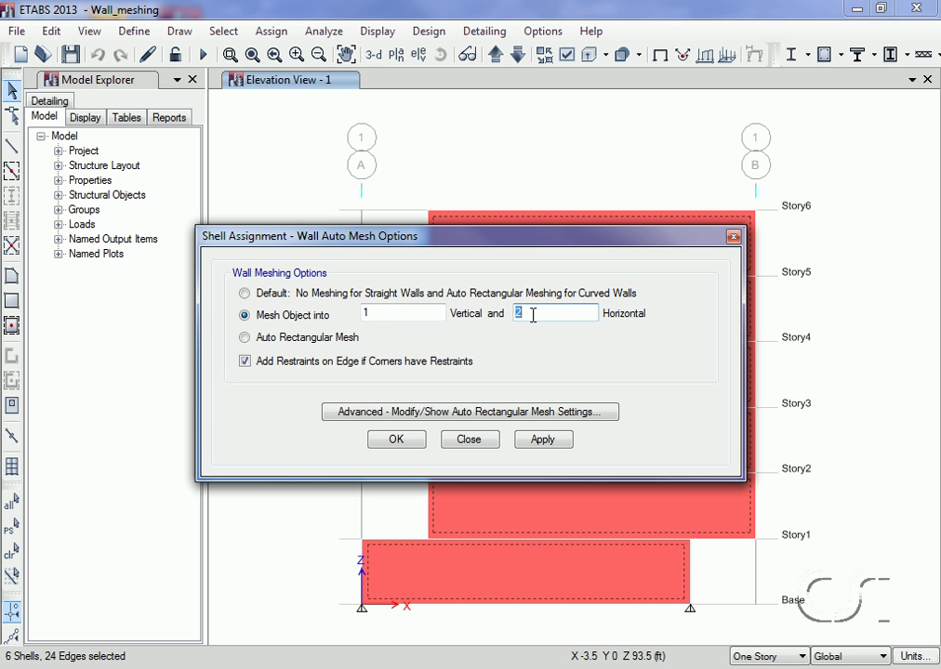
pyautogui.write('5')
pyautogui.click(542, 441)
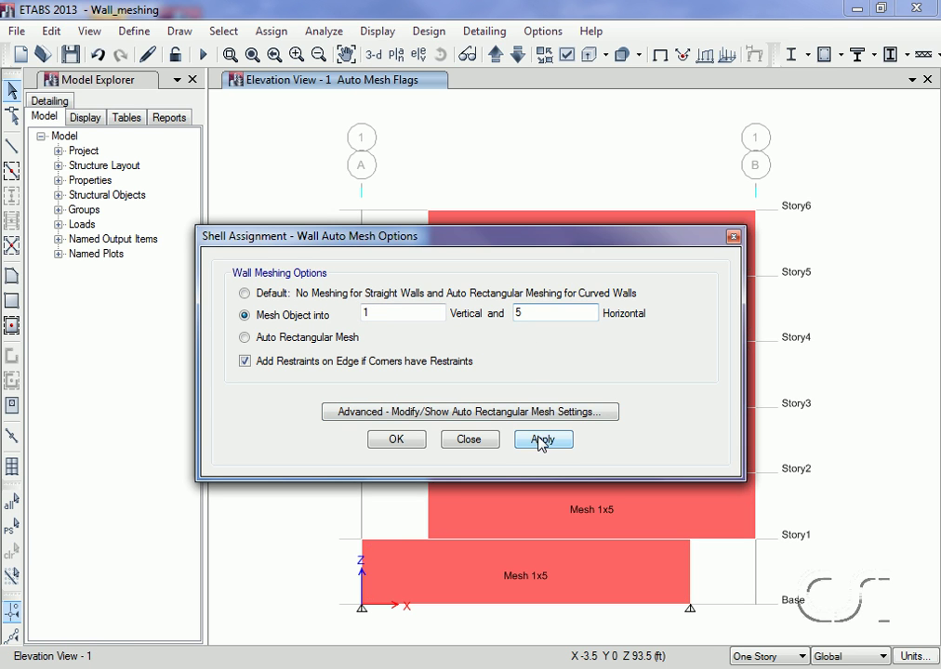
pyautogui.click(459, 438)
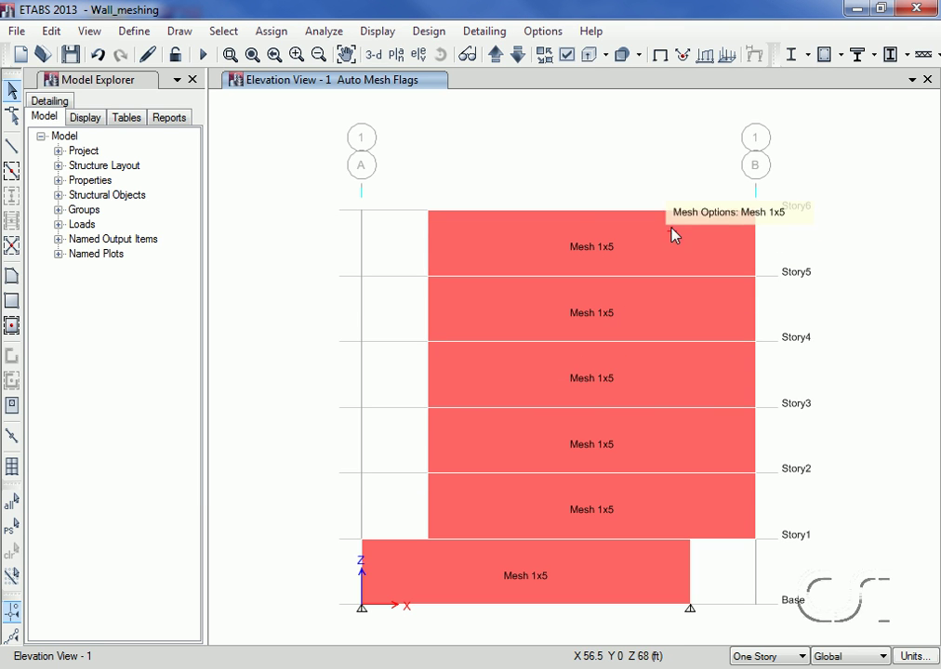
# - Assign the Do NOT Create Edge Constraints option to all wall panels, applied to the full structure
pyautogui.moveTo(673, 192); pyautogui.dragTo(542, 574)
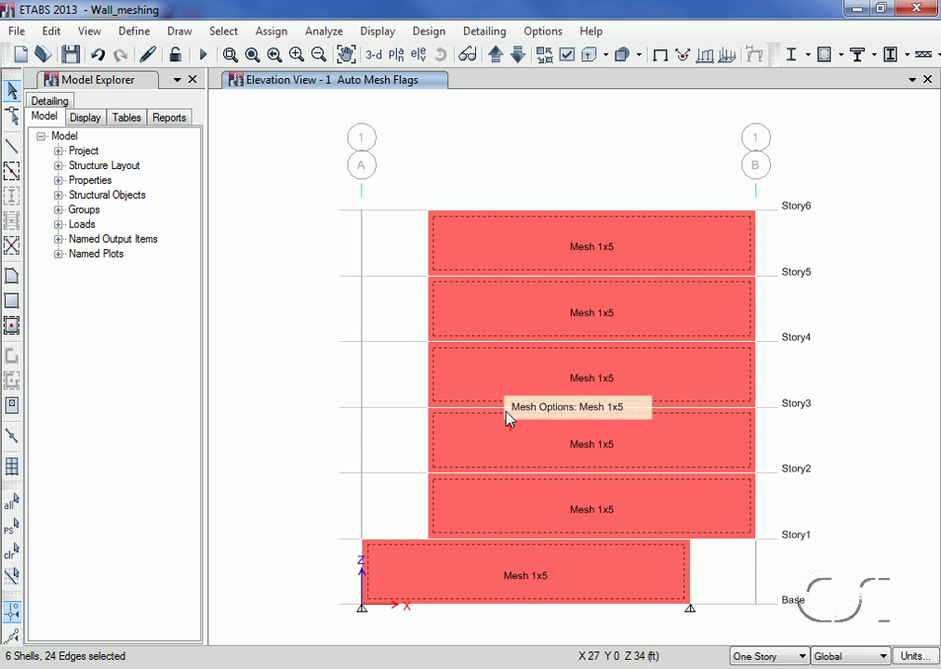
pyautogui.click(272, 33)
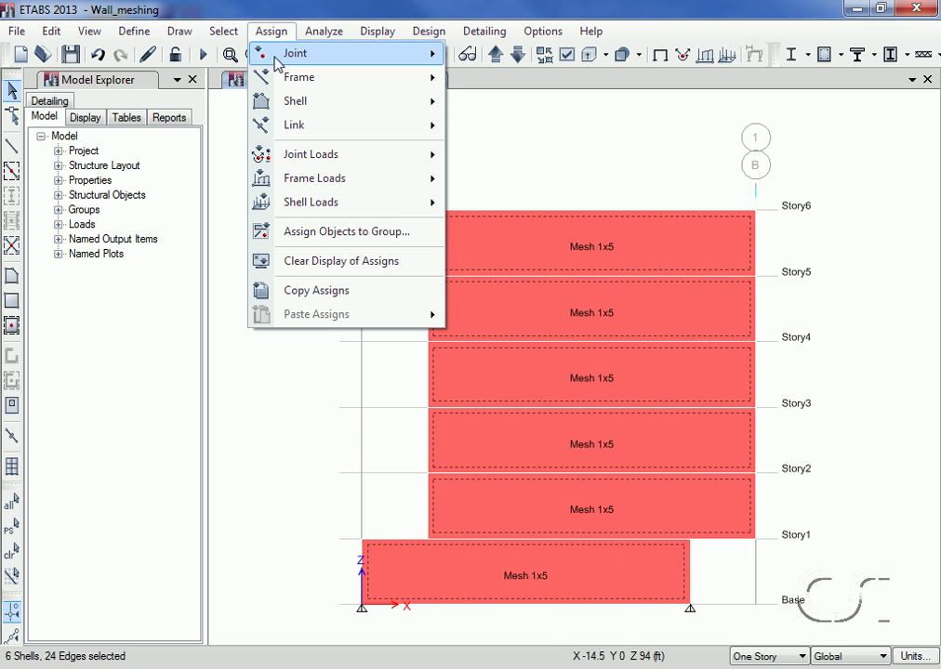
pyautogui.moveTo(332, 107)
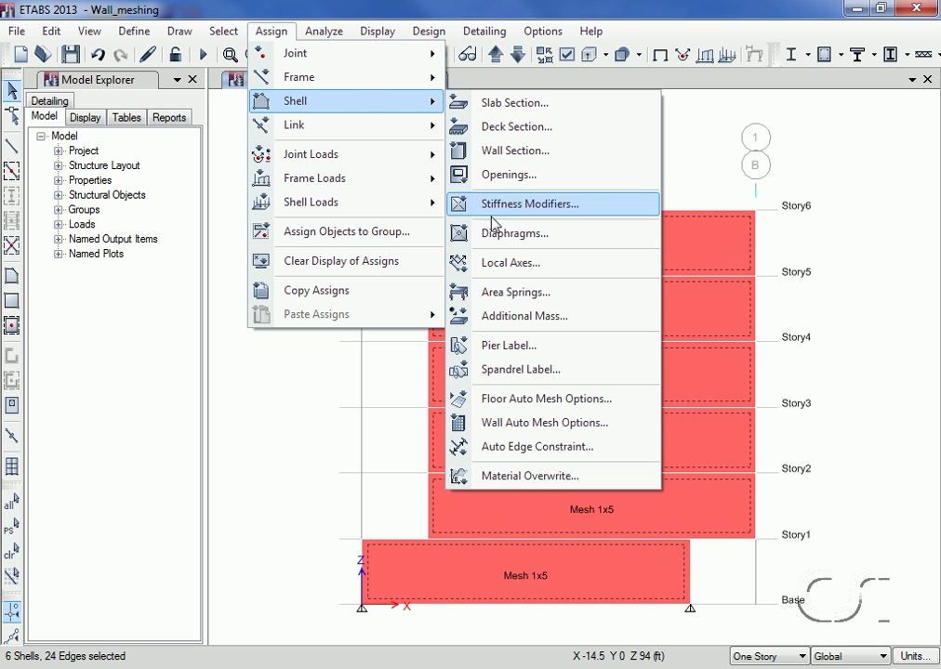
pyautogui.click(582, 448)
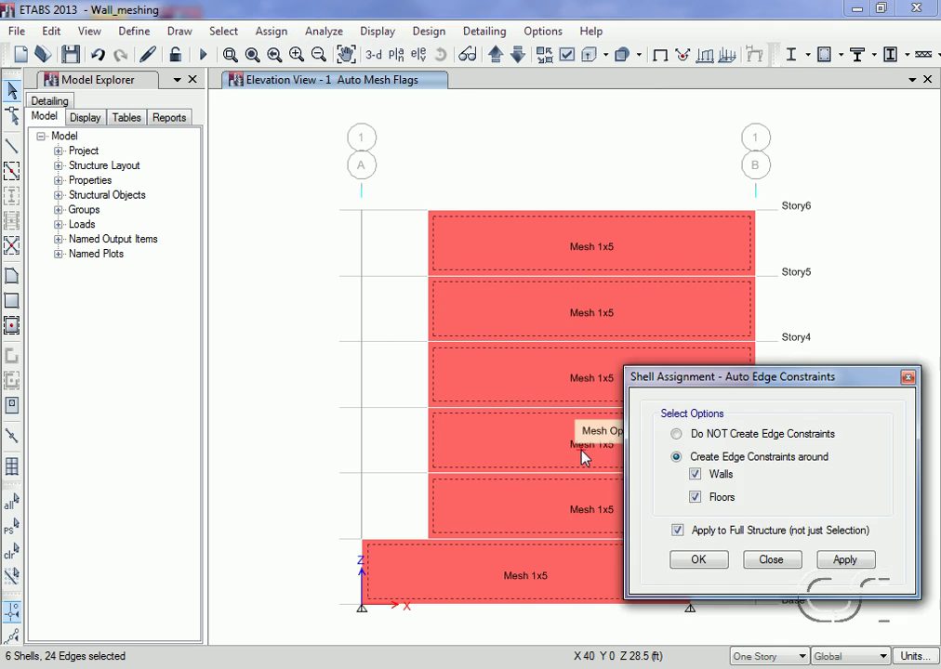
pyautogui.click(677, 434)
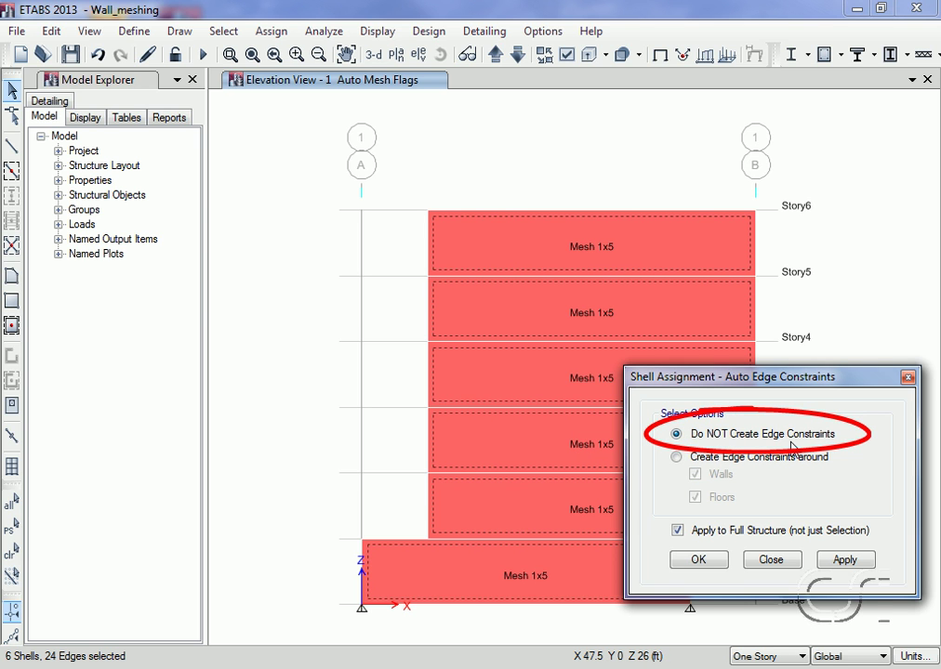
pyautogui.click(839, 561)
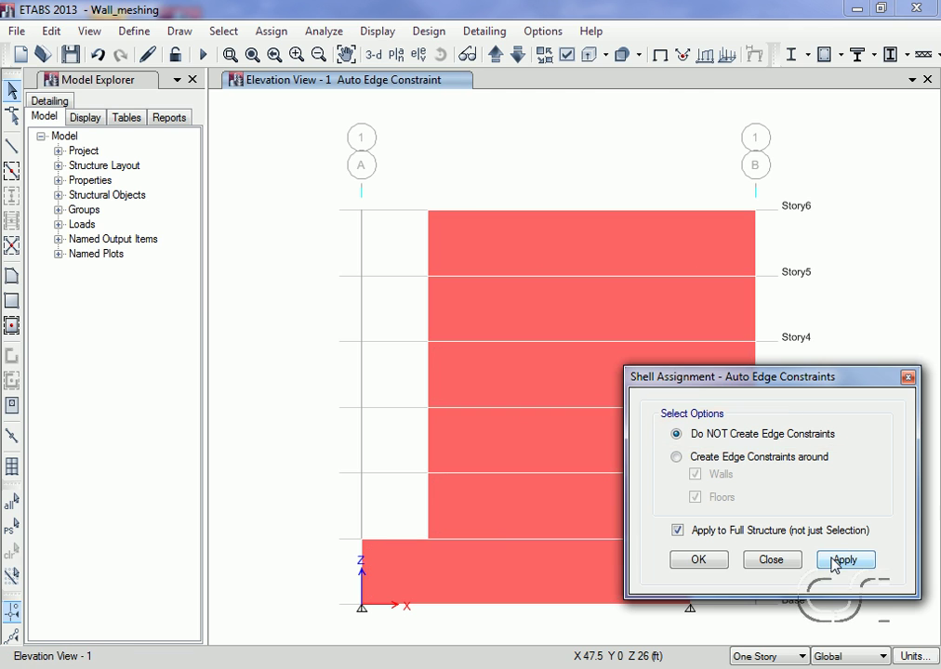
pyautogui.click(771, 560)
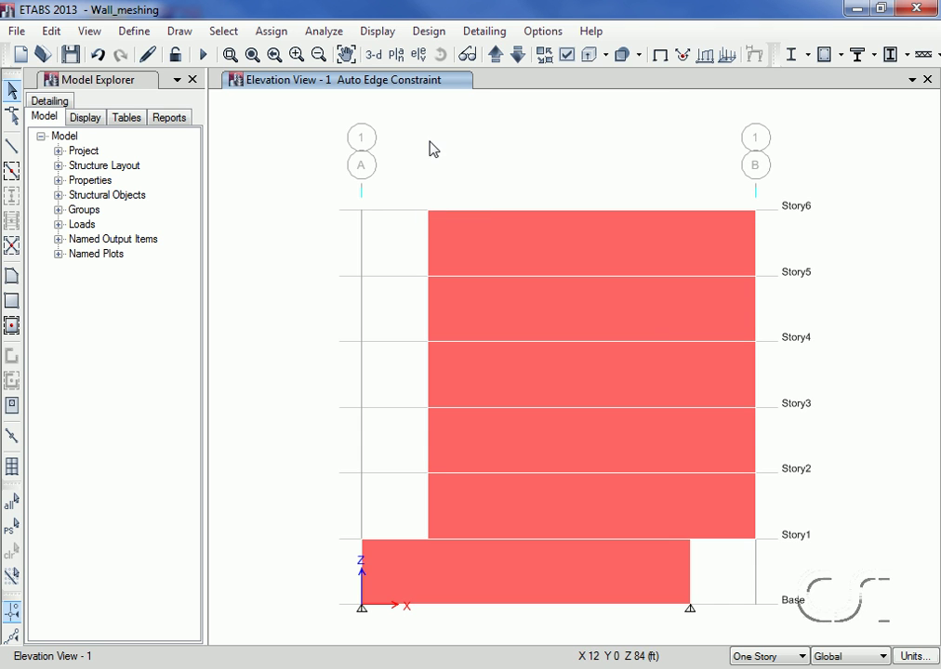
# - Turn on the shell analysis mesh display in the elevation view of the stacked walls
pyautogui.click(565, 56)
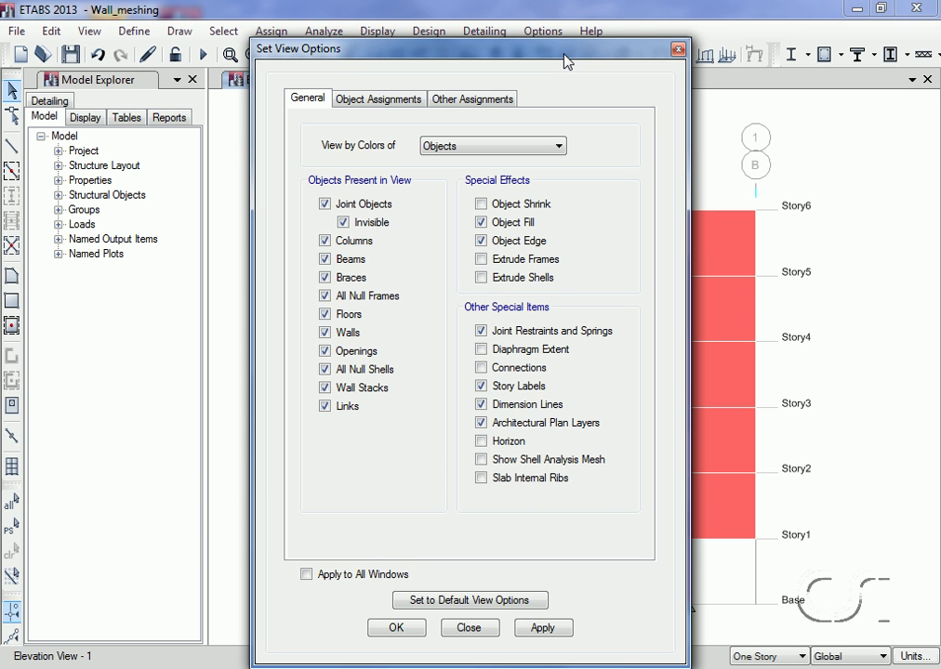
pyautogui.click(481, 461)
pyautogui.click(544, 630)
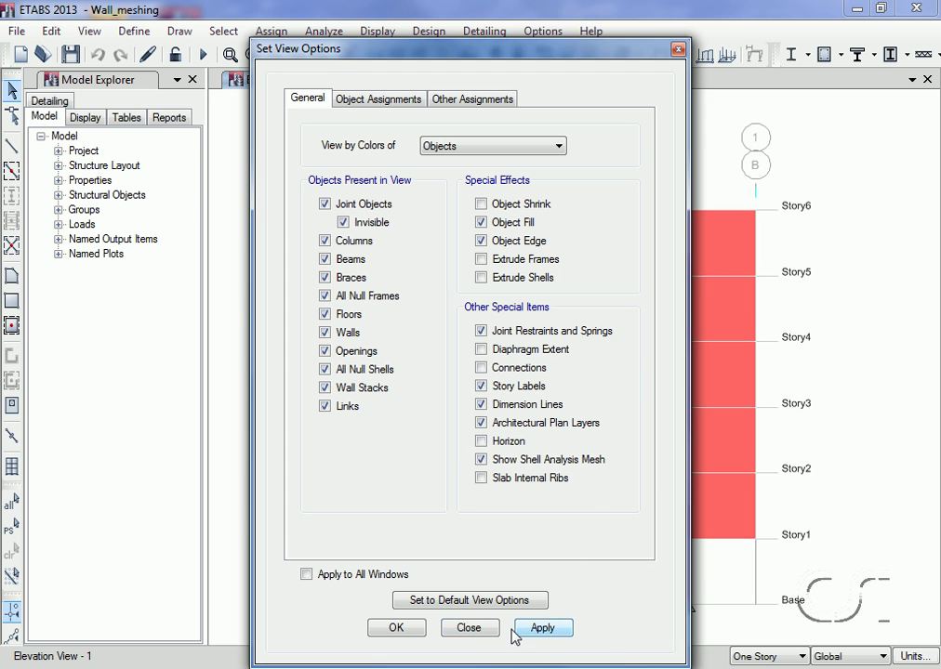
pyautogui.click(480, 629)
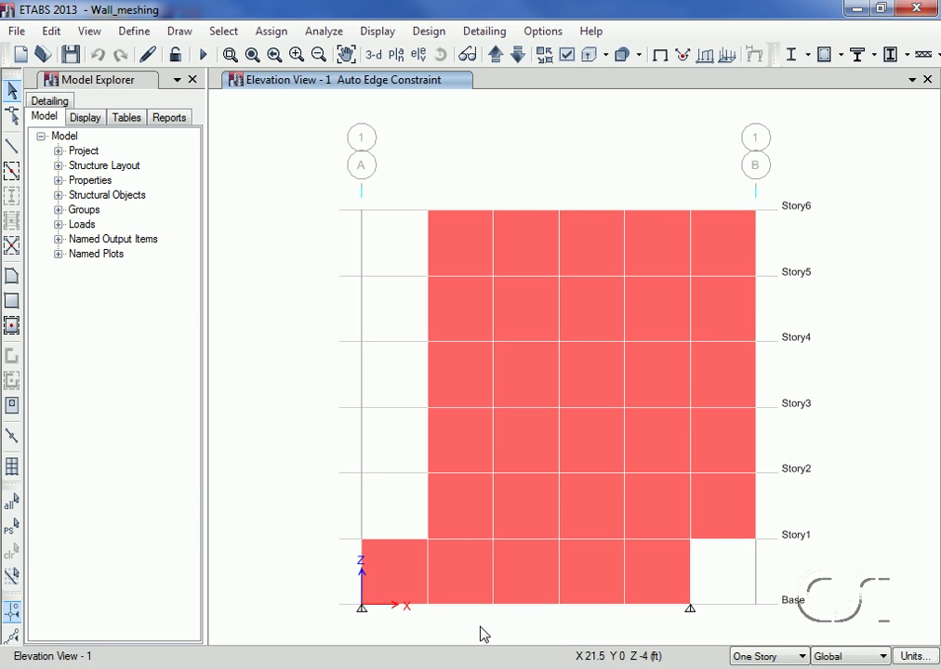
# - Run the analysis without edge constraints and check the EQ displacements at the wall's top right Story6 joint
pyautogui.click(206, 56)
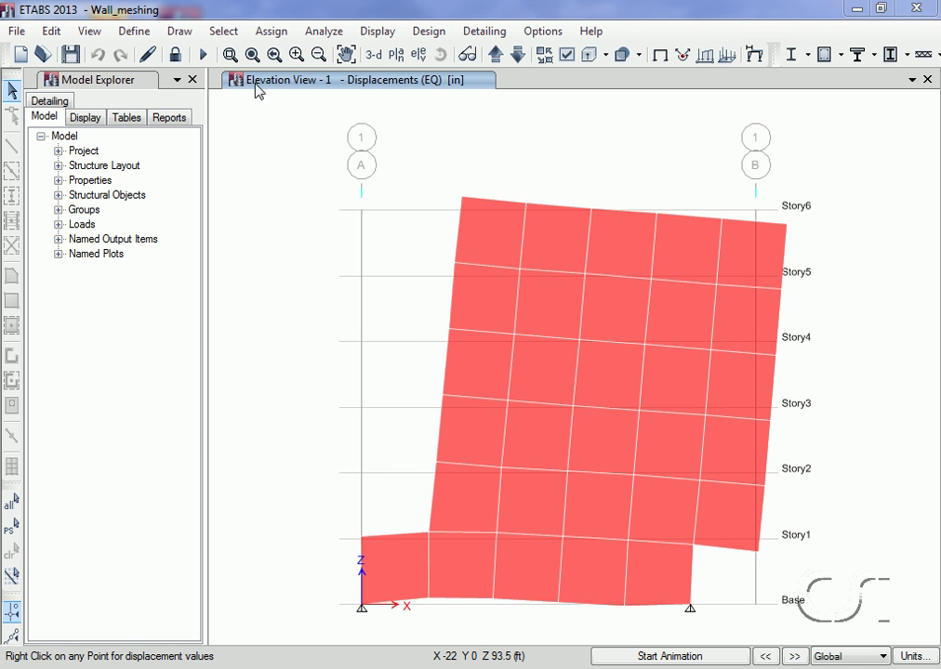
pyautogui.rightClick(787, 232)
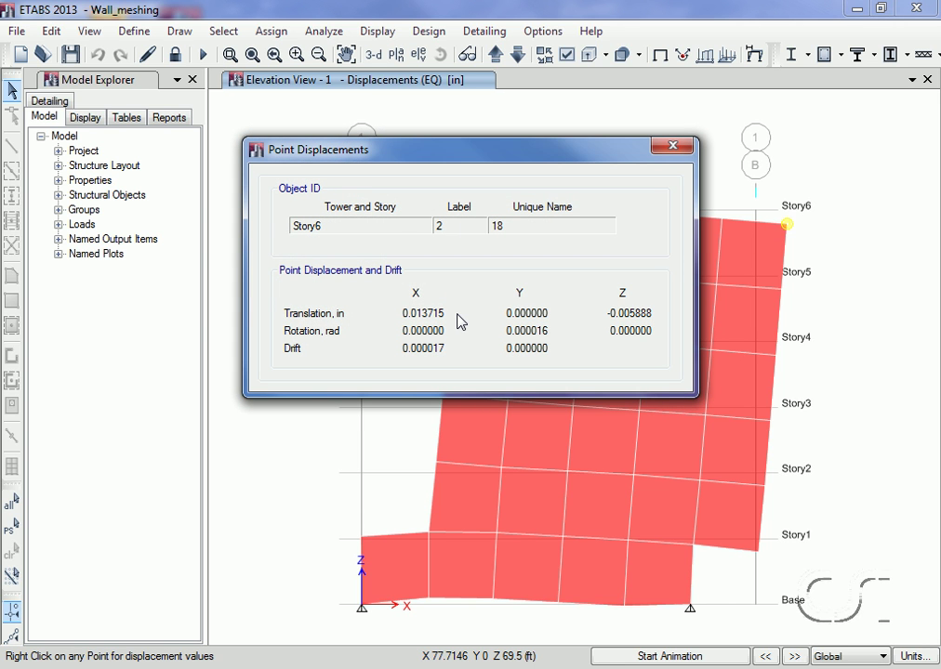
pyautogui.click(674, 147)
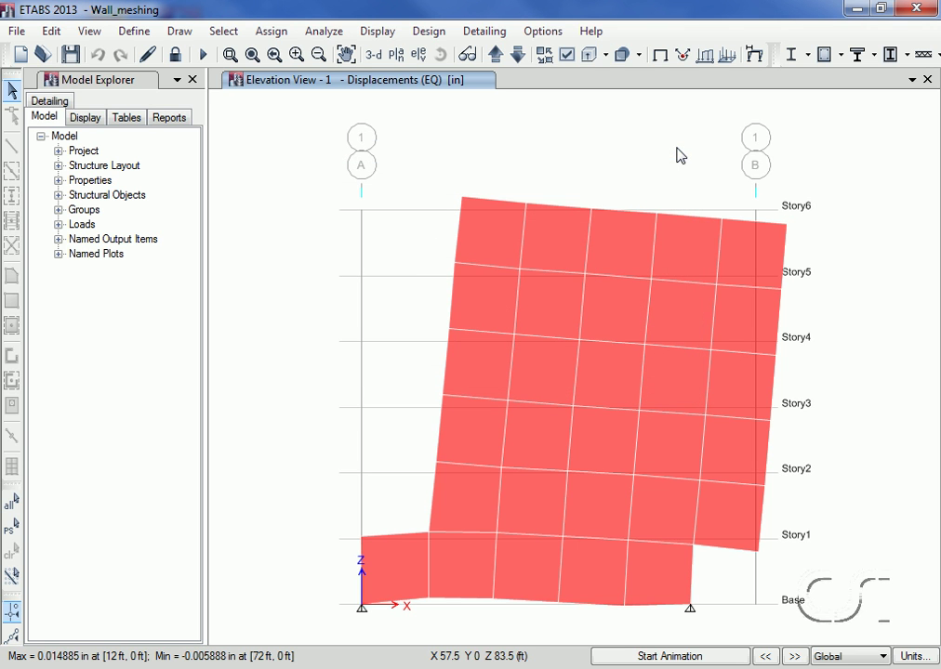
# - Display the F11 resultant shell force contours for the EQ load case on the undeformed shape
pyautogui.click(387, 32)
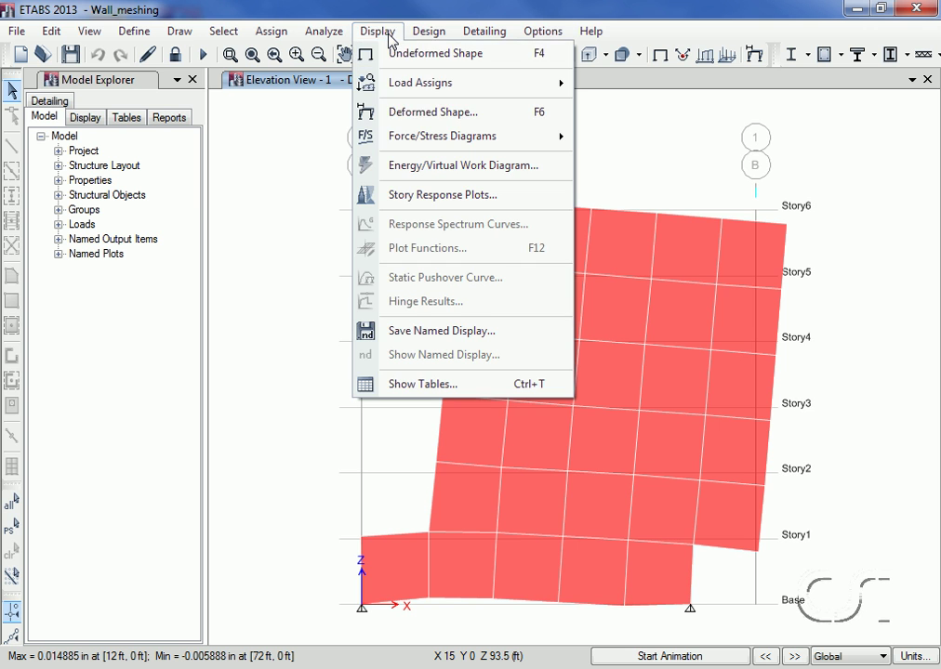
pyautogui.moveTo(412, 137)
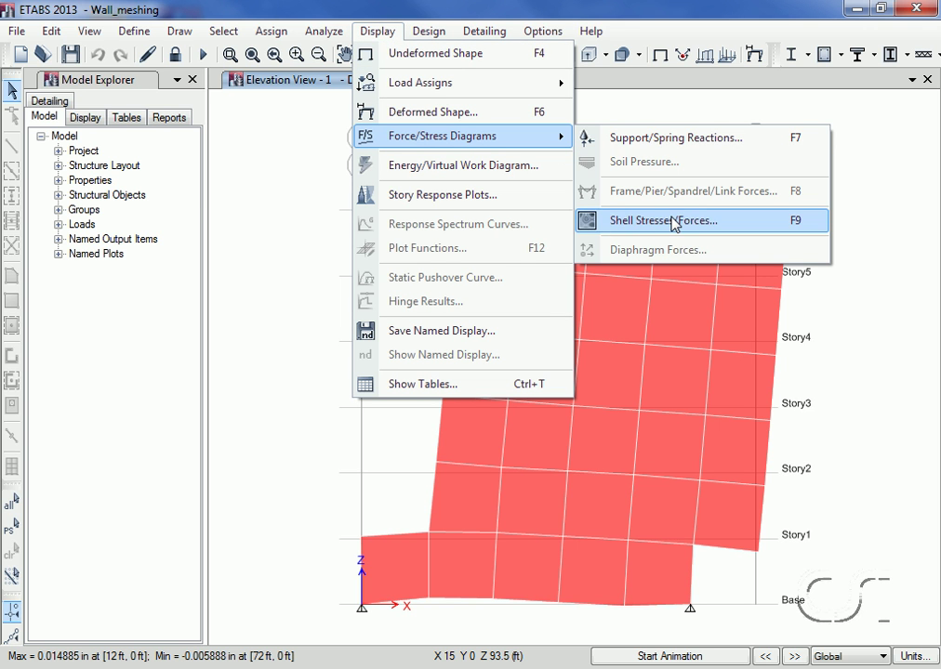
pyautogui.click(623, 221)
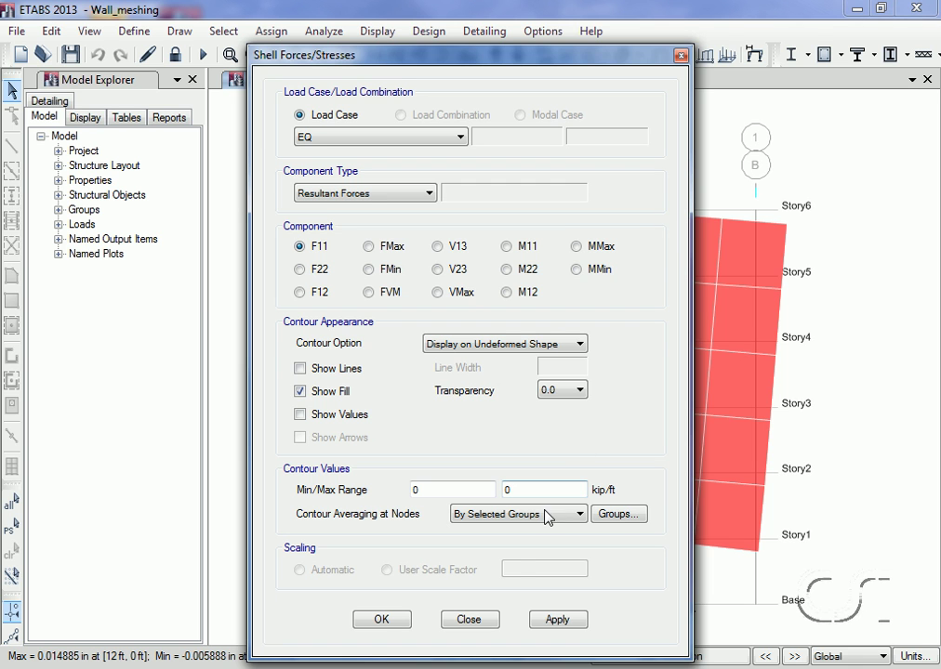
pyautogui.click(383, 620)
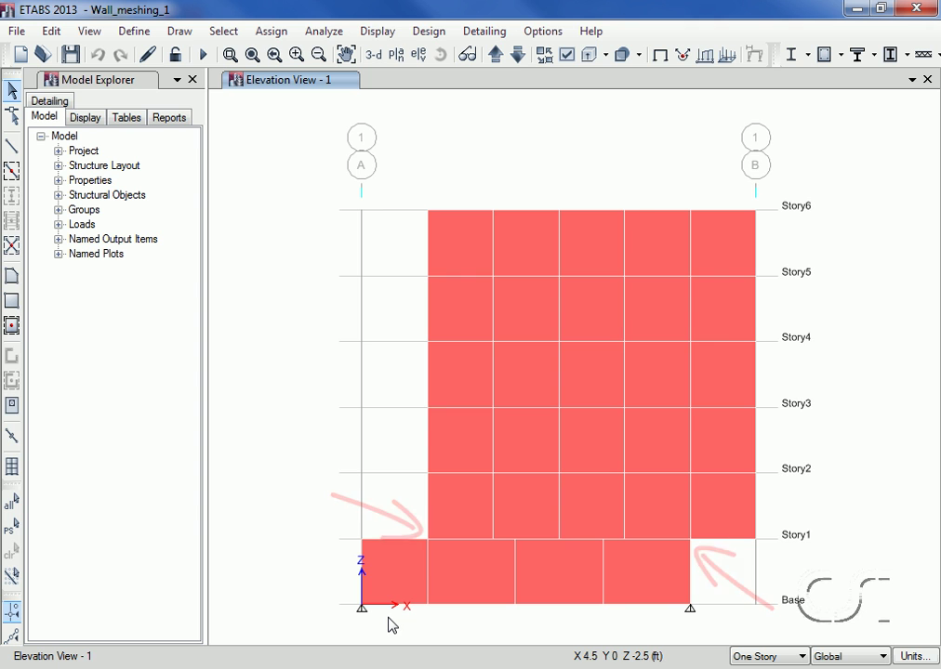
# - In the Wall_meshing_1 model, assign auto edge constraints around walls and floors, applied to the full structure
pyautogui.click(537, 507)
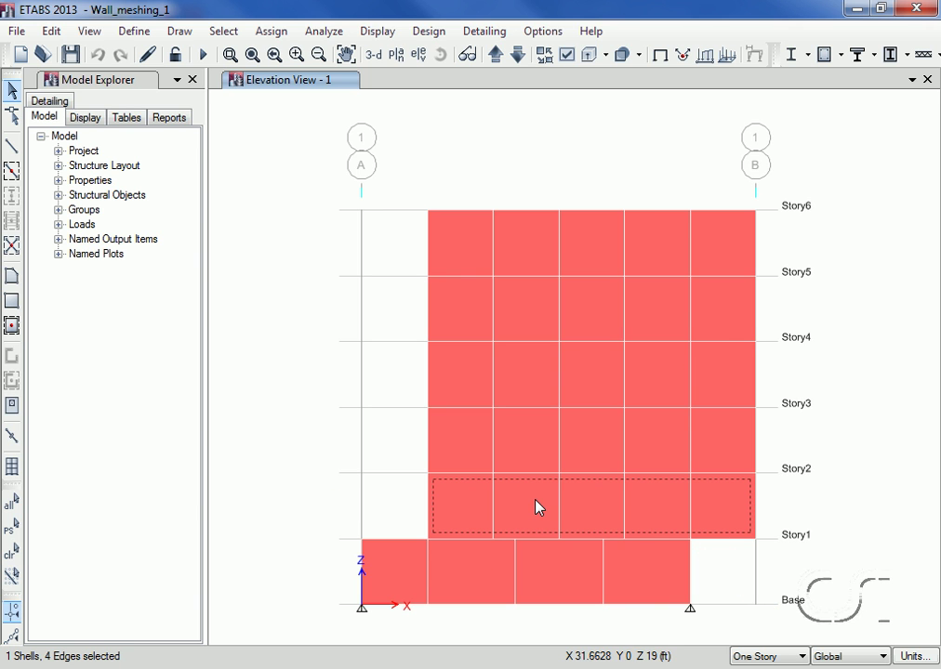
pyautogui.click(271, 32)
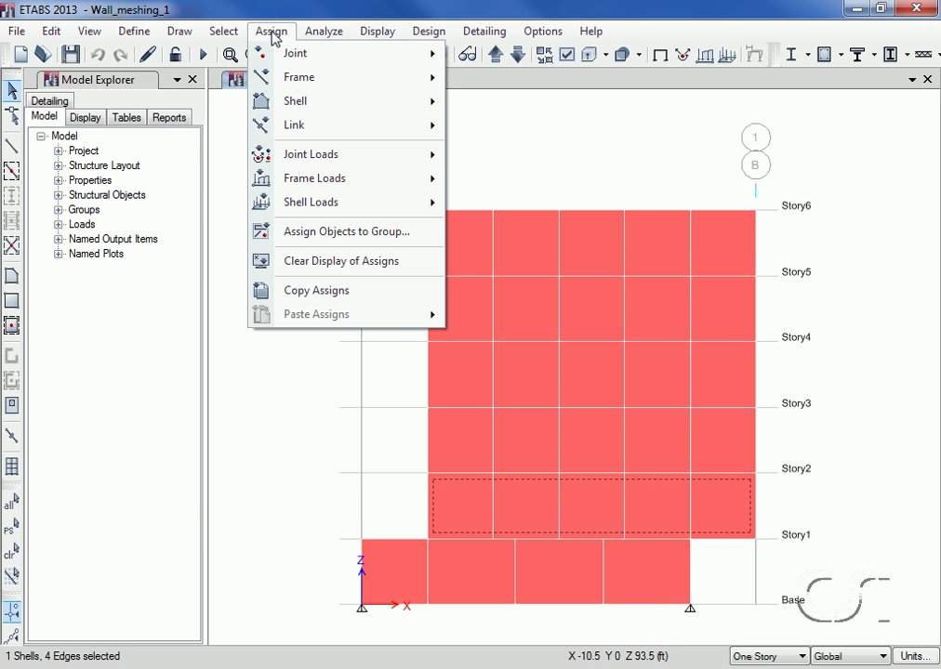
pyautogui.moveTo(279, 102)
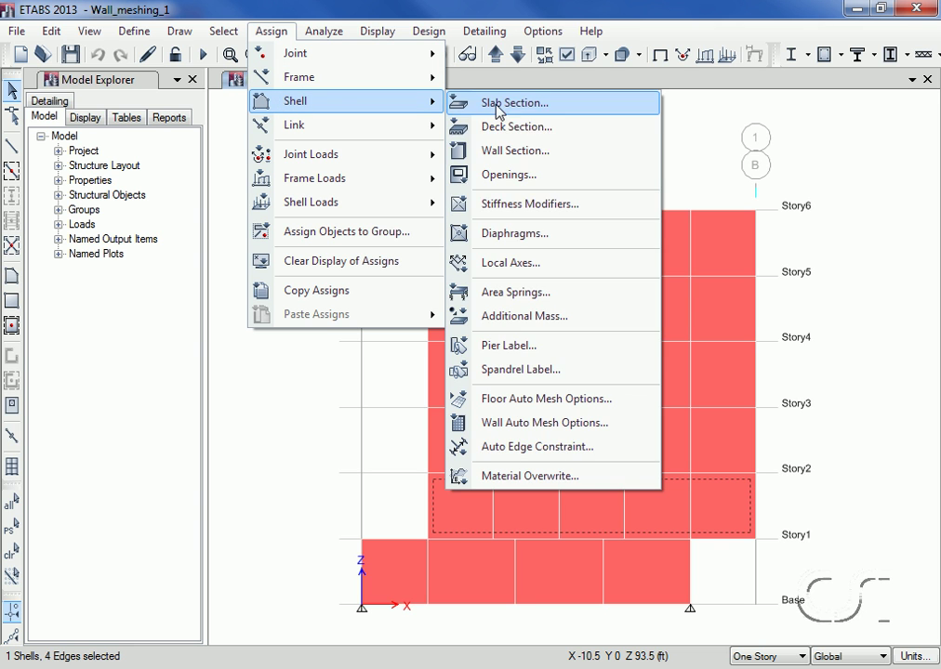
pyautogui.click(542, 447)
pyautogui.click(695, 474)
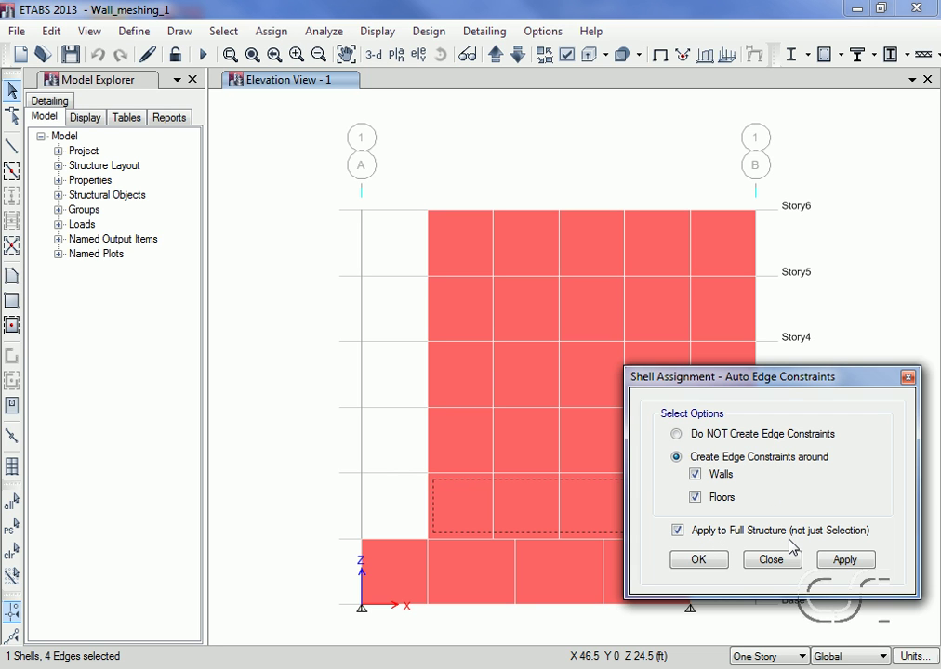
pyautogui.click(837, 562)
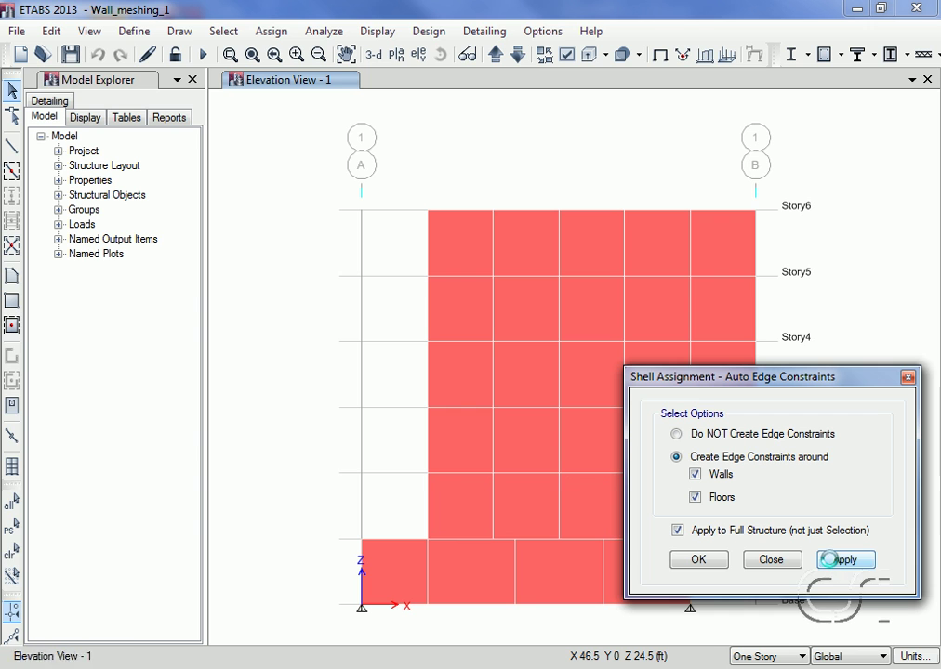
pyautogui.click(771, 561)
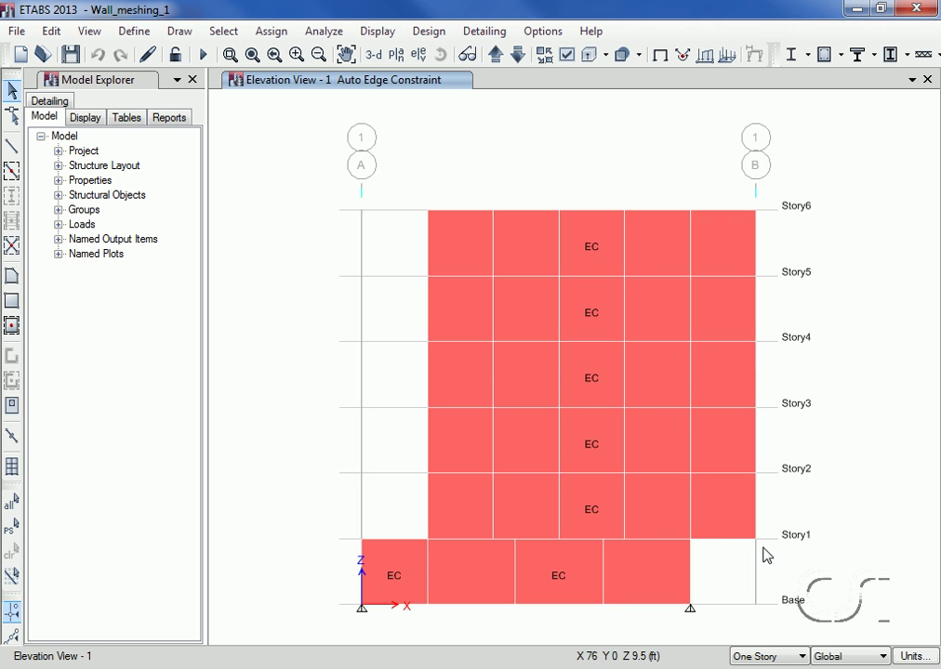
# - Run the analysis of the edge-constrained Wall_meshing_1 model and check the EQ displacements at the top right Story6 joint
pyautogui.click(205, 55)
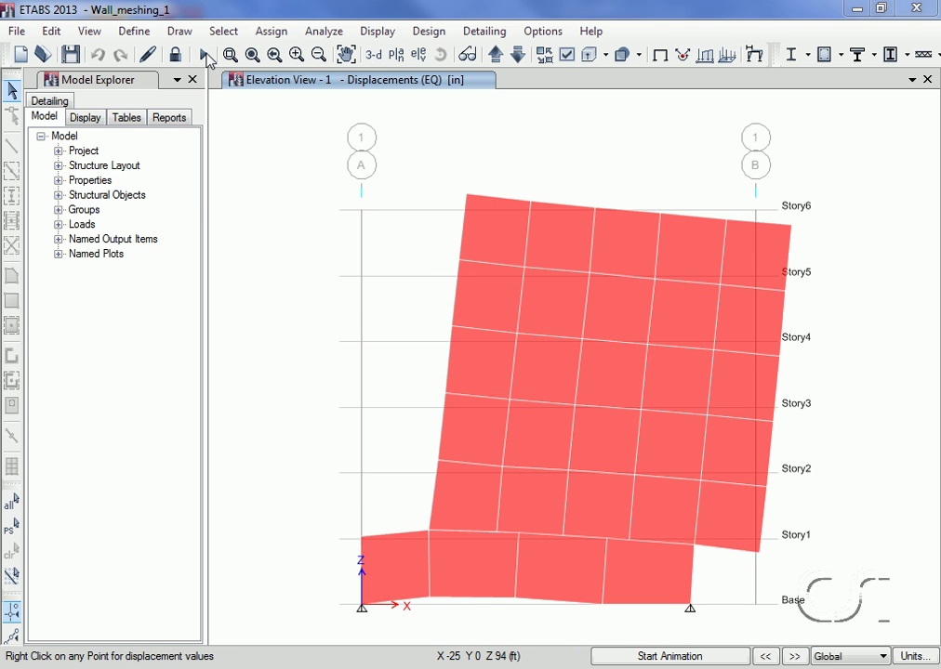
pyautogui.rightClick(792, 231)
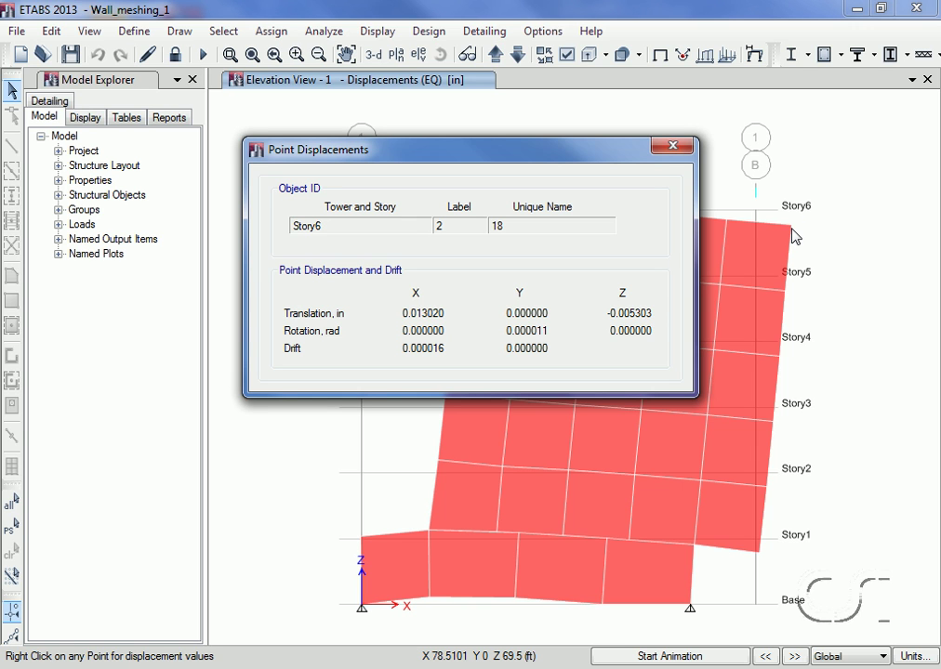
# - Display the F11 resultant shell force contours for the EQ load case in the edge-constrained Wall_meshing_1 model
pyautogui.click(671, 149)
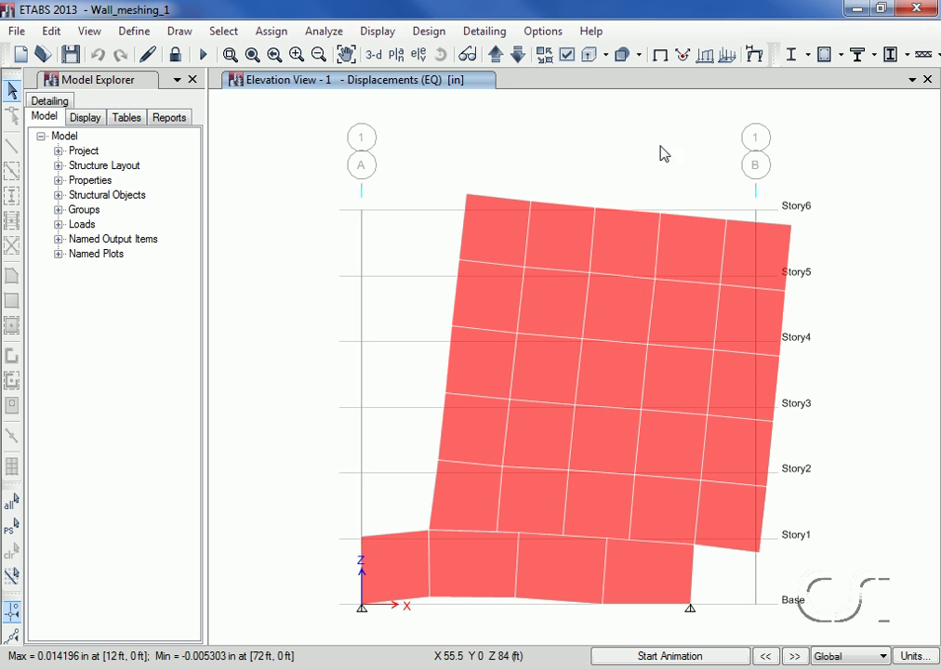
pyautogui.click(394, 33)
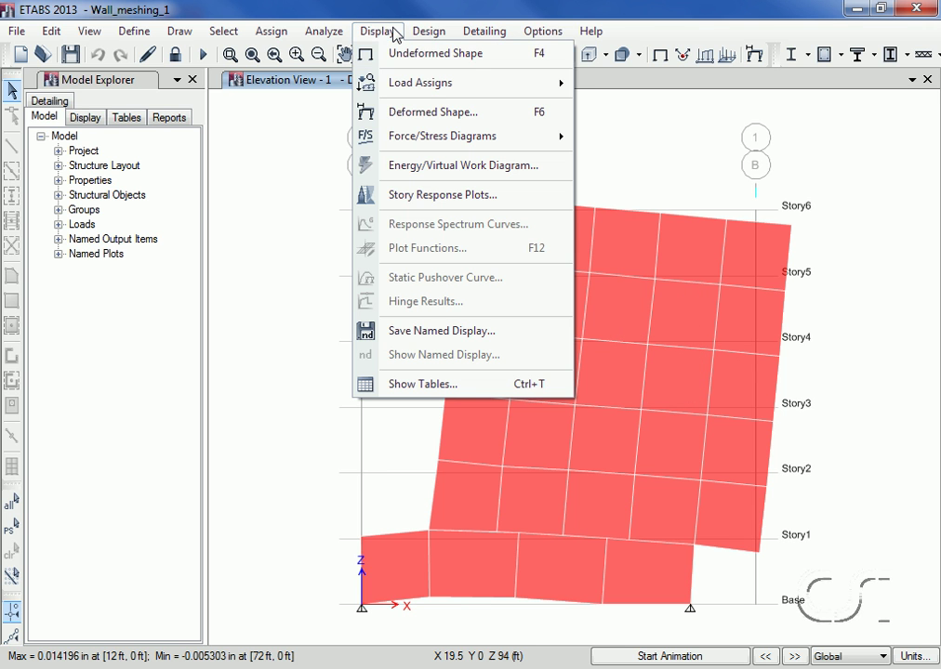
pyautogui.moveTo(419, 137)
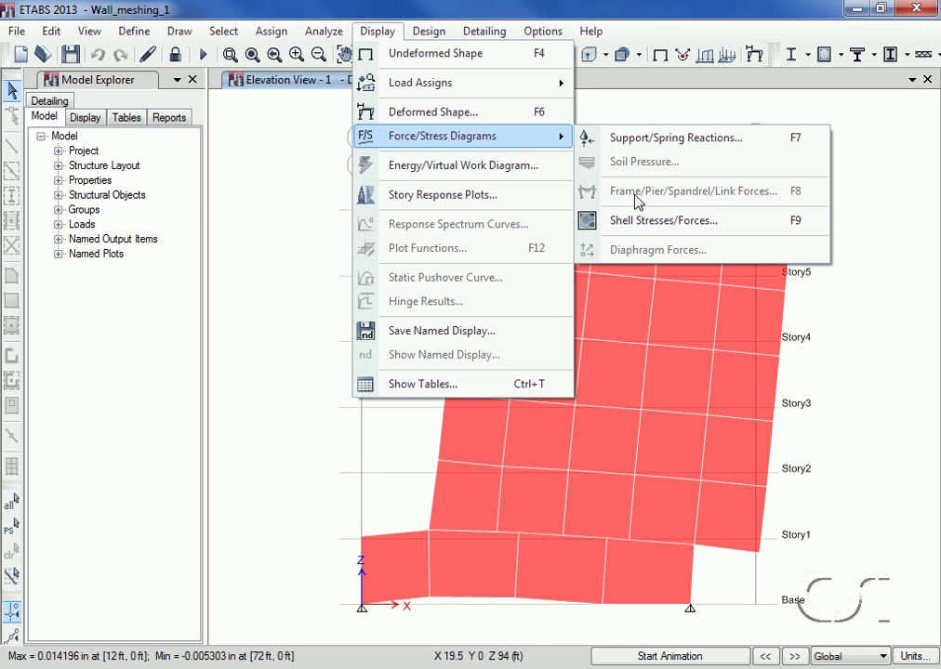
pyautogui.click(654, 224)
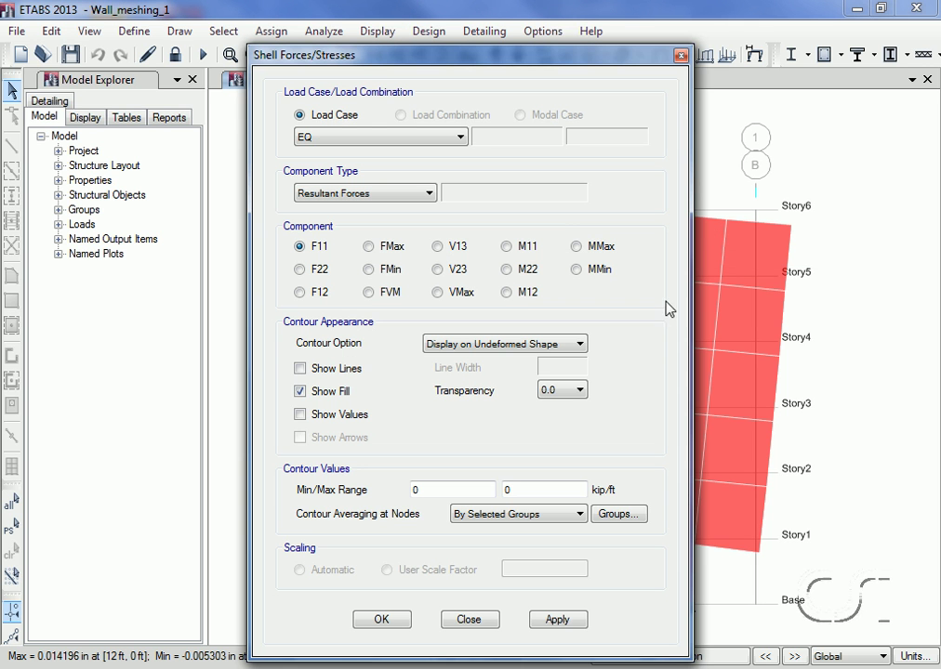
pyautogui.click(381, 620)
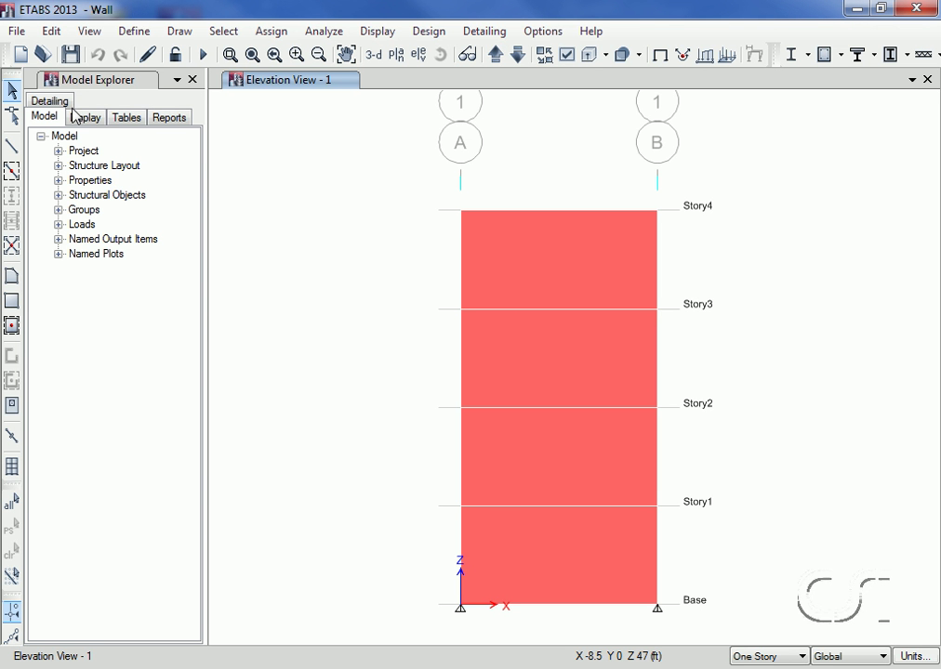
# - In the Wall model, draw a 90 by 54 in opening in the Story4 panel, about 10 ft from grid A and 4.5 ft above Story3
pyautogui.click(13, 405)
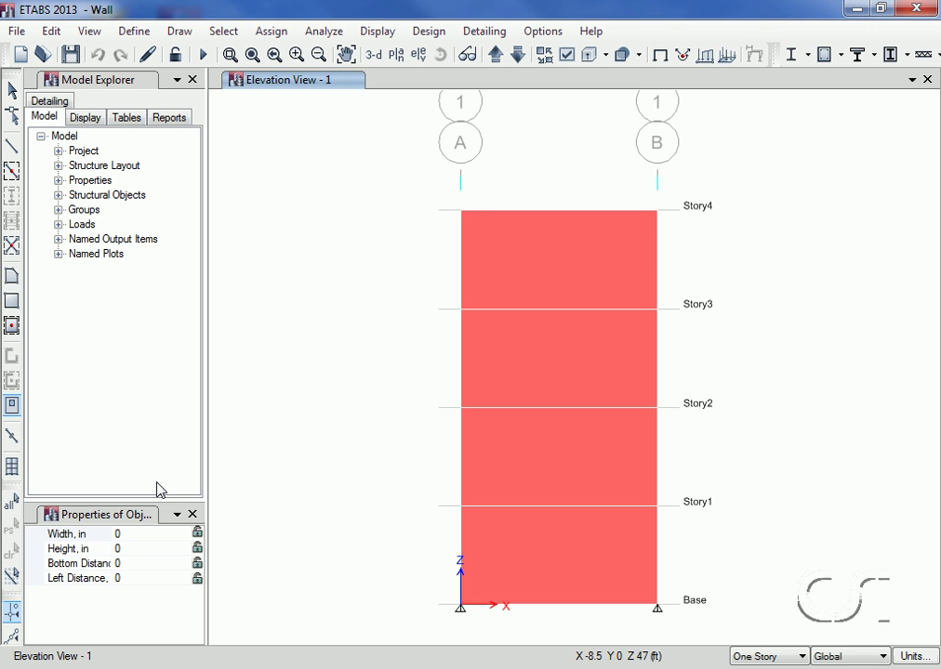
pyautogui.click(493, 275)
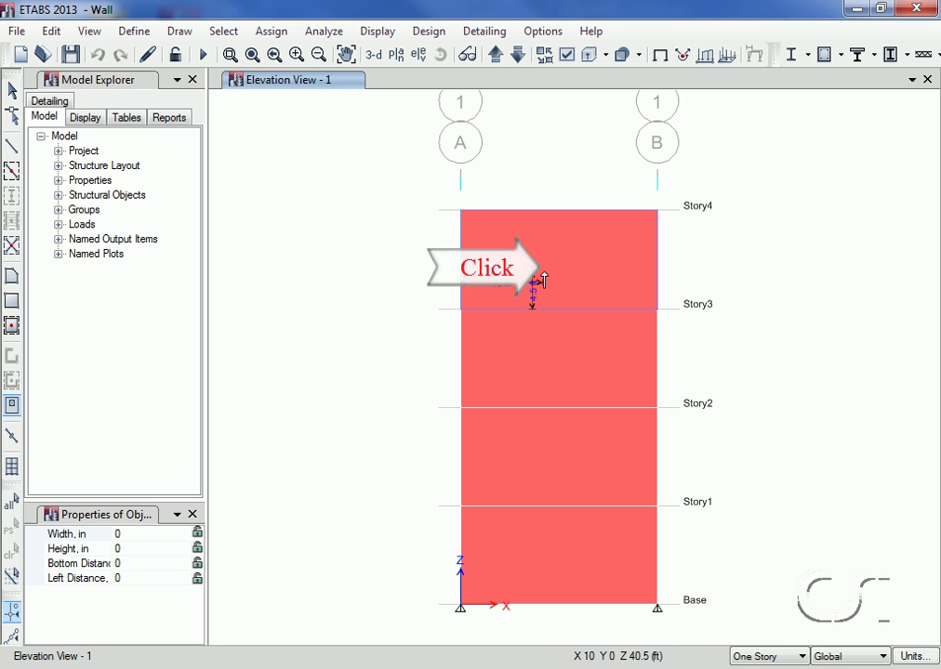
pyautogui.moveTo(544, 279); pyautogui.dragTo(606, 240)
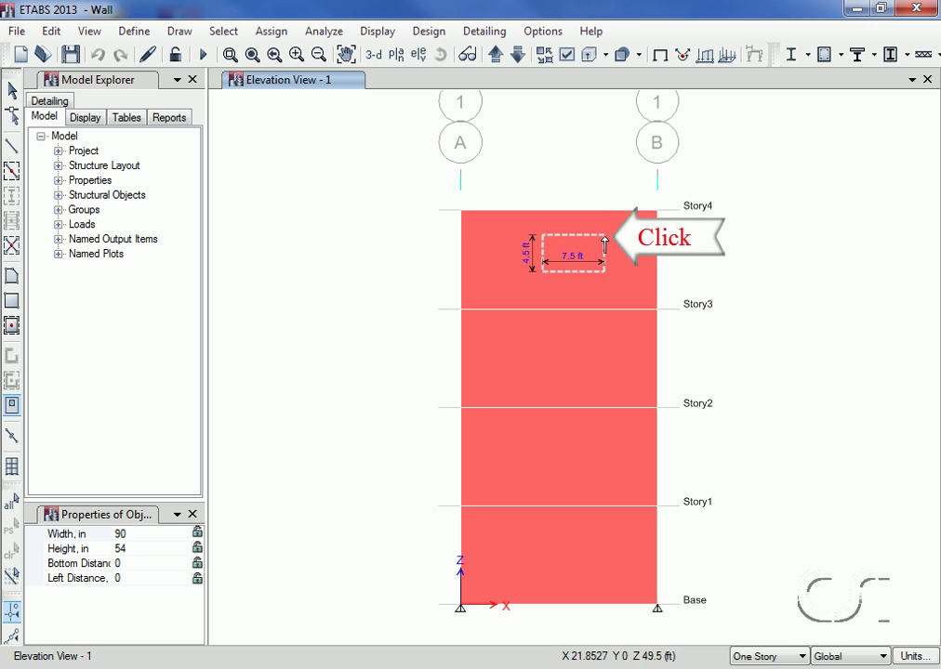
pyautogui.click(604, 244)
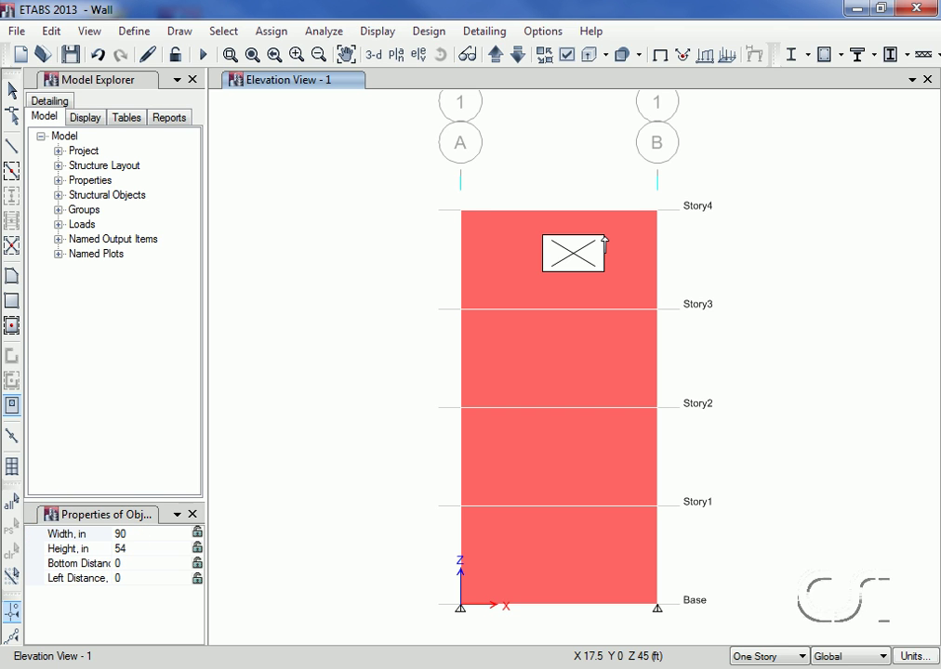
# - Lock the opening's width and height, and place it in the Story3 panel about 13 ft from grid A and 5 ft above Story2
pyautogui.click(197, 533)
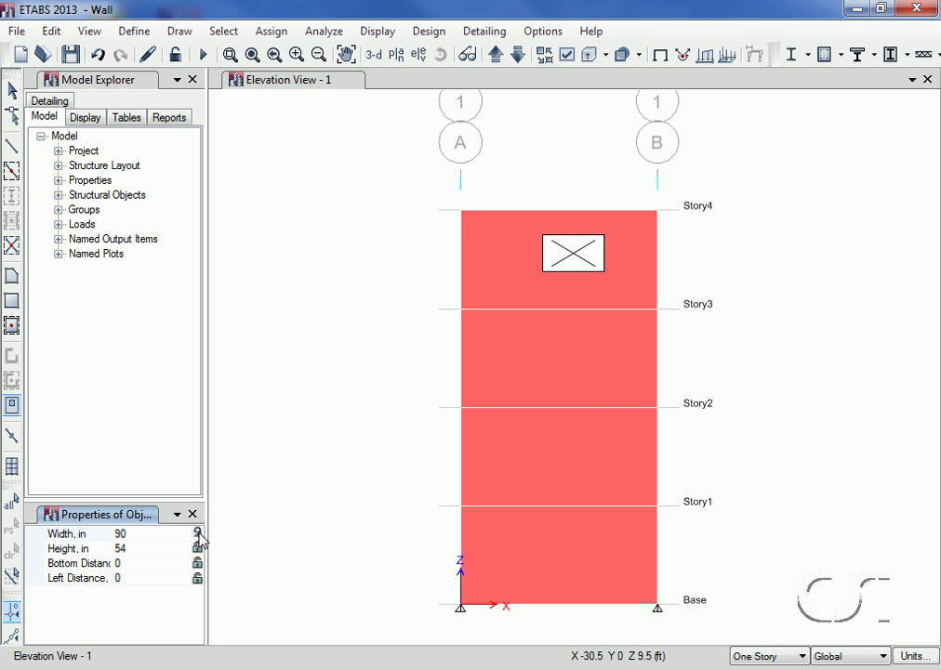
pyautogui.click(198, 549)
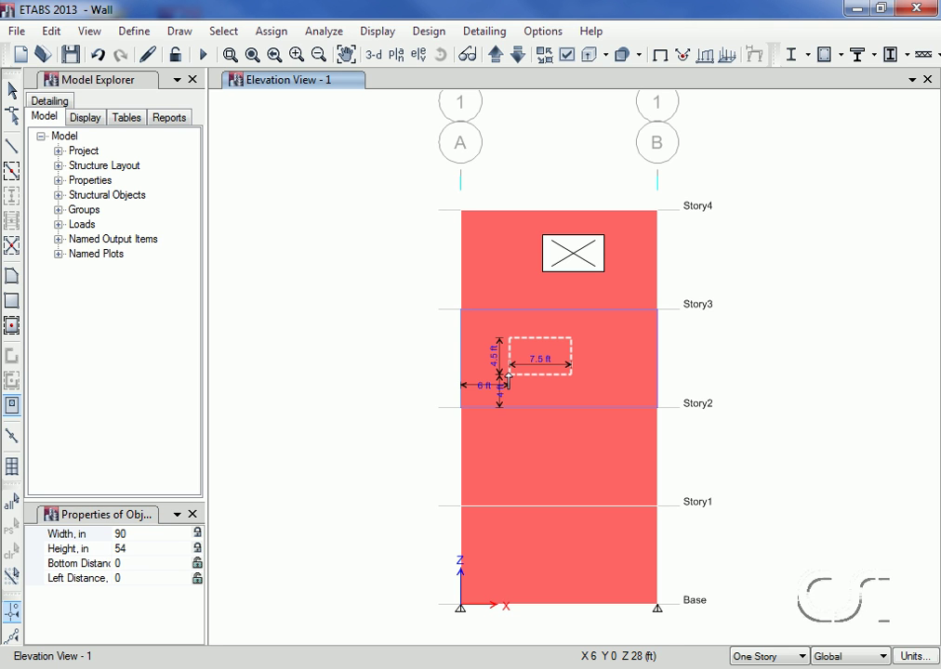
pyautogui.click(569, 370)
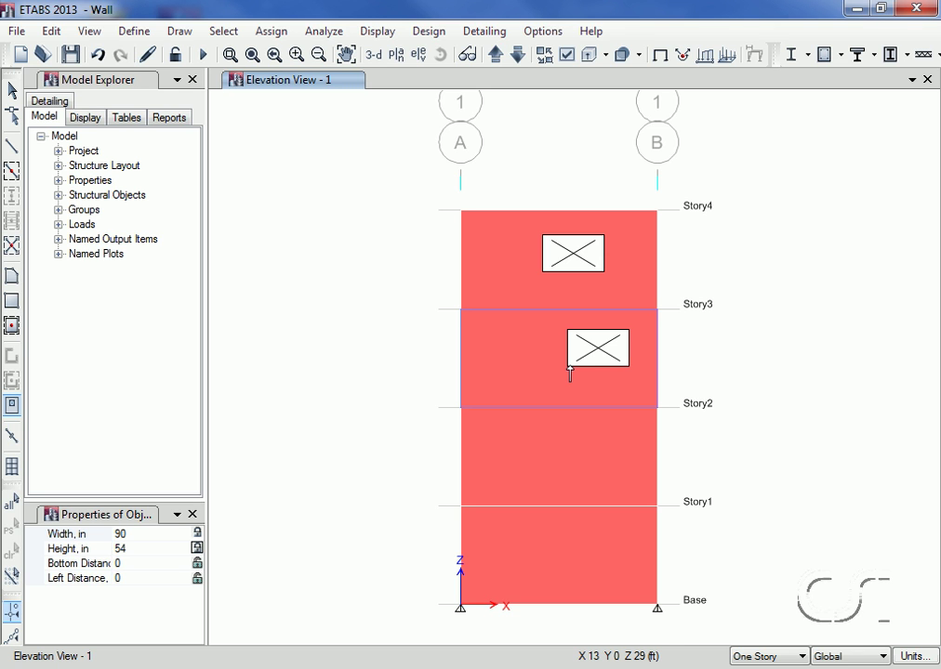
# - Set and lock the opening's bottom and left distances at 36 in, and place the opening in the Story2 panel
pyautogui.click(136, 562)
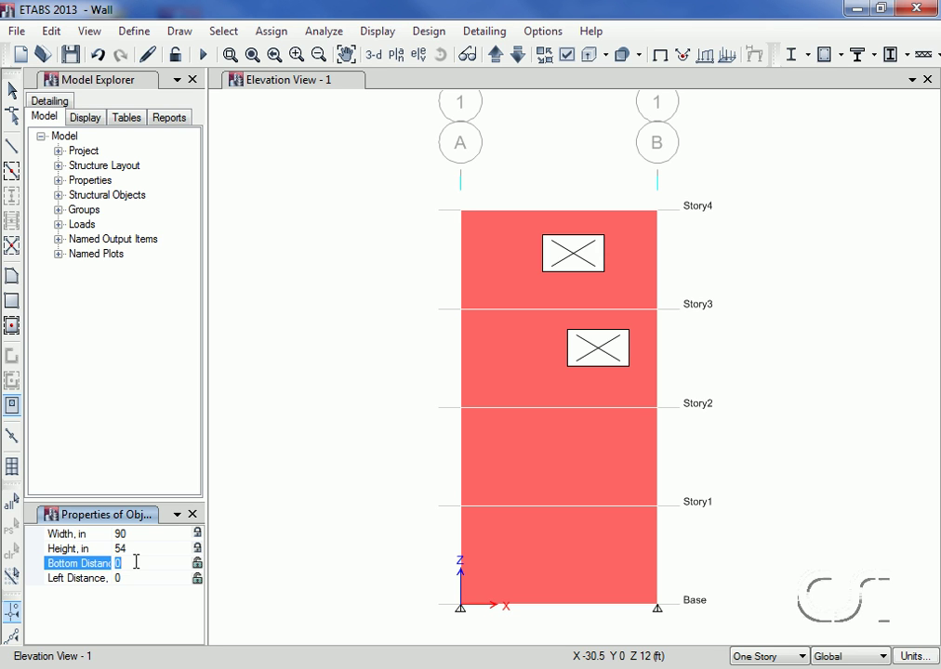
pyautogui.write('36')
pyautogui.click(136, 578)
pyautogui.write('36')
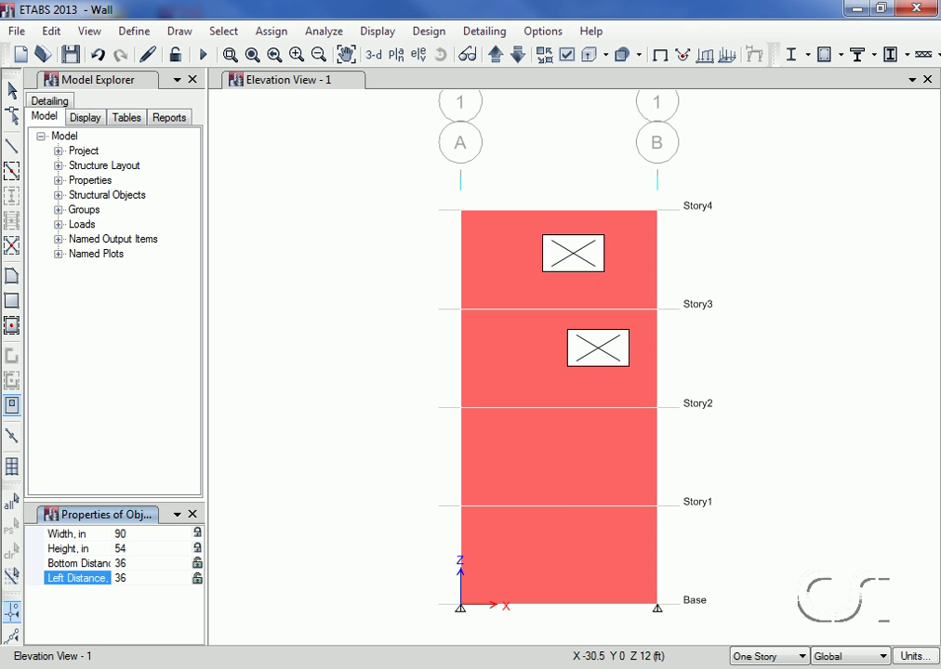
pyautogui.click(197, 578)
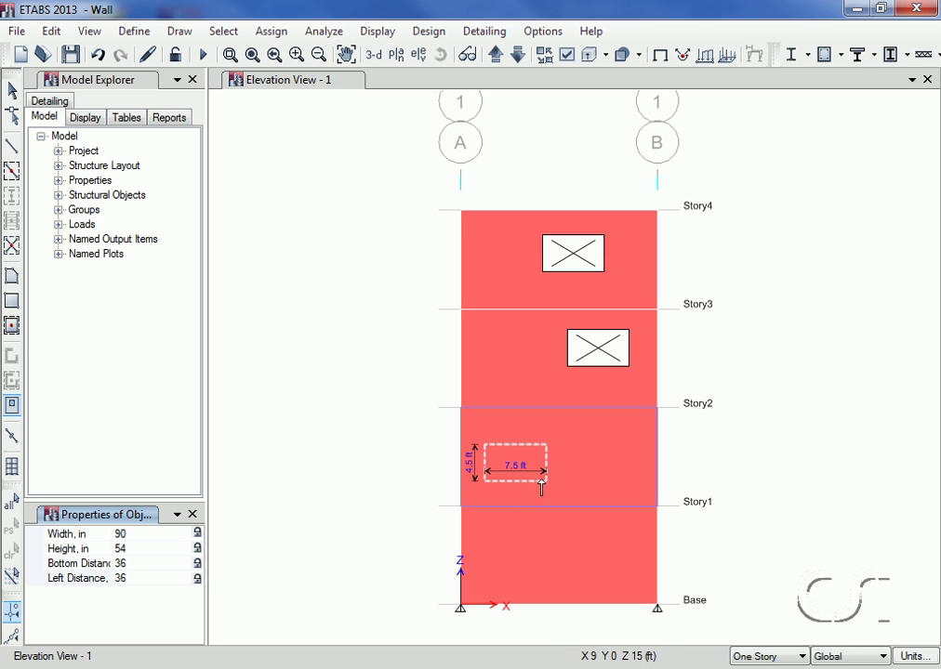
pyautogui.click(597, 441)
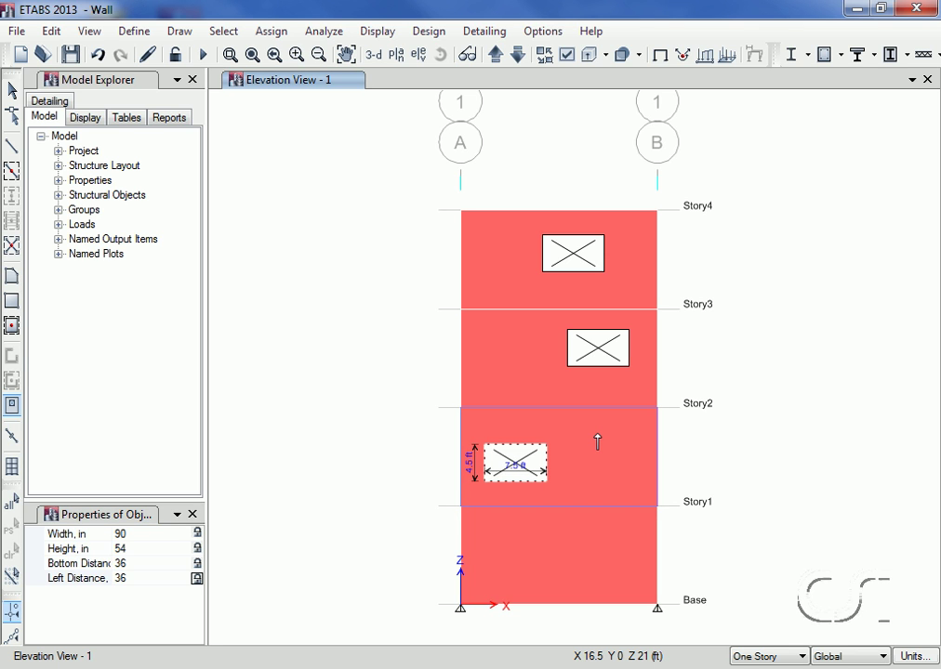
# - Unlock the opening's width and height, and draw an opening about 48 in wide by 78 in high in the Story1 panel
pyautogui.click(197, 534)
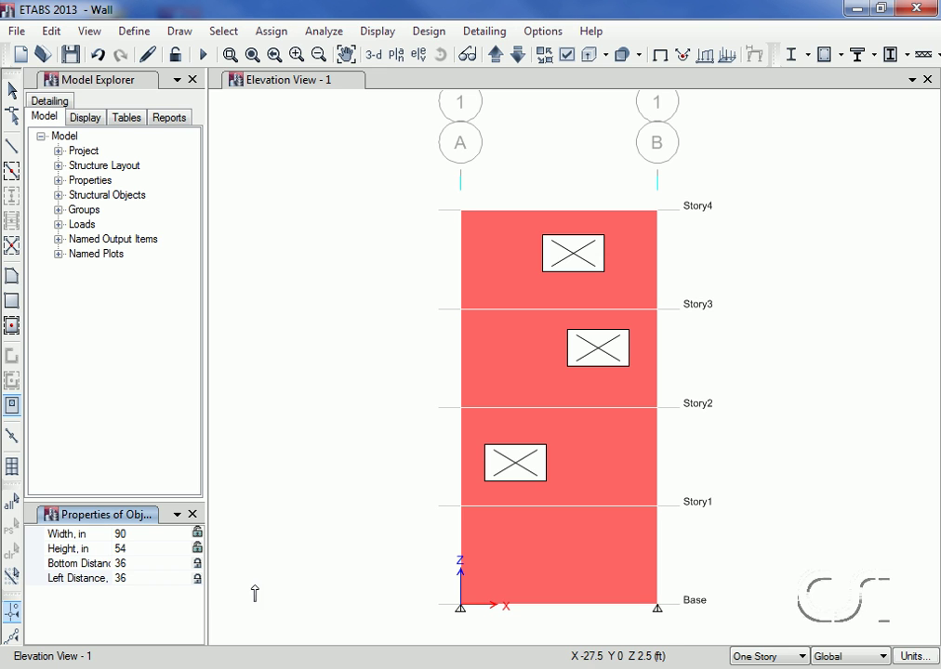
pyautogui.click(518, 569)
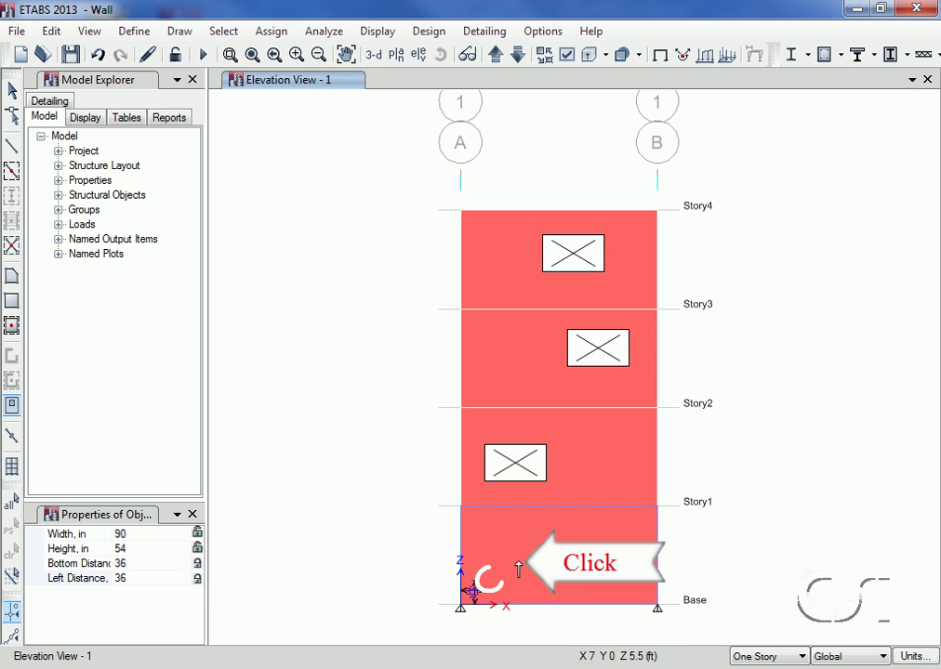
pyautogui.click(605, 542)
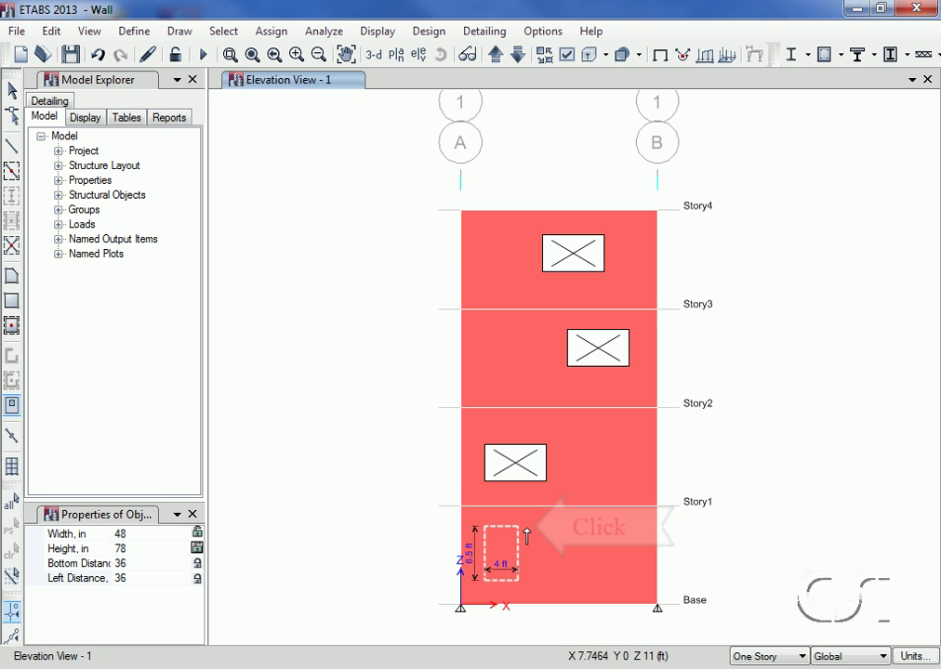
pyautogui.click(527, 532)
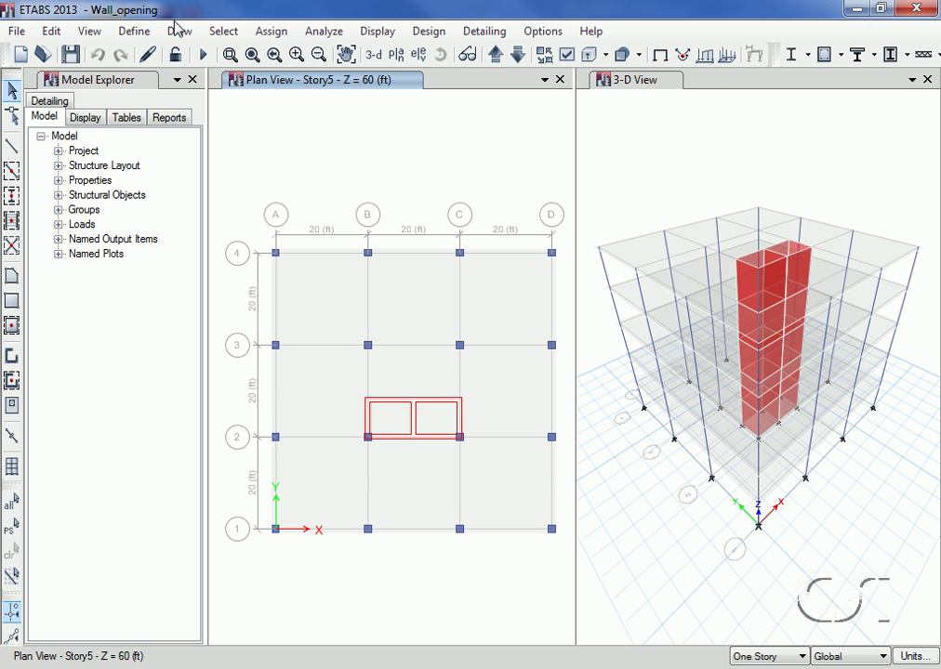
pyautogui.click(180, 31)
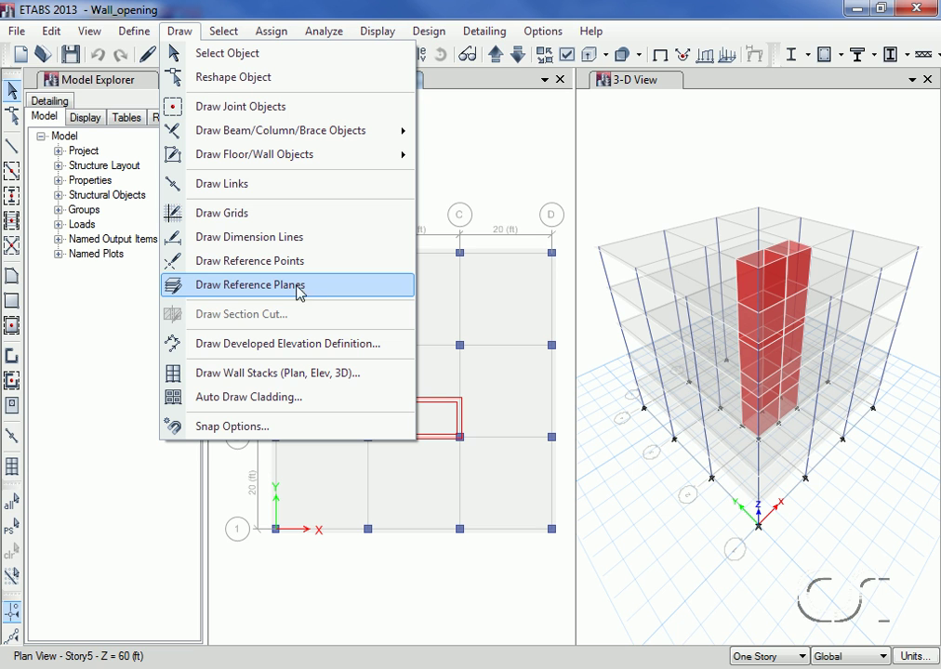
pyautogui.click(457, 115)
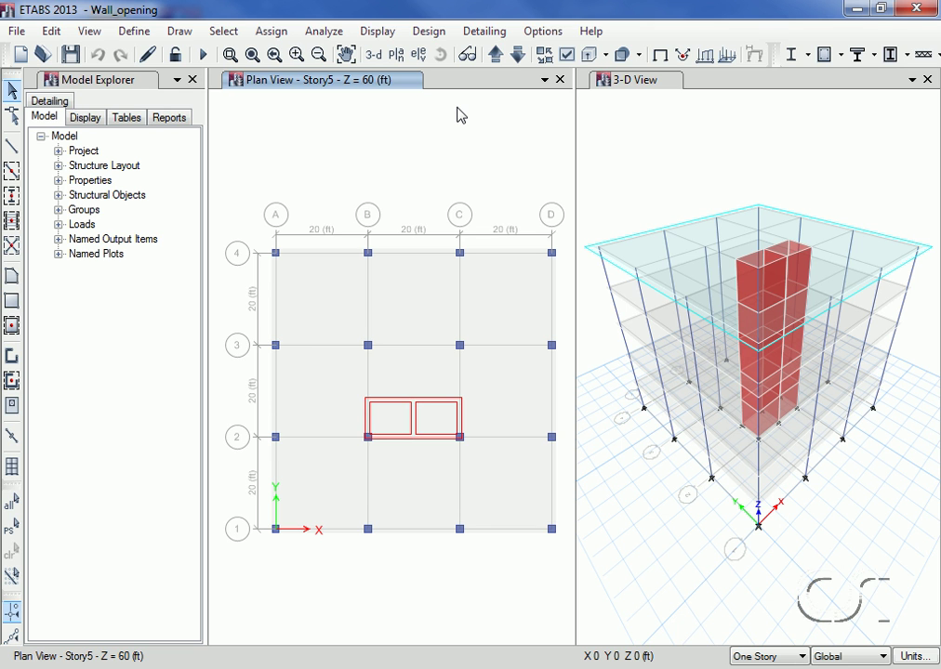
# - In the Wall_opening model's 3-D view, select all walls by object type and show only the selected objects
pyautogui.click(650, 111)
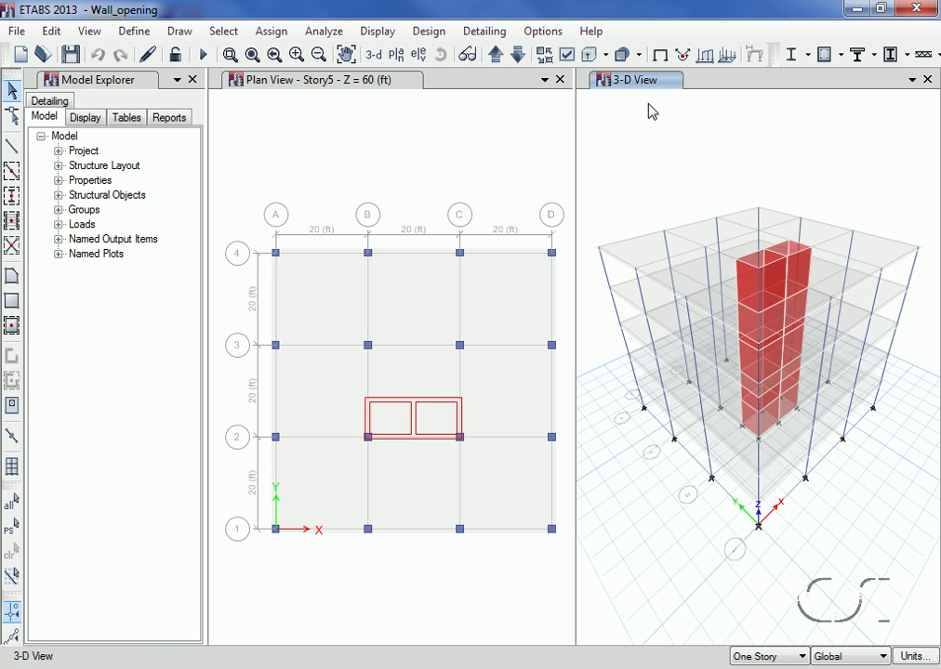
pyautogui.click(224, 30)
pyautogui.moveTo(247, 54)
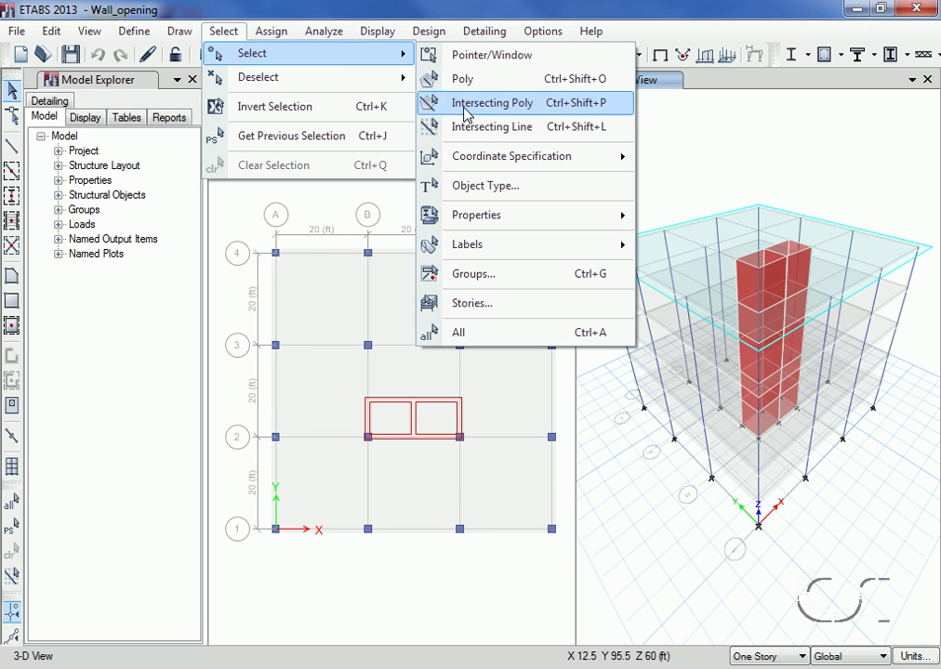
pyautogui.click(512, 187)
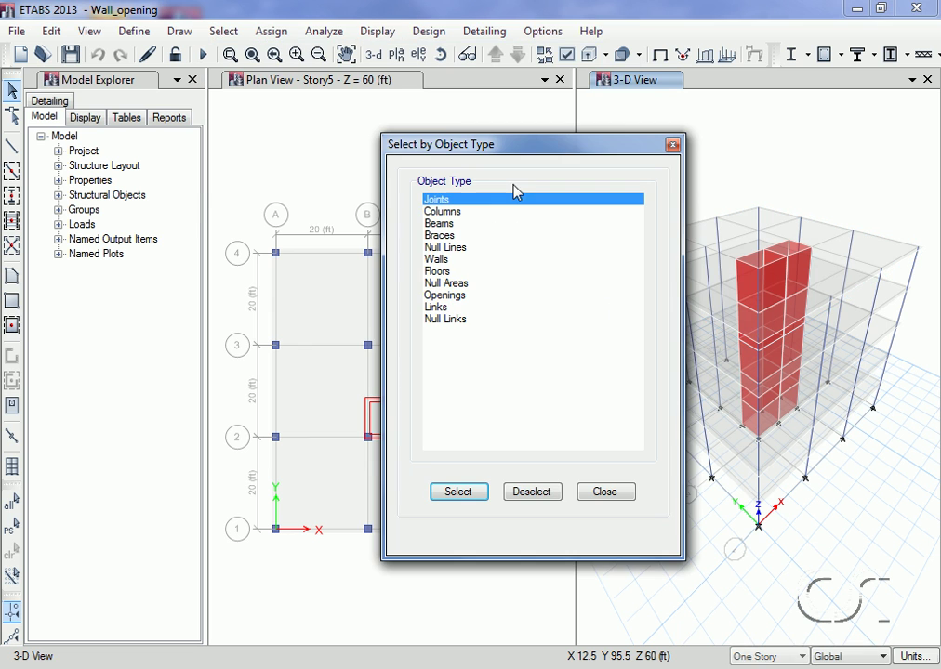
pyautogui.click(442, 259)
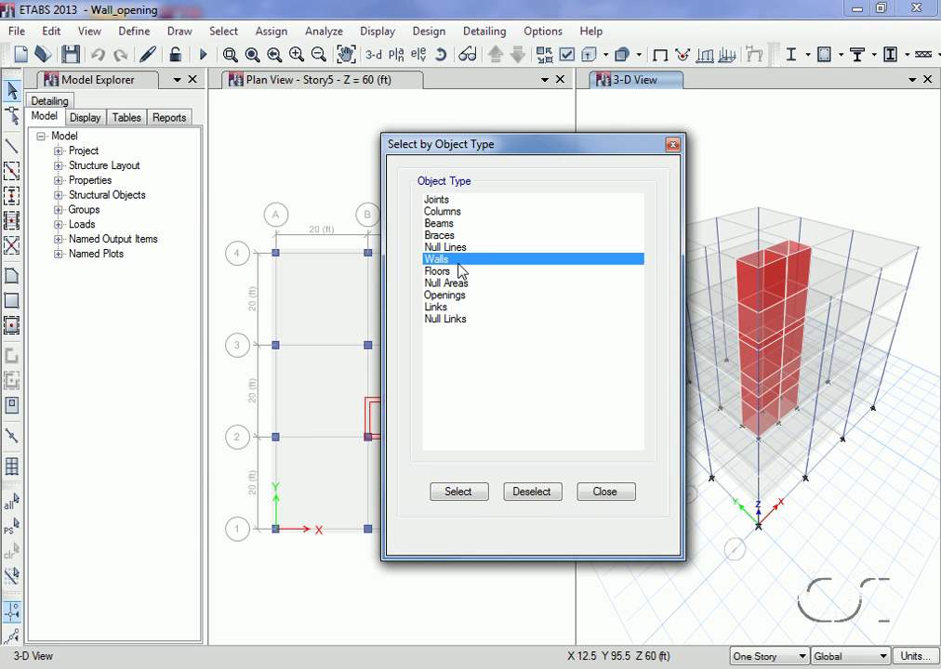
pyautogui.click(465, 491)
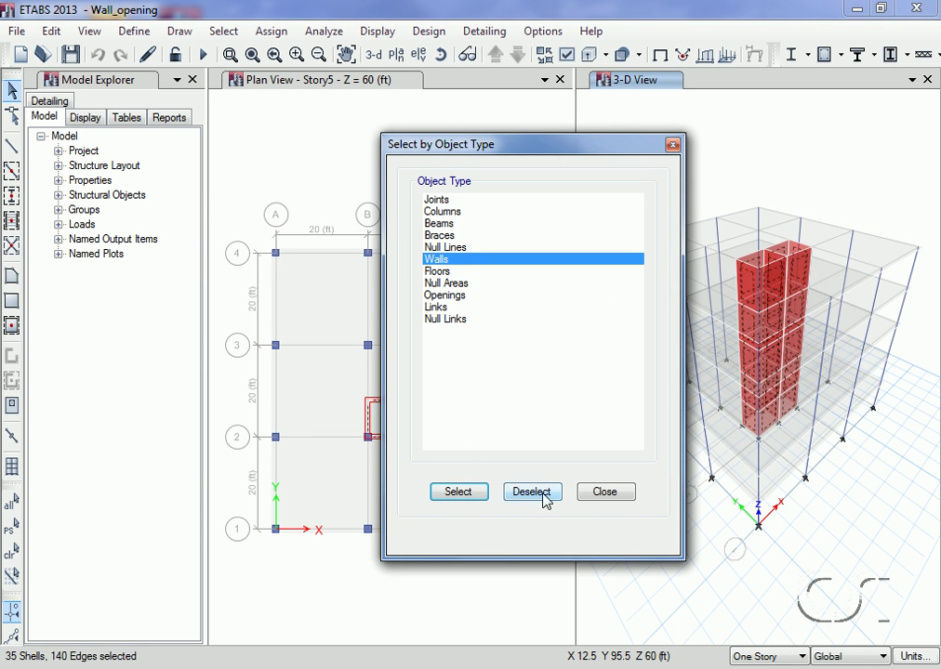
pyautogui.click(605, 493)
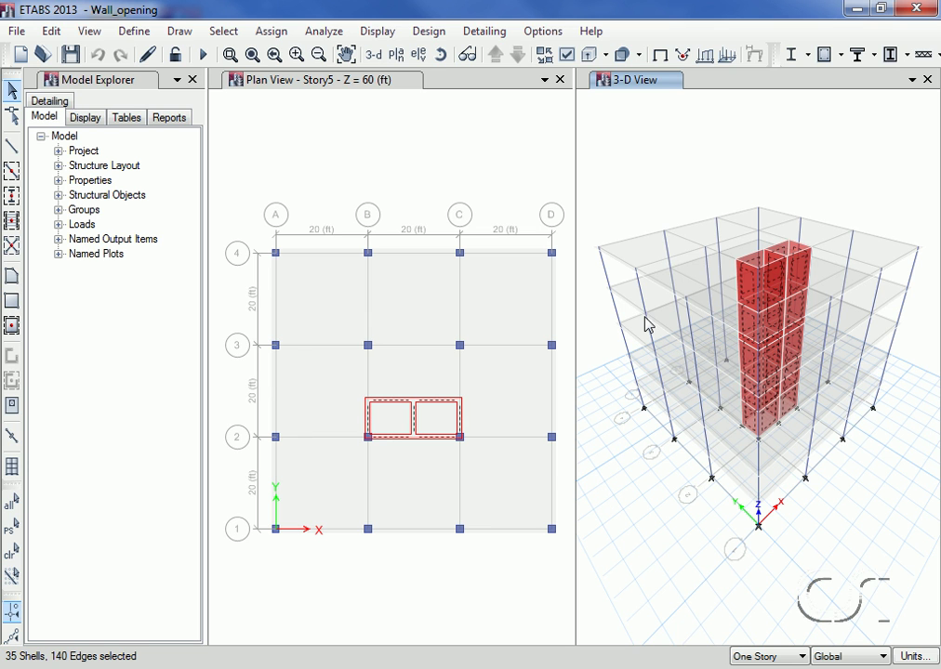
pyautogui.rightClick(671, 154)
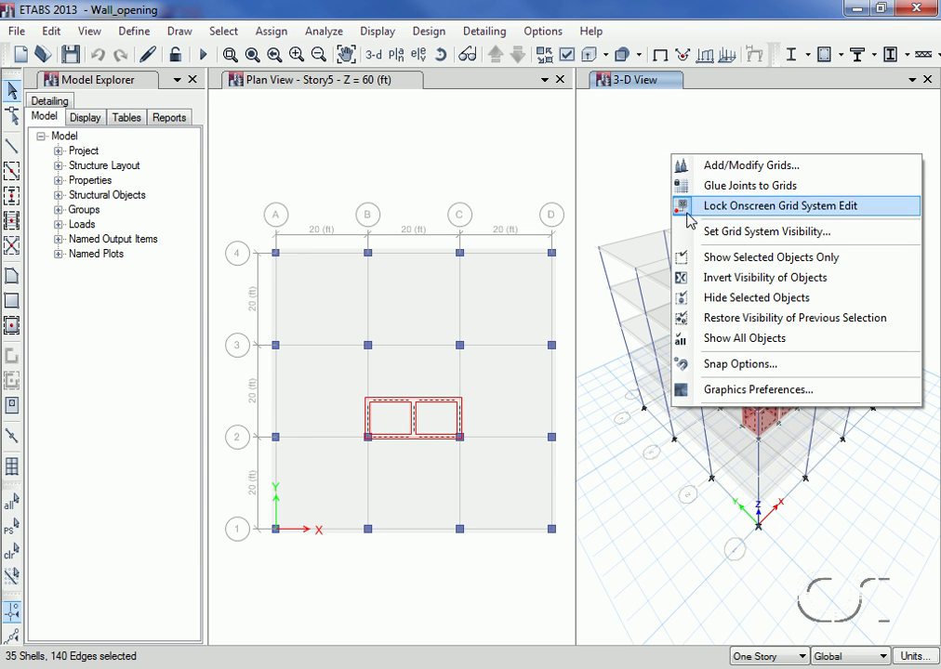
pyautogui.click(799, 258)
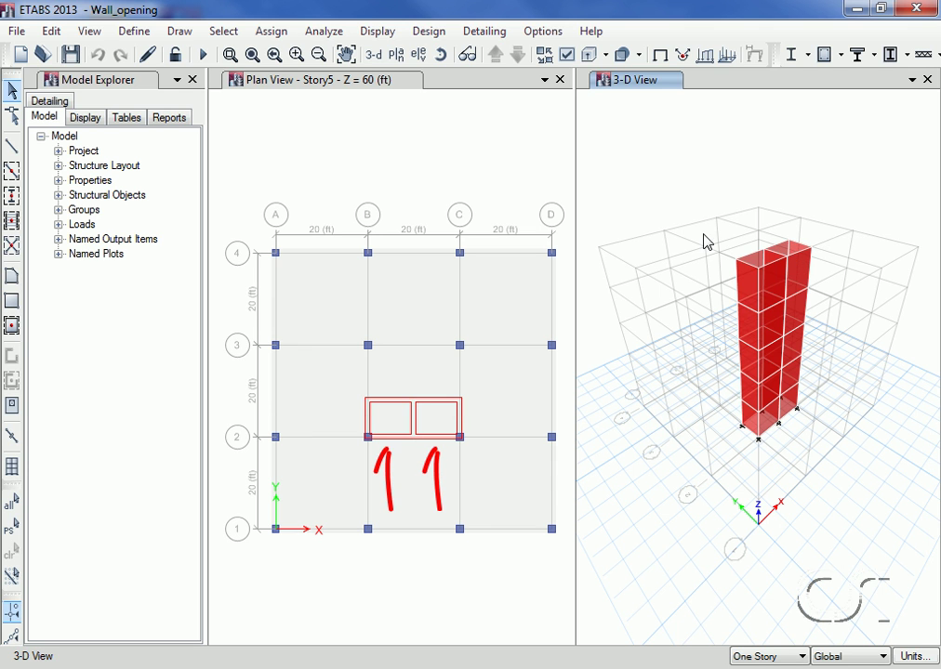
# - Set the plan fine grid spacing to 48 in and enable snapping to the fine grid in the Story5 plan view
pyautogui.click(381, 150)
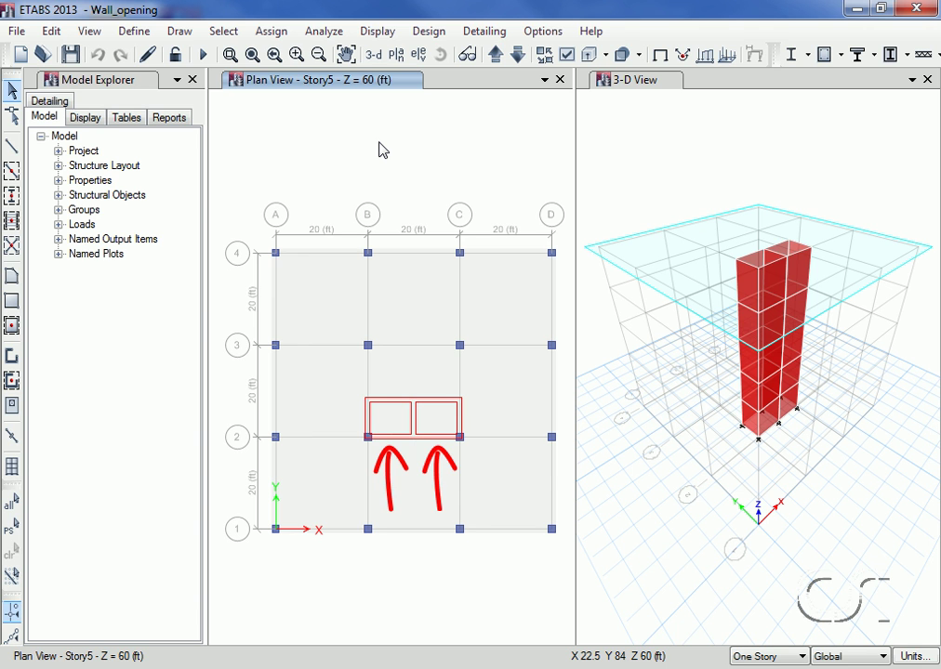
pyautogui.rightClick(381, 150)
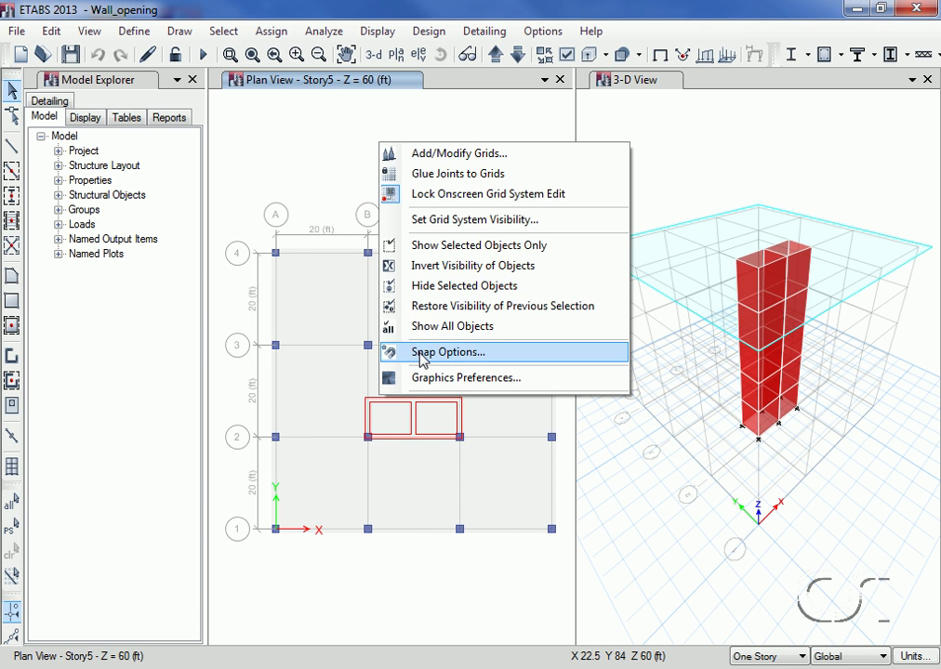
pyautogui.click(499, 357)
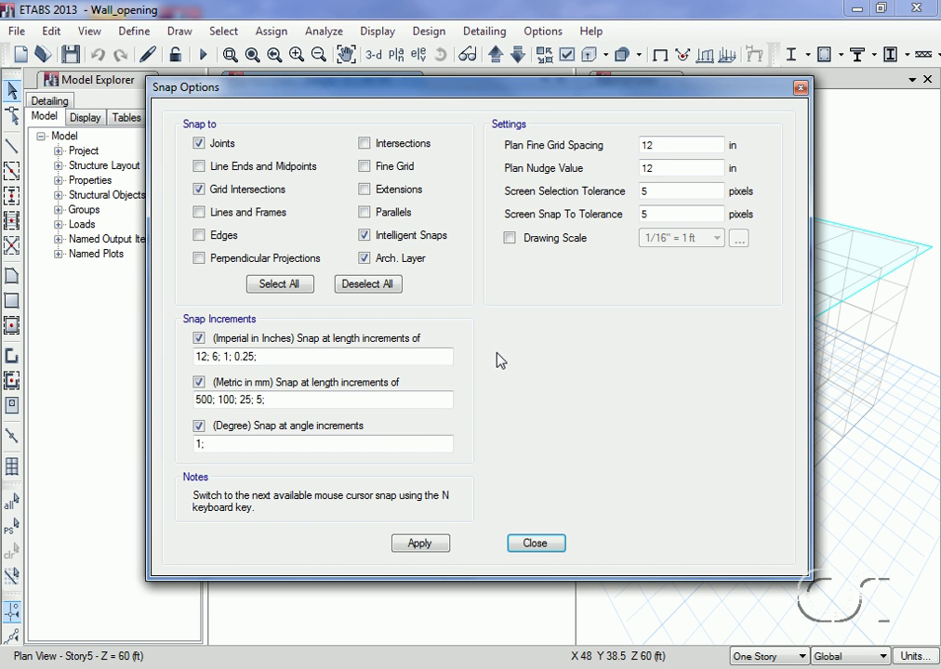
pyautogui.doubleClick(654, 146)
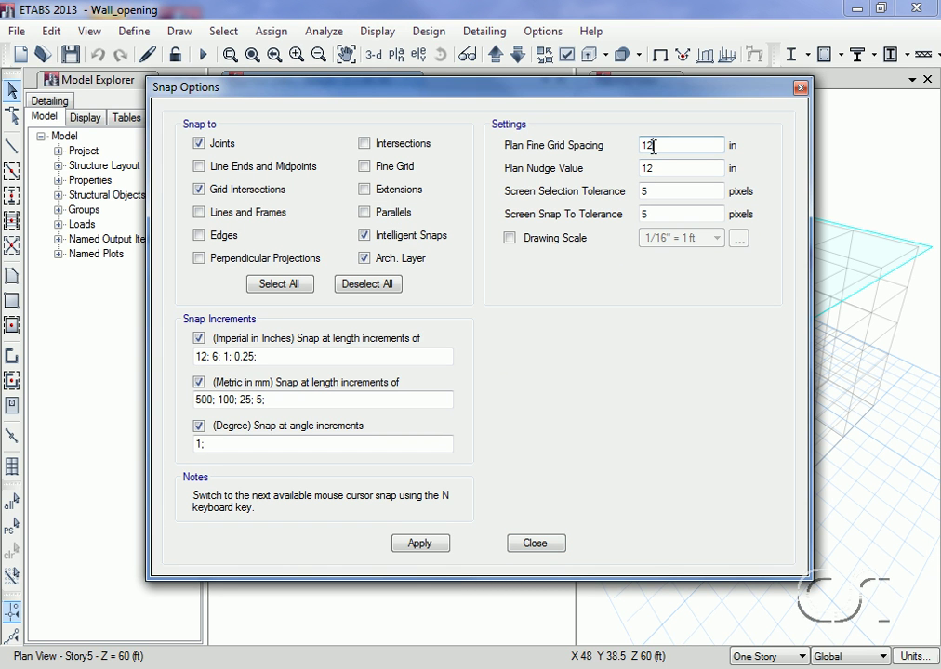
pyautogui.write('48')
pyautogui.click(364, 167)
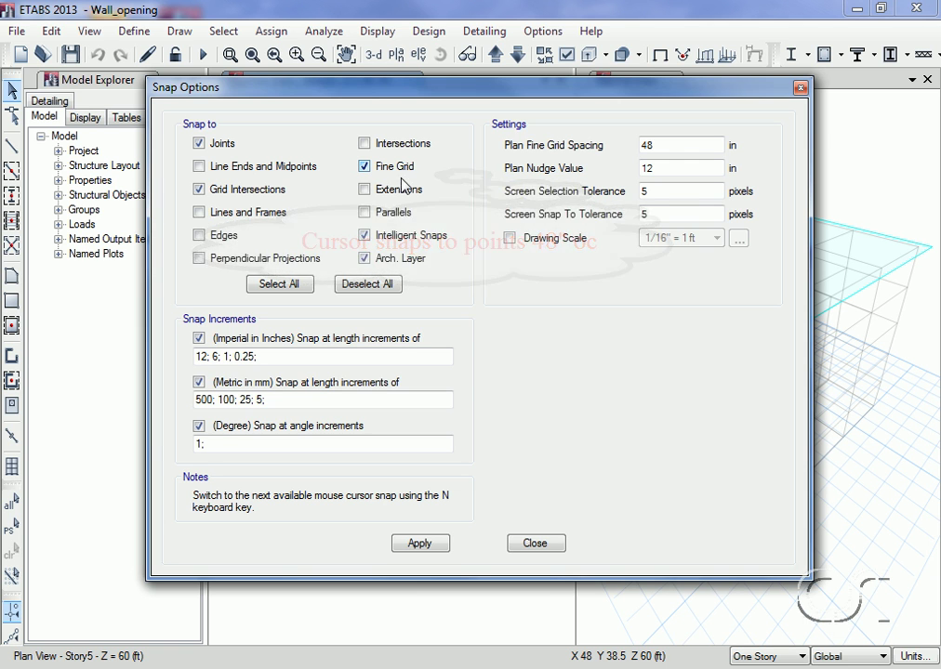
pyautogui.click(426, 547)
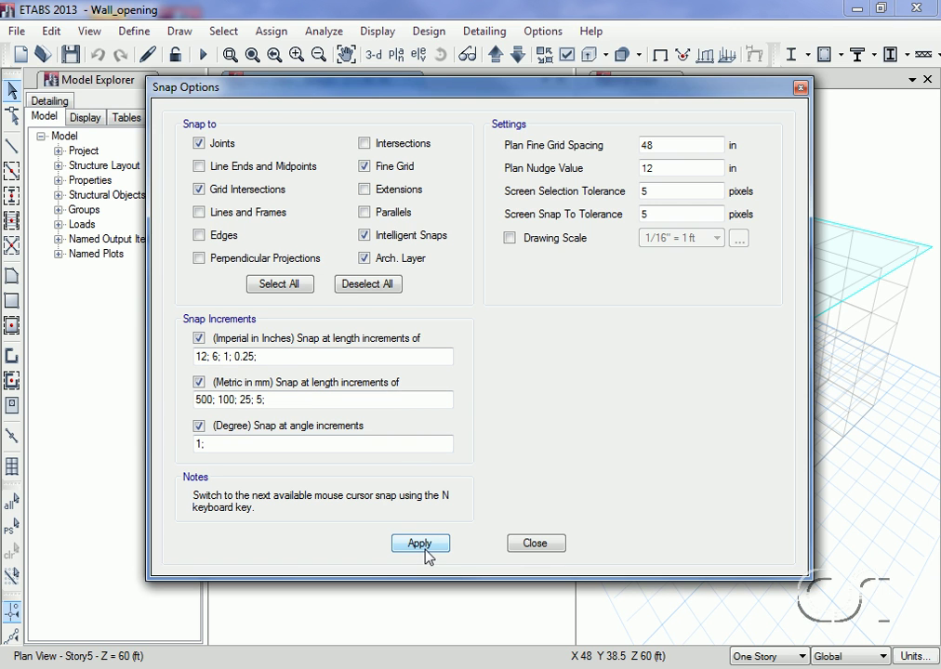
pyautogui.click(537, 548)
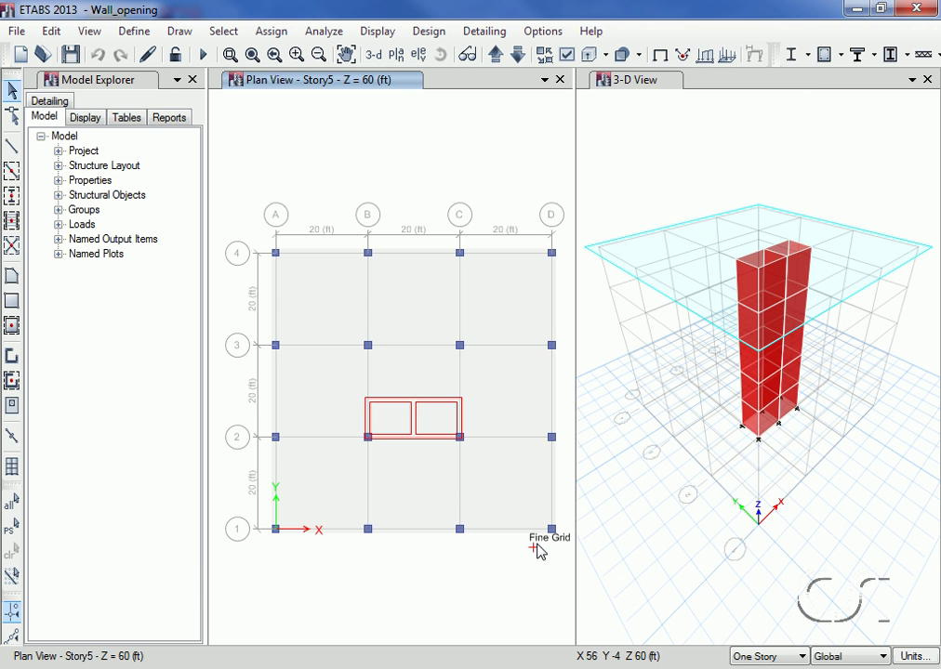
# - Draw four reference points along grid 2 between grids B and C, at X = 24, 28, 32 and 36 ft
pyautogui.click(177, 31)
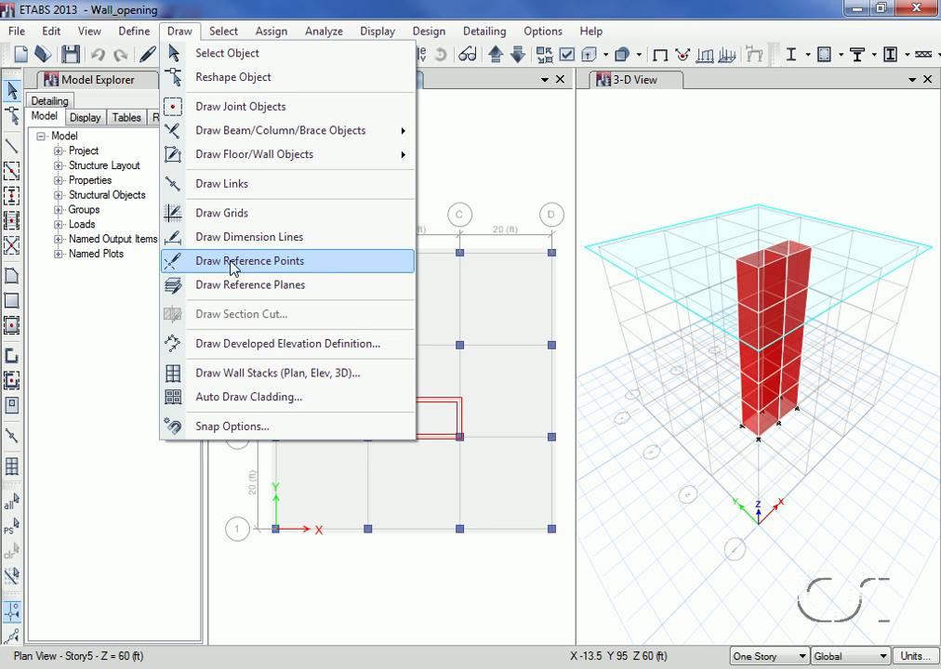
pyautogui.click(322, 262)
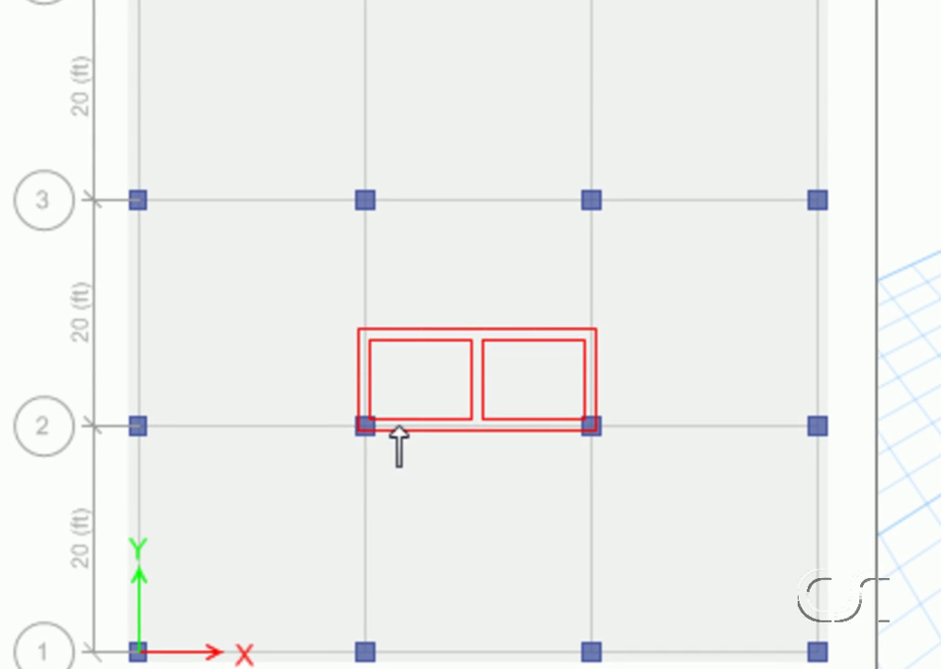
pyautogui.click(410, 426)
pyautogui.click(454, 425)
pyautogui.click(502, 426)
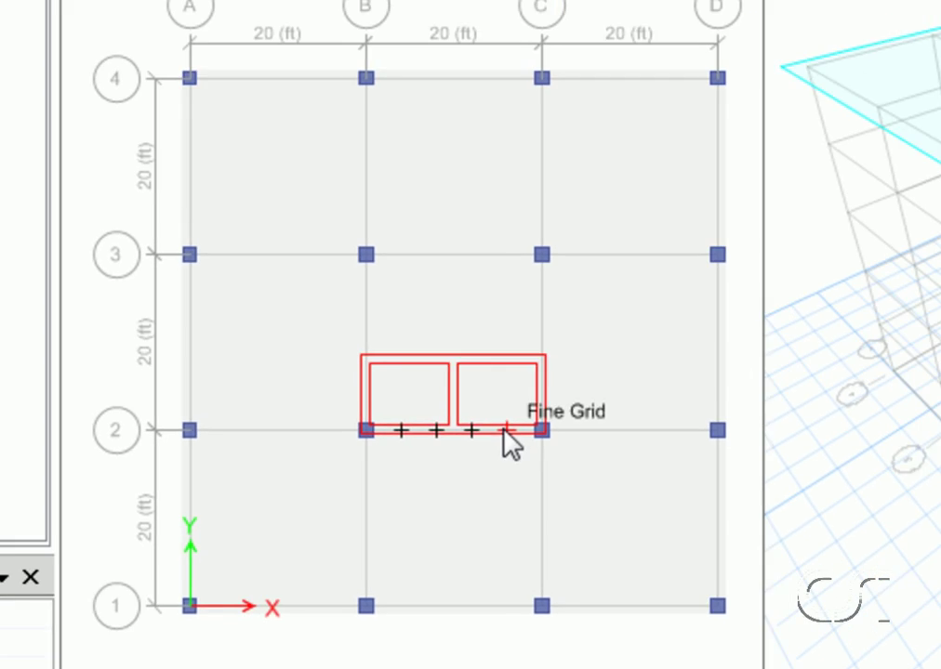
pyautogui.click(505, 430)
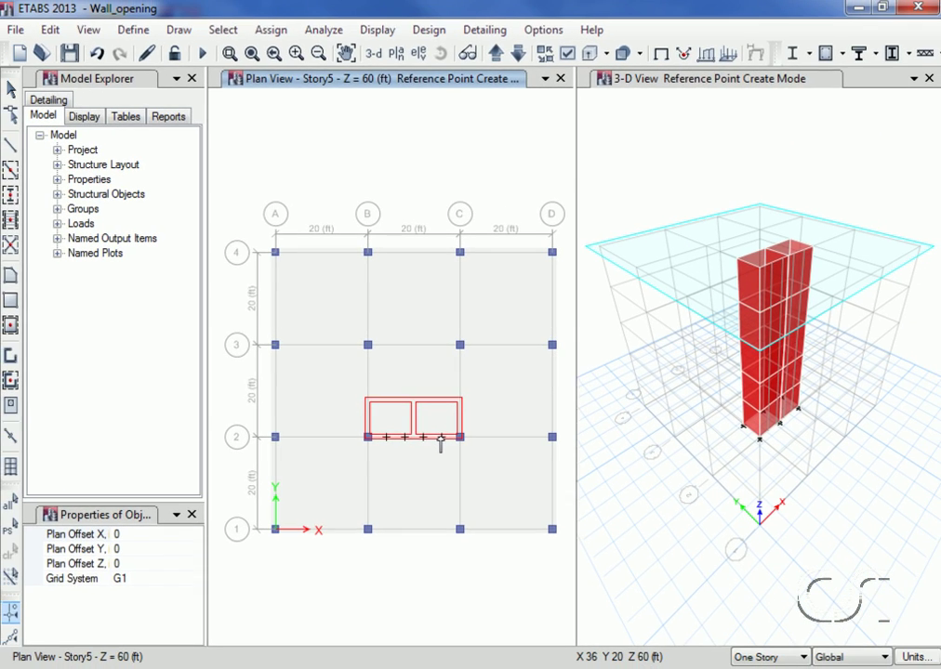
pyautogui.click(12, 90)
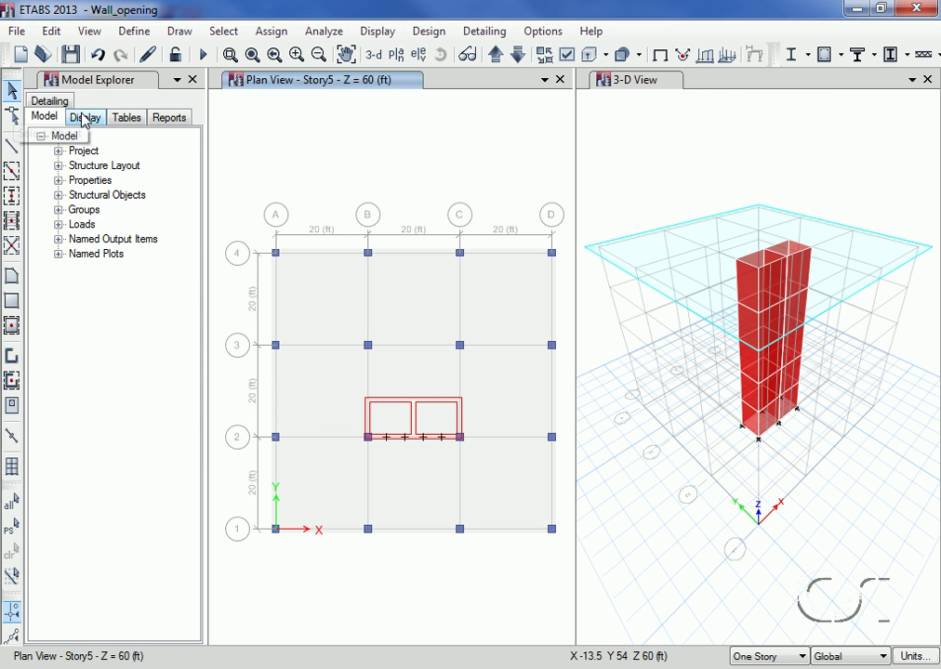
# - Show the elevation along grid line 2 in place of the plan view
pyautogui.click(417, 55)
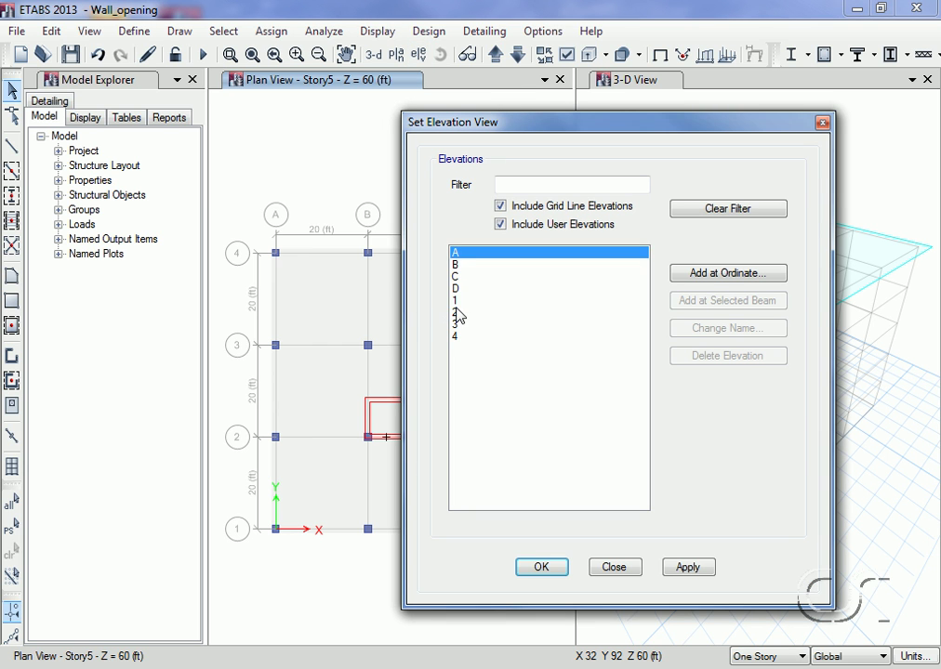
pyautogui.click(458, 314)
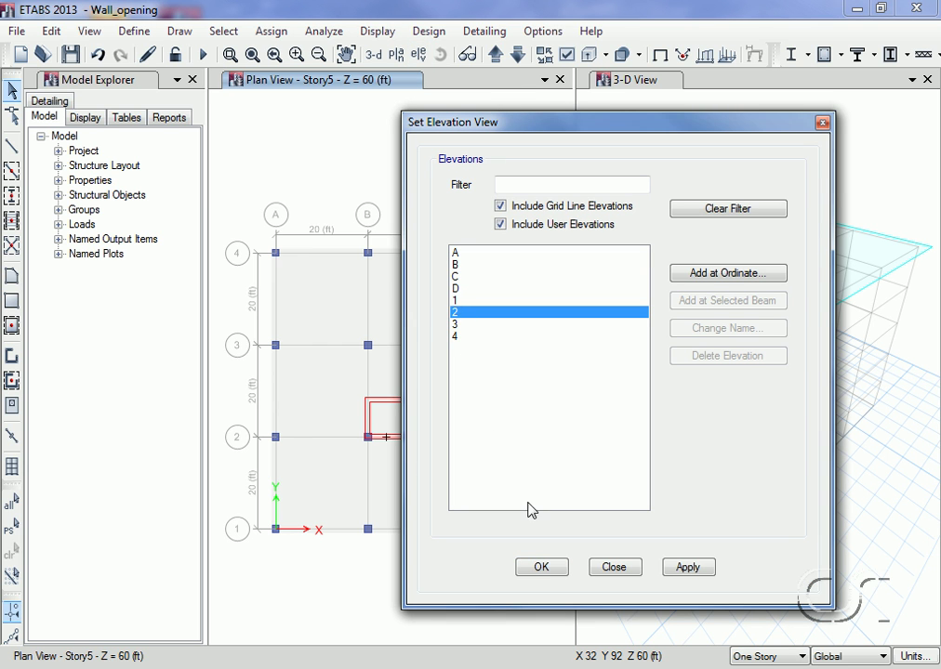
pyautogui.click(541, 569)
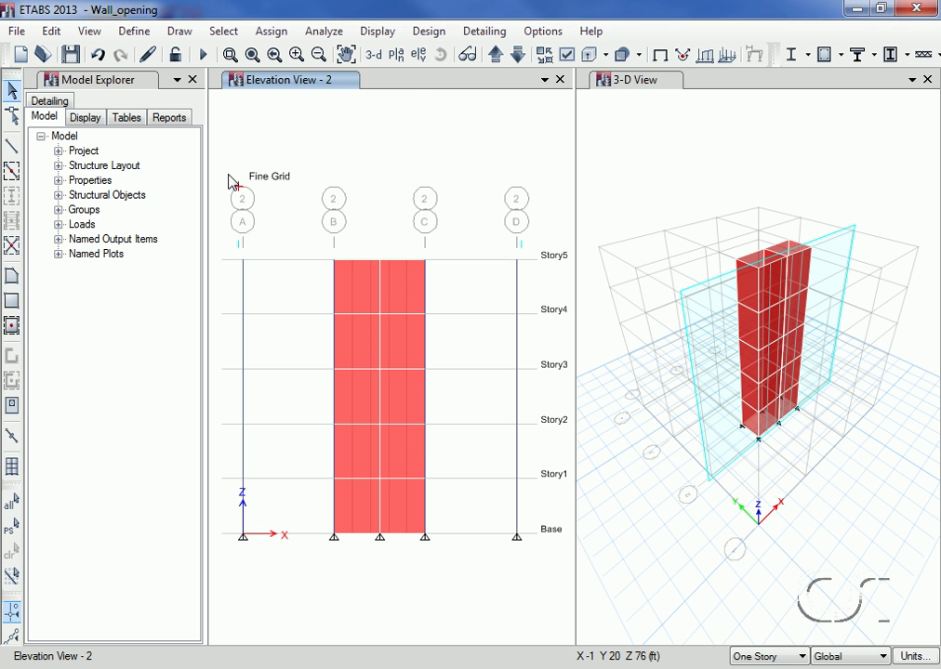
# - Draw reference planes with a vertical offset of 96 in above Base, Story1, Story2, Story3 and Story4
pyautogui.click(175, 33)
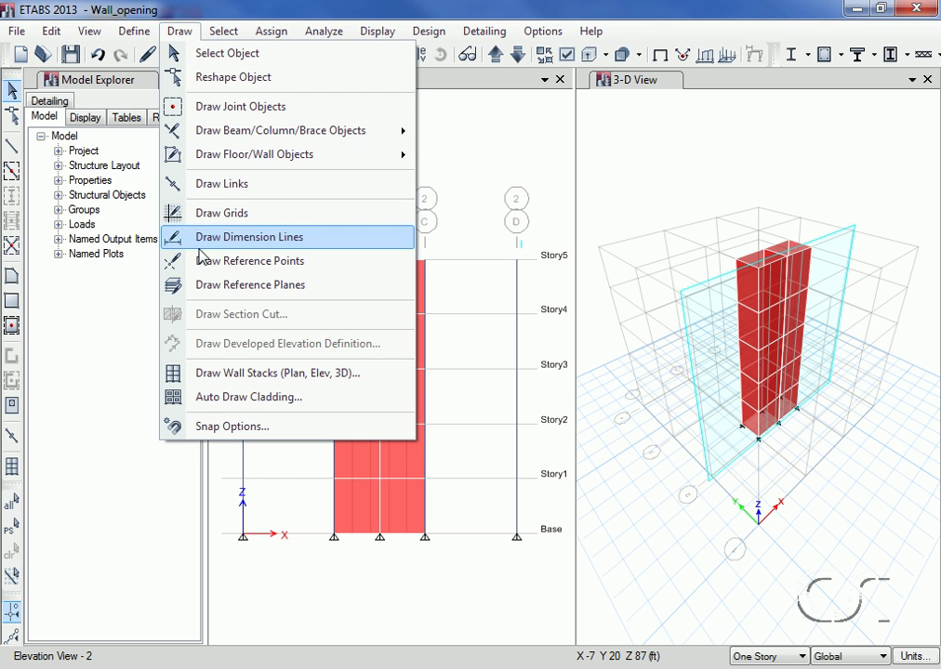
pyautogui.click(310, 287)
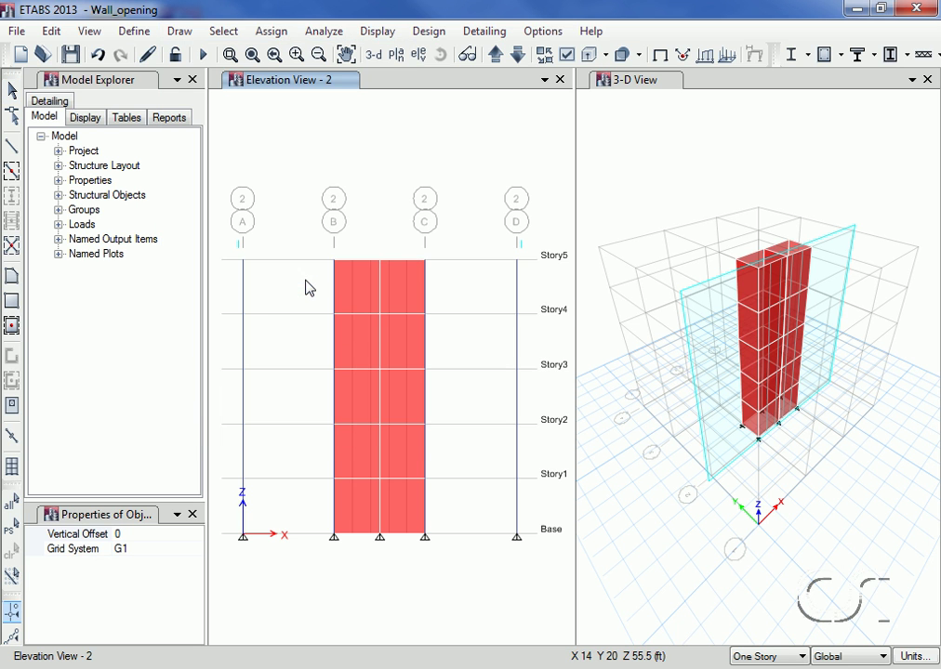
pyautogui.click(136, 532)
pyautogui.moveTo(136, 533); pyautogui.dragTo(113, 534)
pyautogui.write('9')
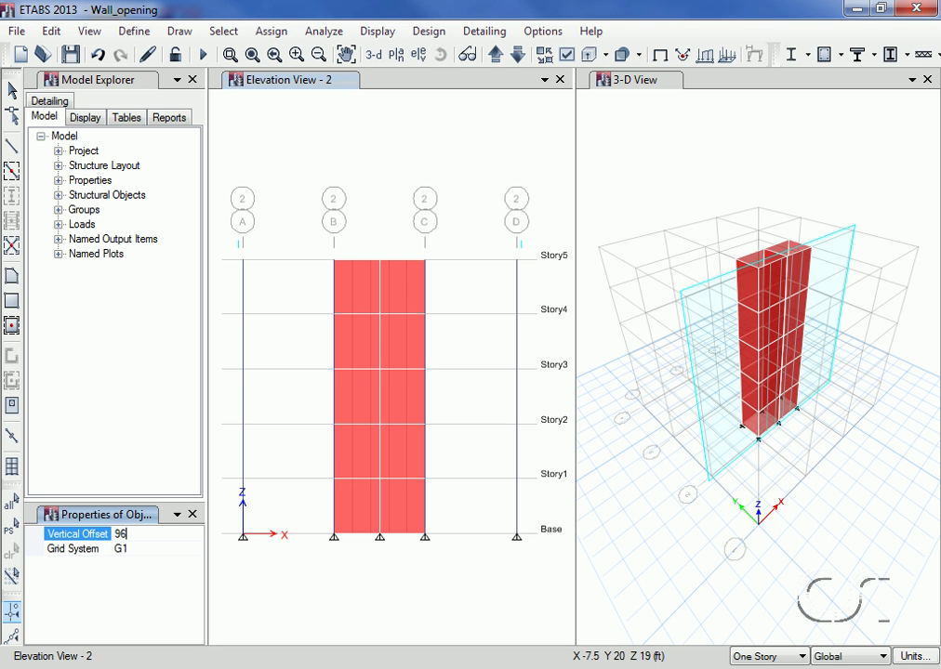
pyautogui.write('6')
pyautogui.press('Return')
pyautogui.click(517, 538)
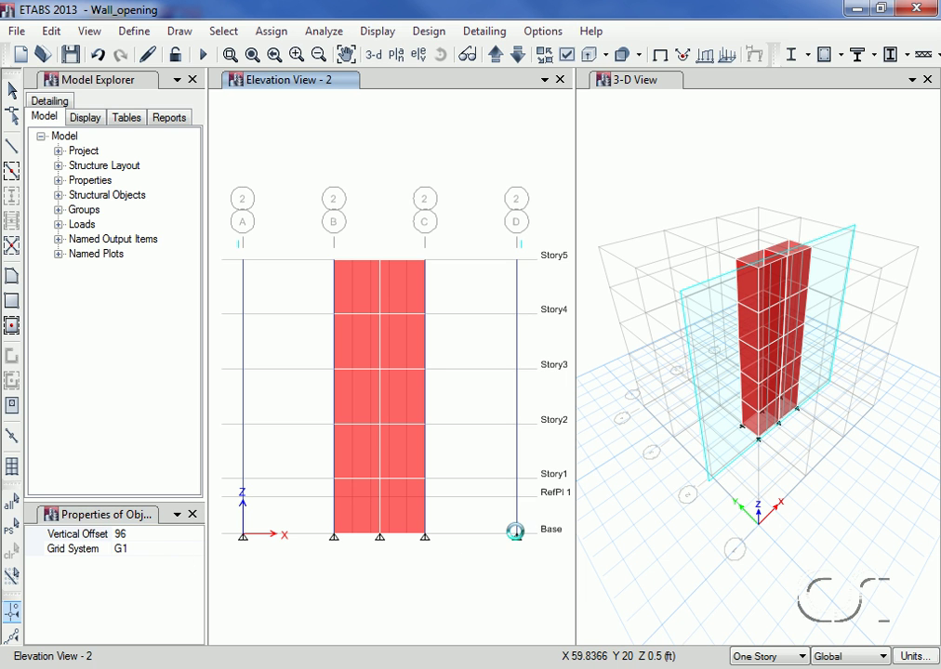
pyautogui.click(517, 477)
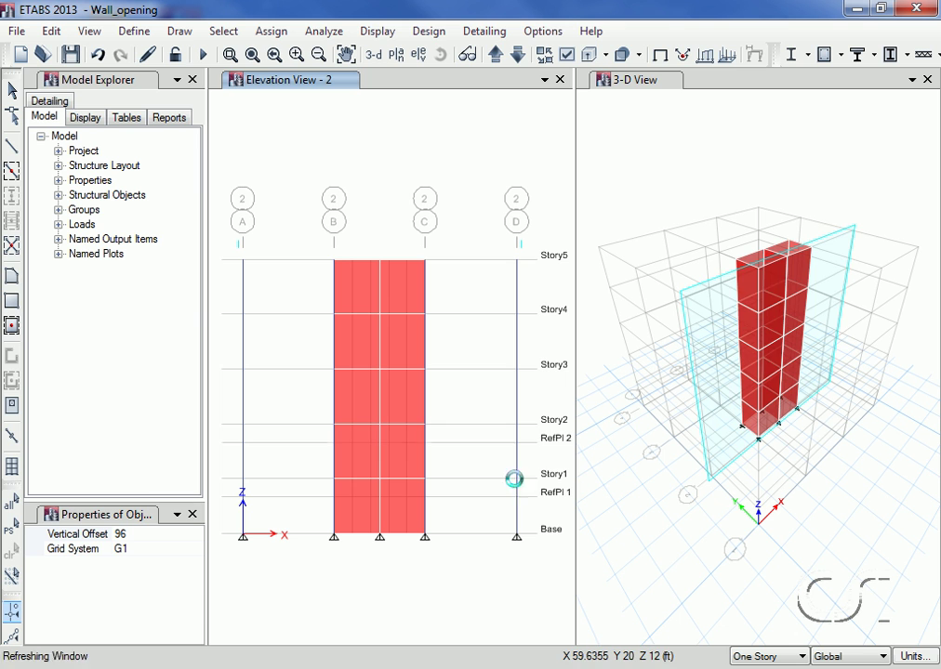
pyautogui.click(518, 425)
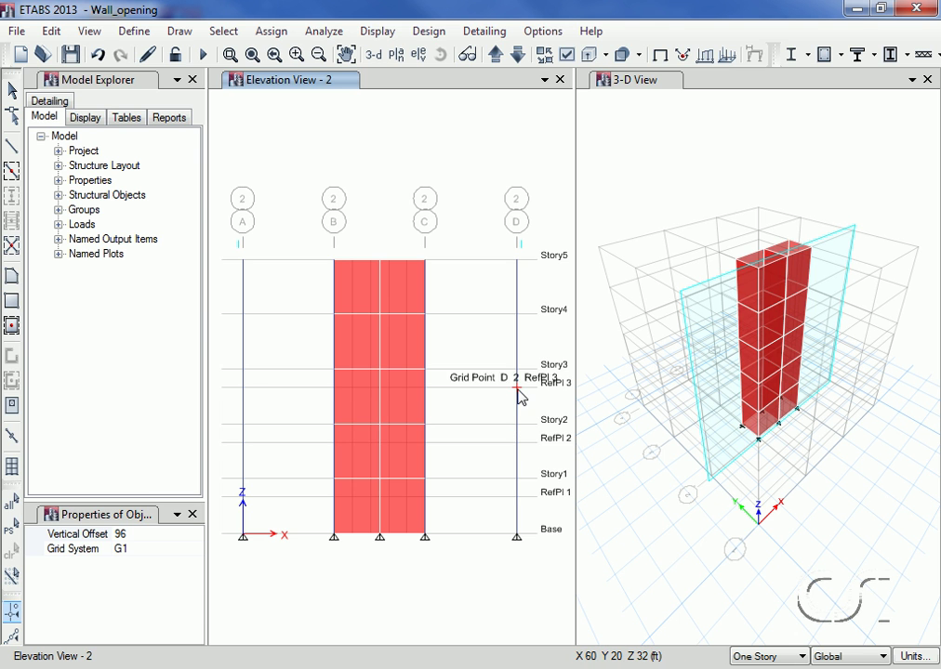
pyautogui.click(518, 375)
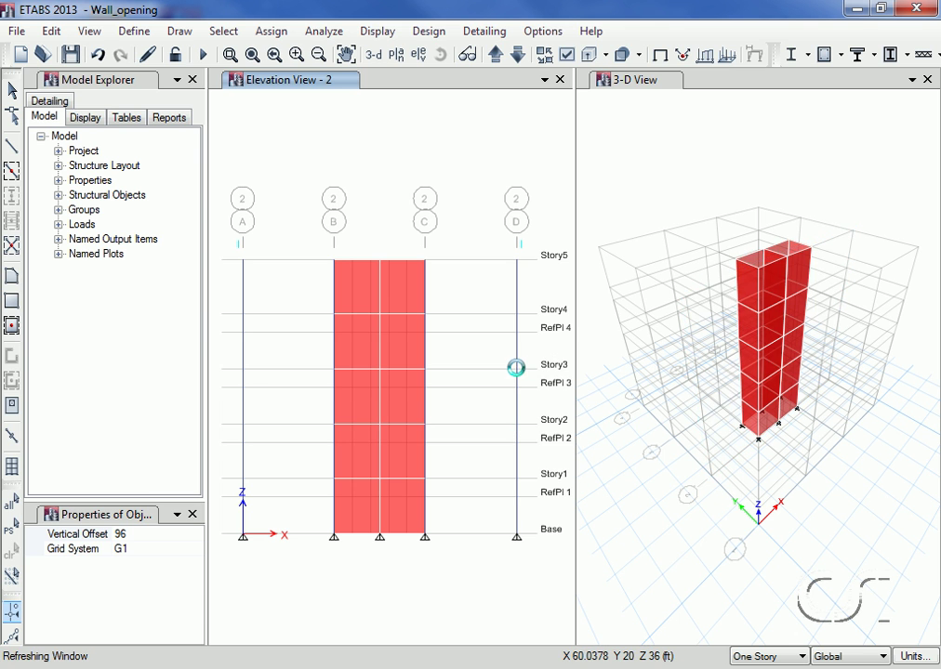
pyautogui.click(518, 319)
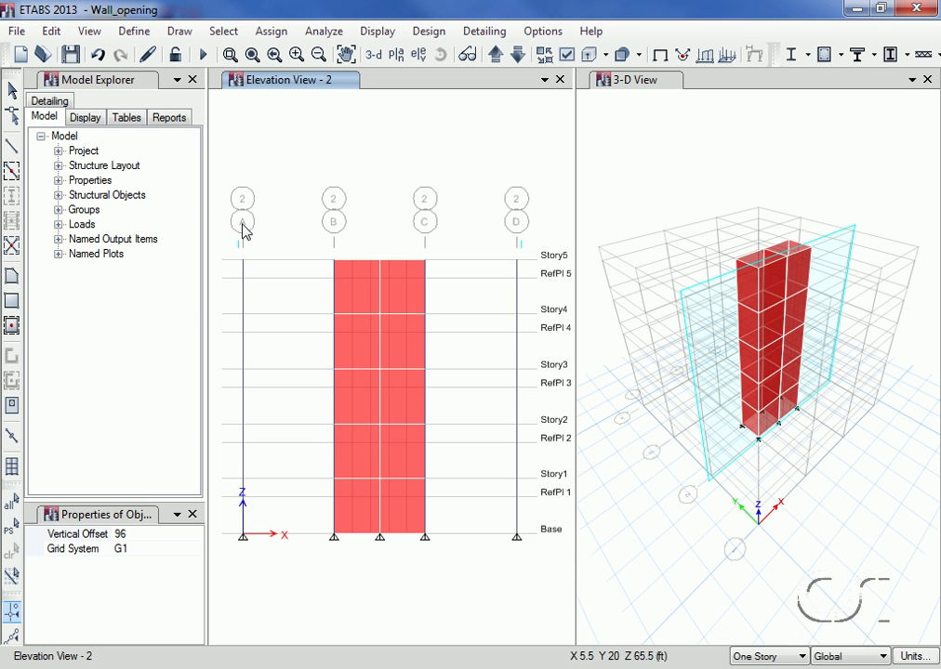
pyautogui.click(13, 91)
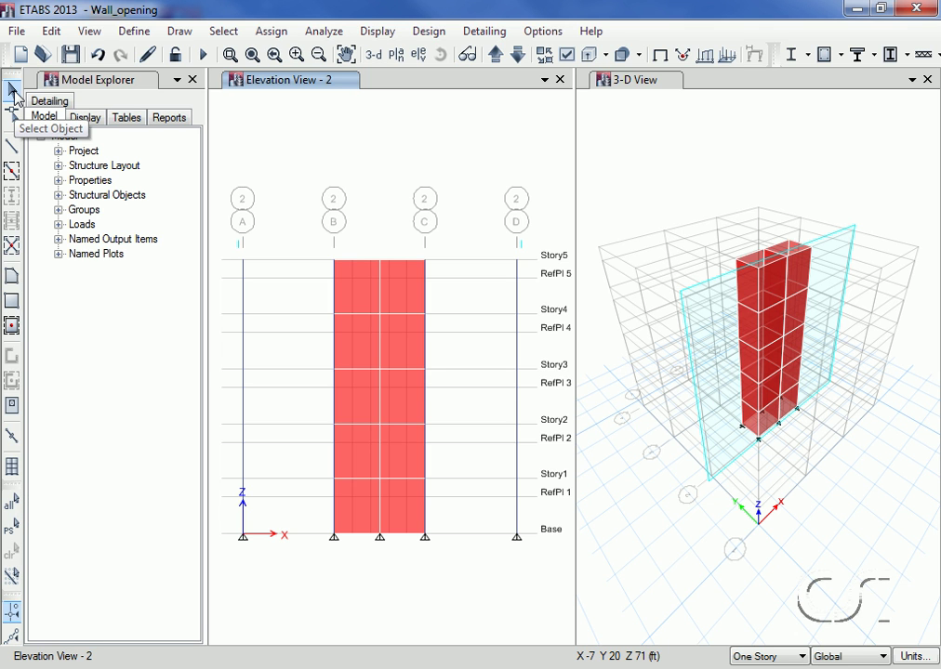
# - Review the reference point and reference plane coordinates in the G1 grid system data without changing anything
pyautogui.click(52, 33)
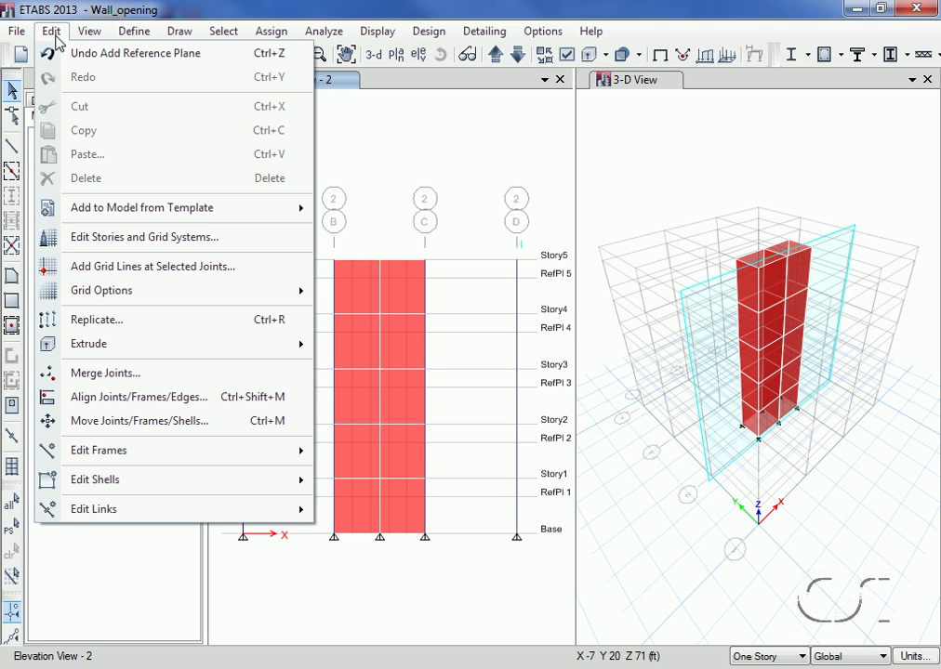
pyautogui.click(224, 240)
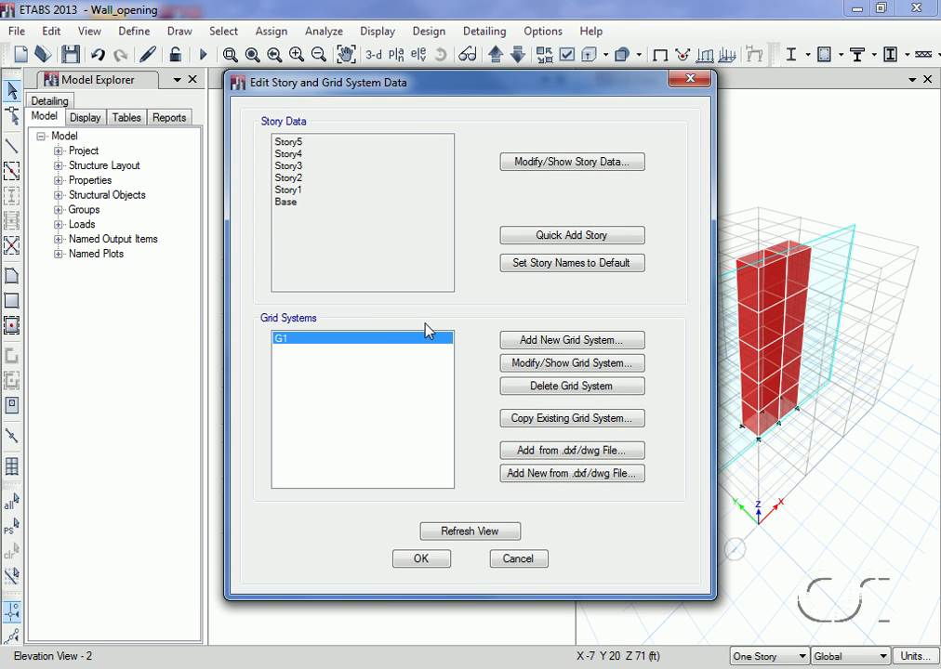
pyautogui.click(549, 365)
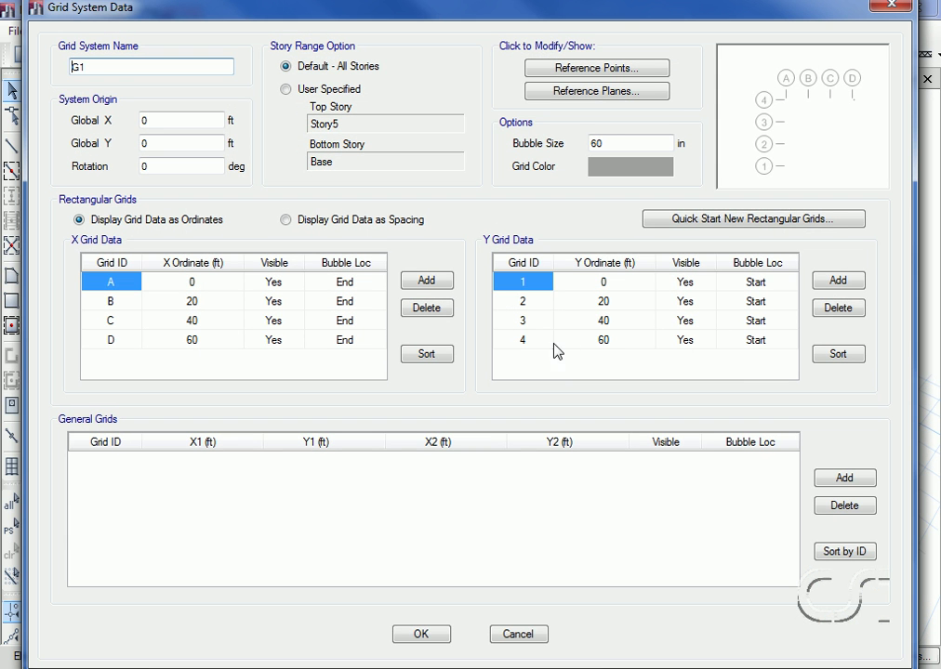
pyautogui.click(607, 70)
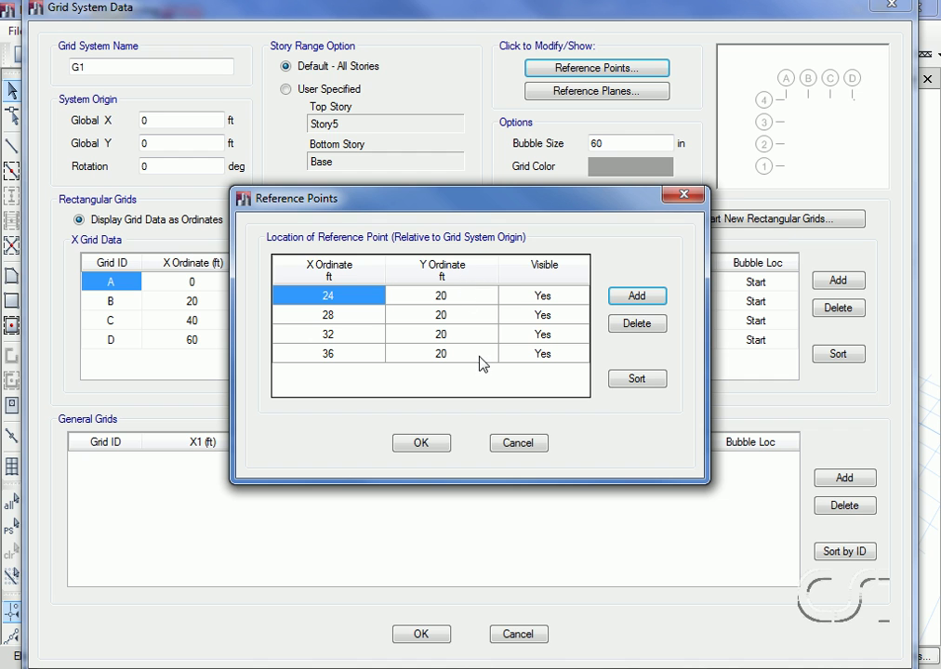
pyautogui.click(525, 444)
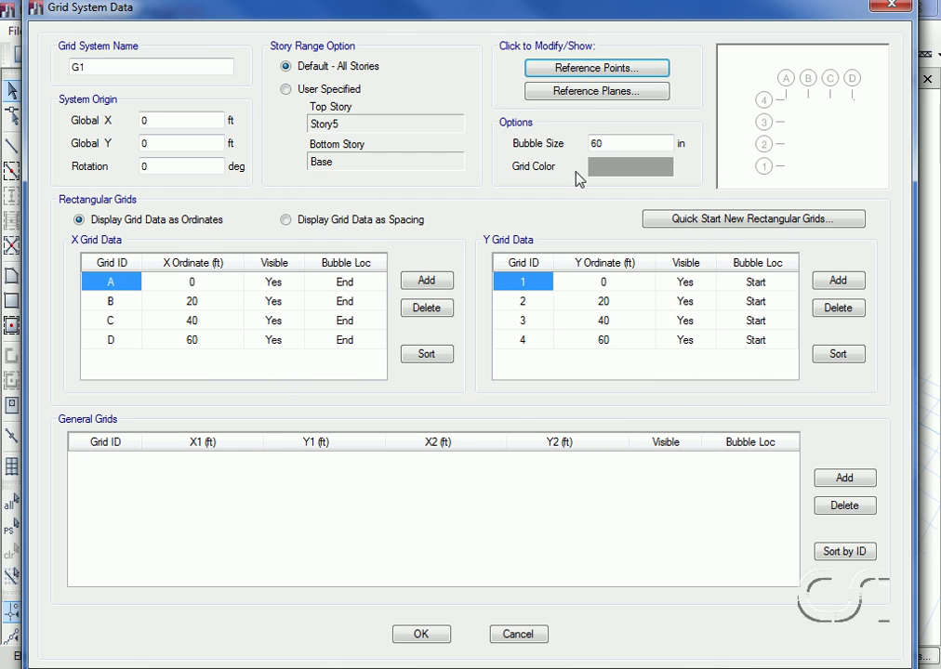
pyautogui.click(587, 92)
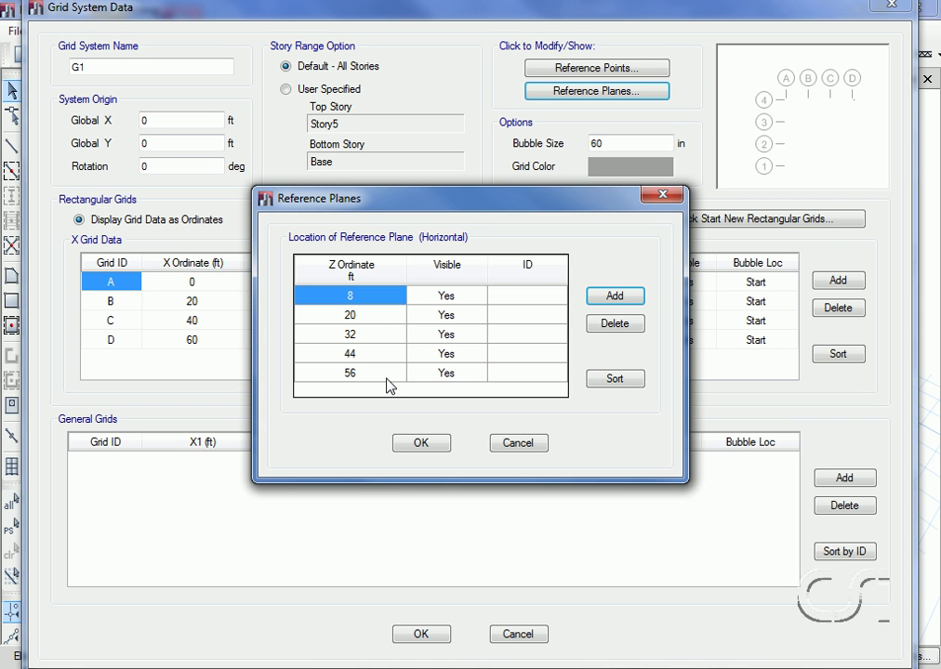
pyautogui.click(520, 448)
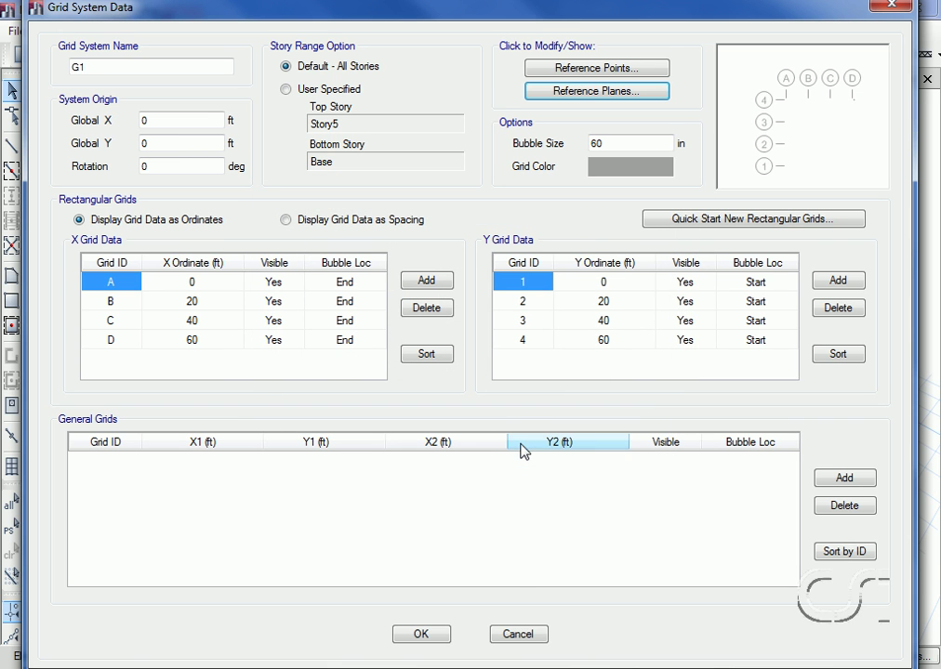
pyautogui.click(518, 634)
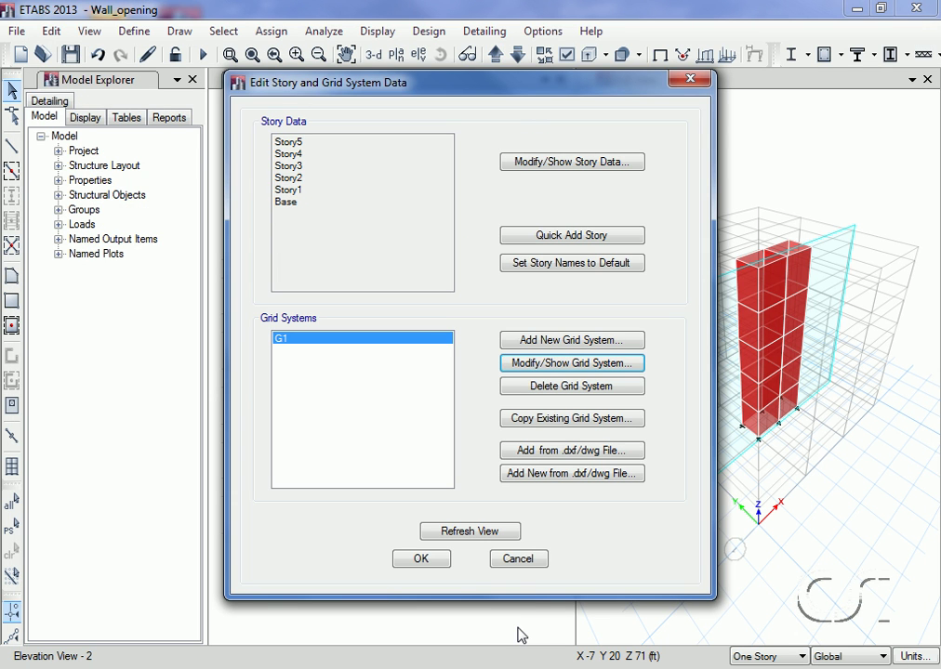
pyautogui.click(519, 561)
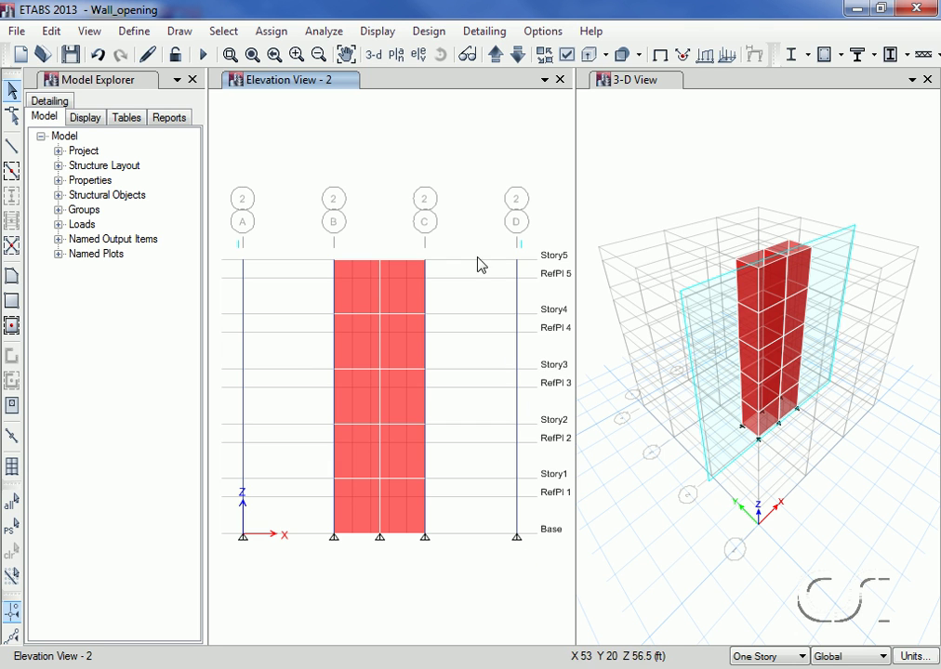
# - Divide all wall panels on grid 2 between grids B and C at their intersections with visible grids
pyautogui.moveTo(460, 233); pyautogui.dragTo(326, 556)
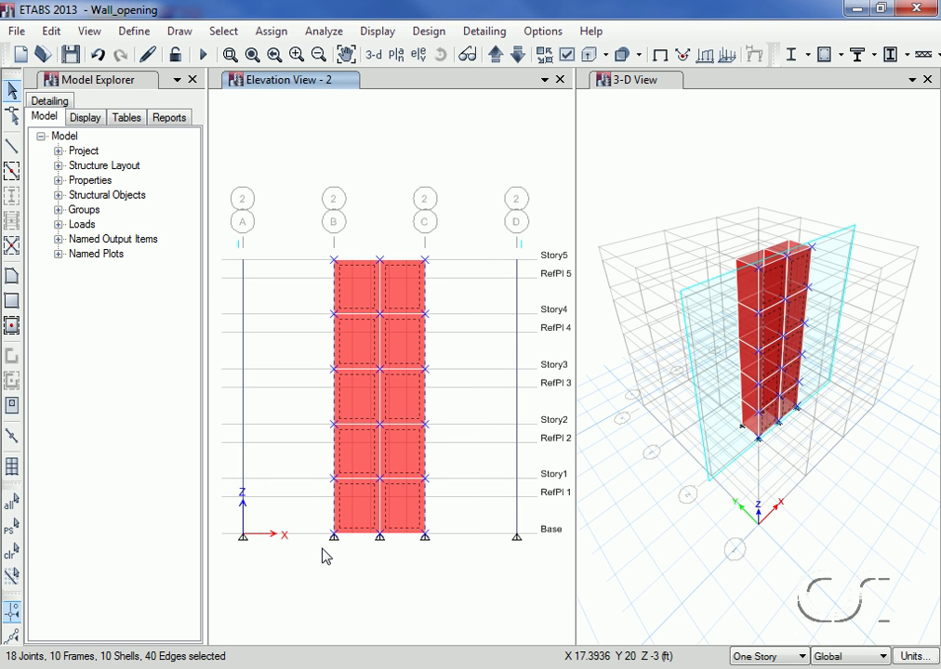
pyautogui.click(51, 32)
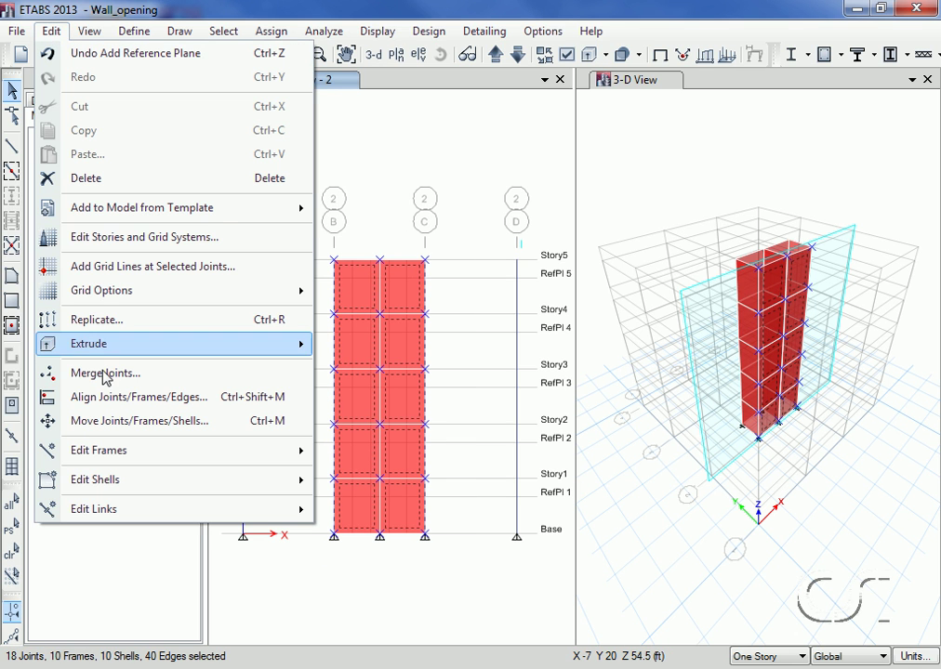
pyautogui.moveTo(116, 481)
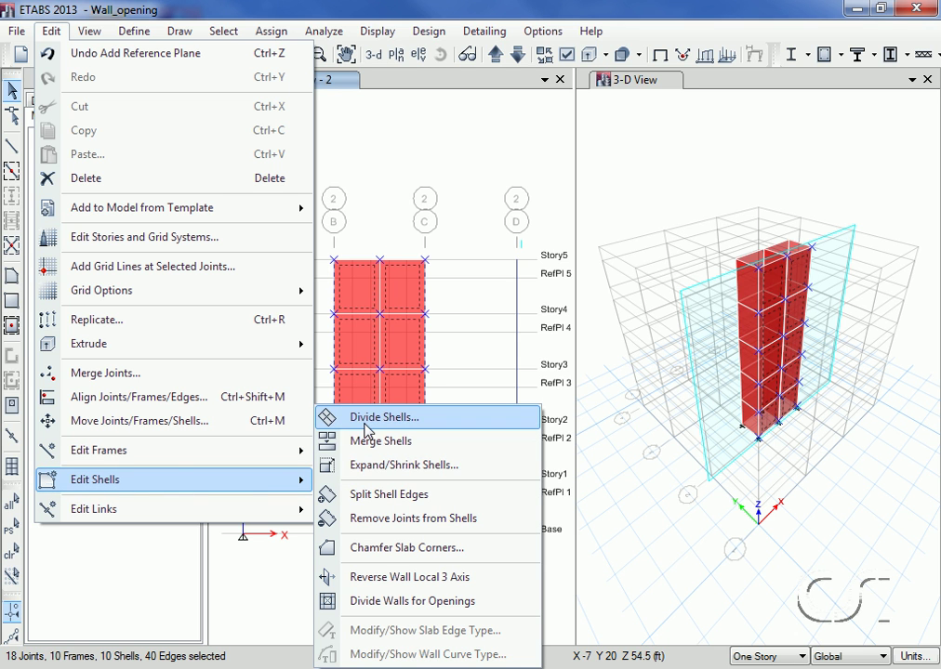
pyautogui.click(383, 417)
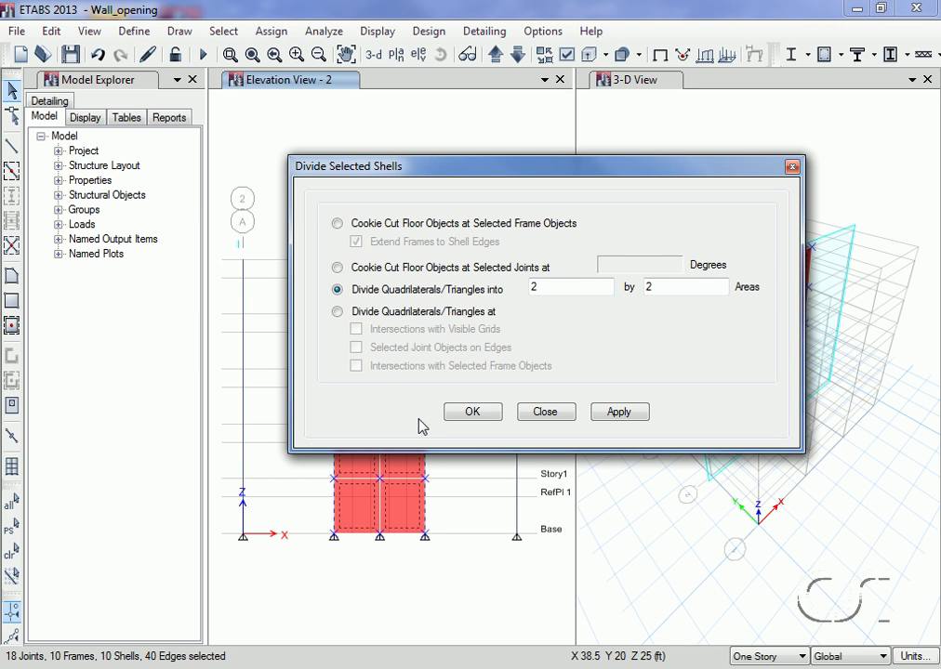
pyautogui.click(337, 311)
pyautogui.click(355, 330)
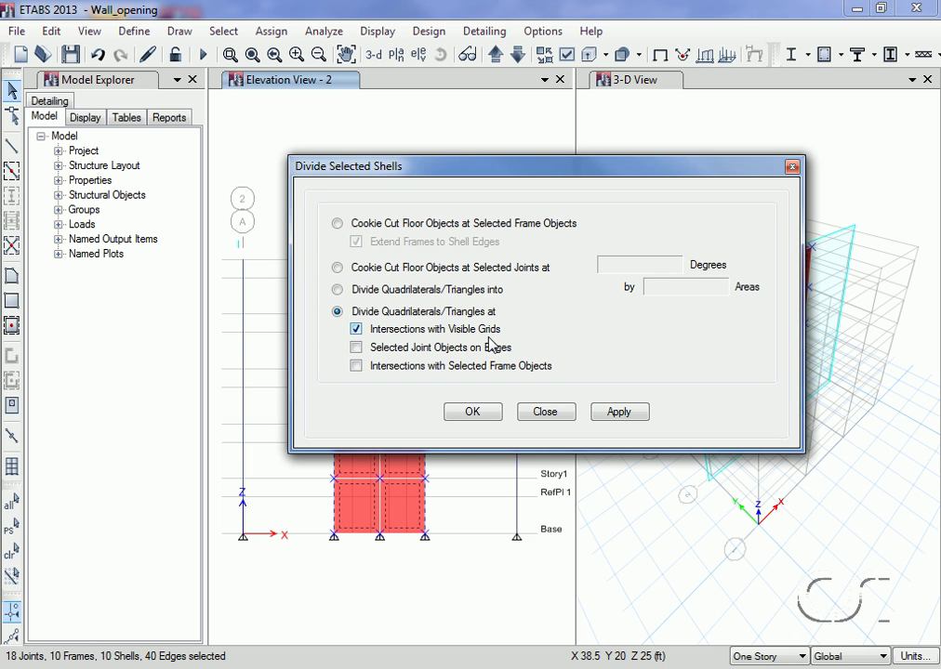
pyautogui.moveTo(547, 181); pyautogui.dragTo(653, 95)
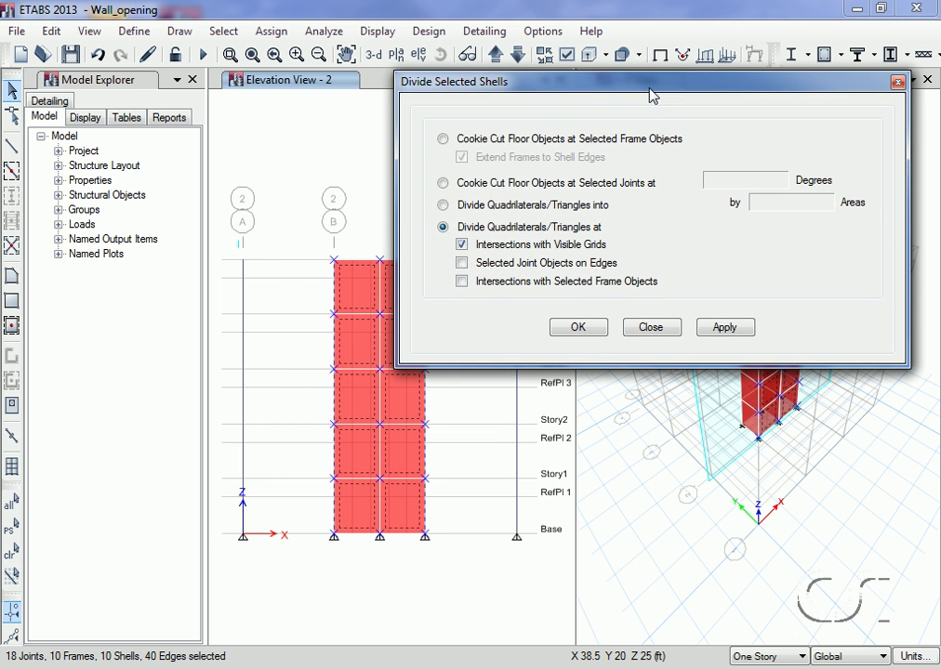
pyautogui.click(725, 328)
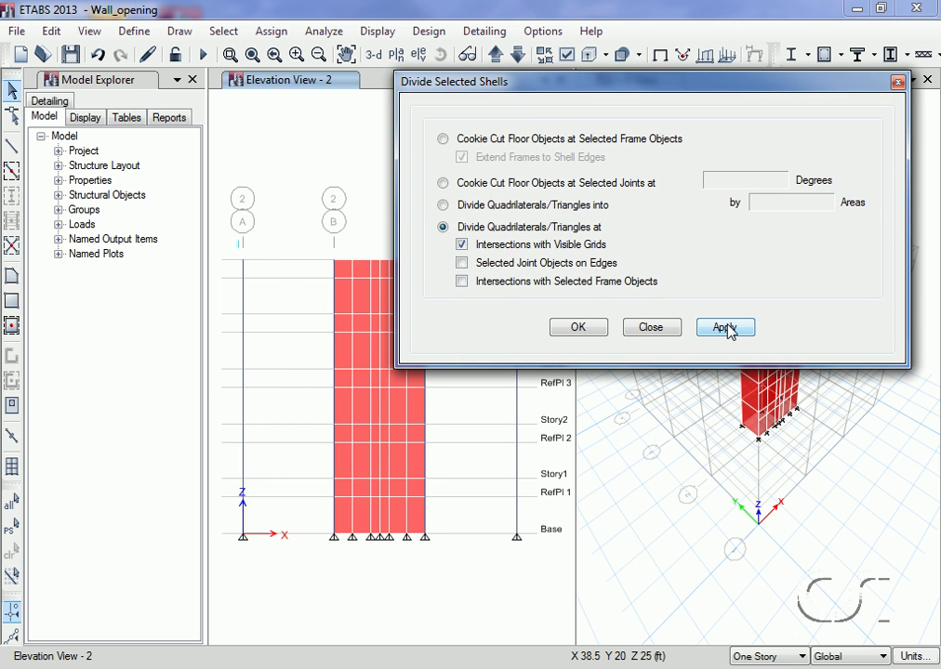
pyautogui.click(652, 327)
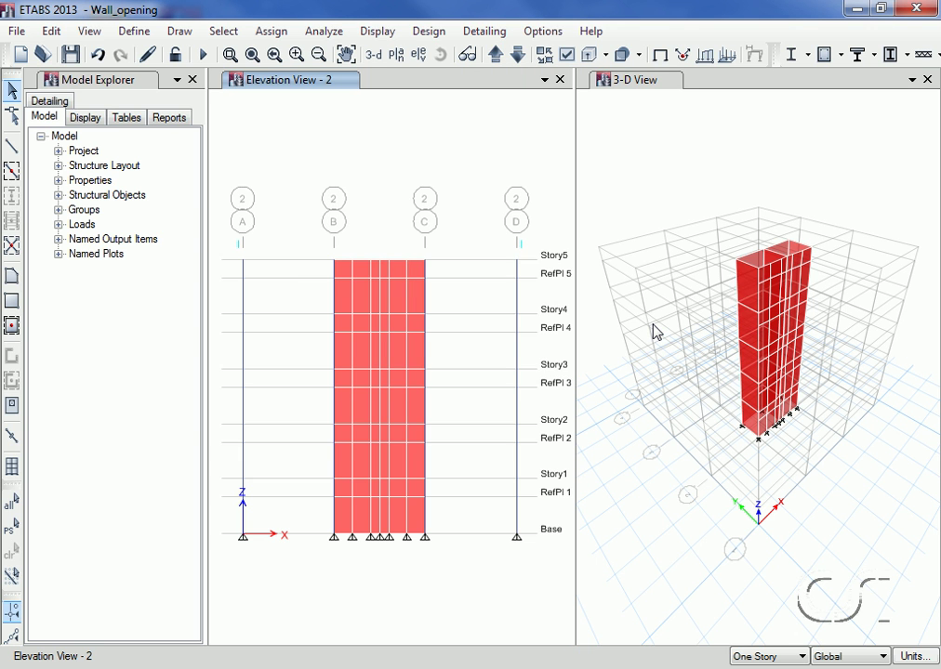
# - Delete the ten wall panels at X = 24 to 28 ft and 32 to 36 ft, between each story level and the reference plane above
pyautogui.click(366, 301)
pyautogui.click(398, 301)
pyautogui.click(365, 353)
pyautogui.click(398, 353)
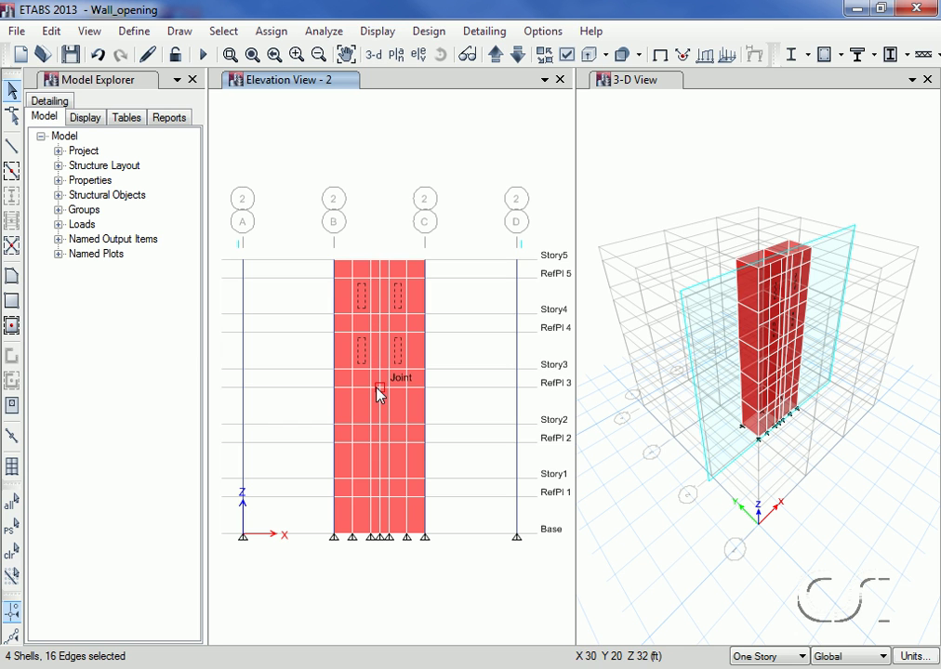
pyautogui.click(361, 408)
pyautogui.click(400, 417)
pyautogui.click(363, 465)
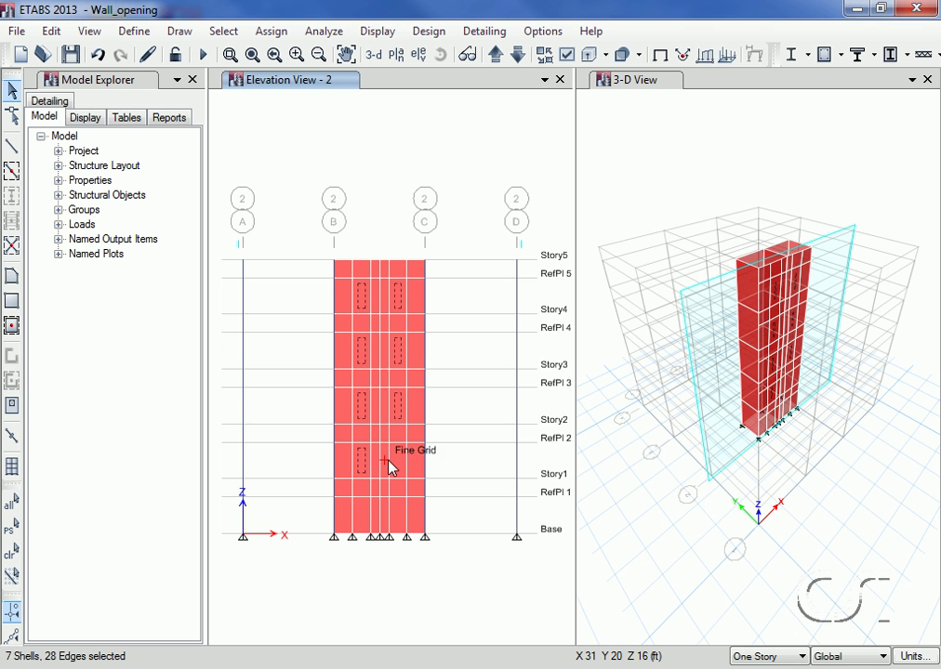
pyautogui.click(404, 462)
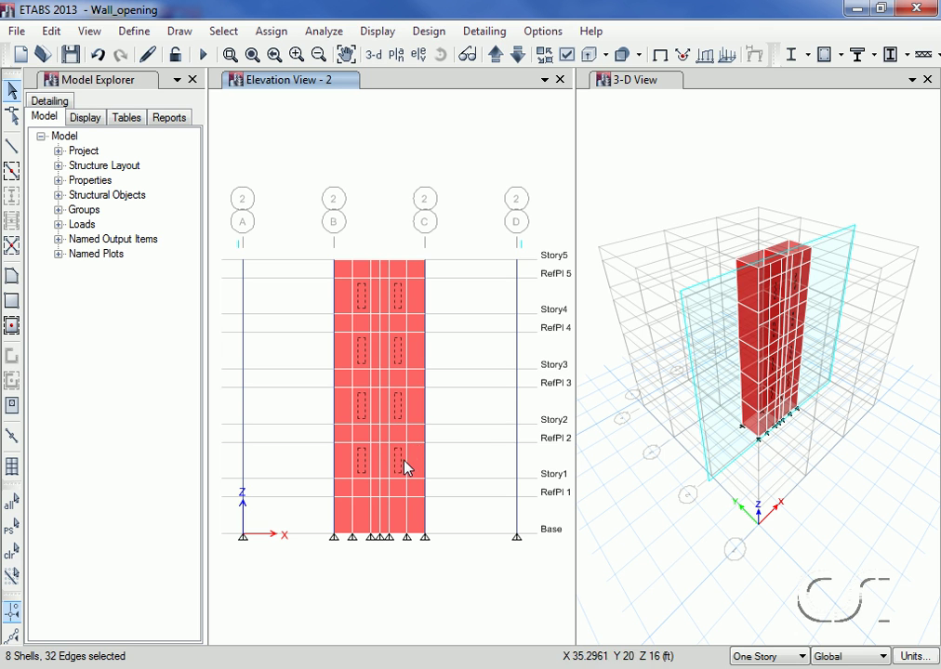
pyautogui.click(364, 511)
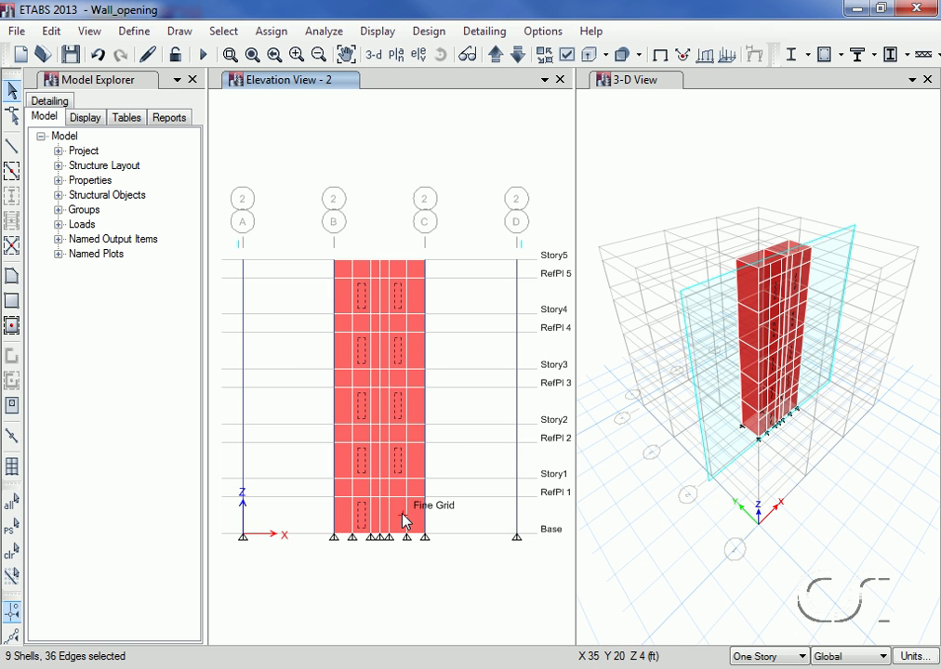
pyautogui.click(402, 519)
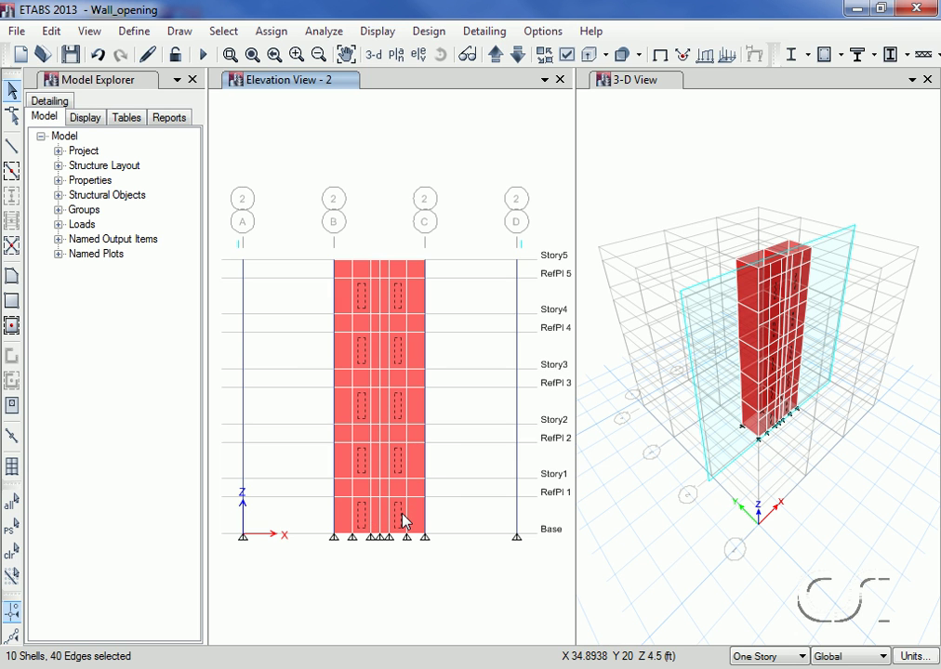
pyautogui.click(54, 32)
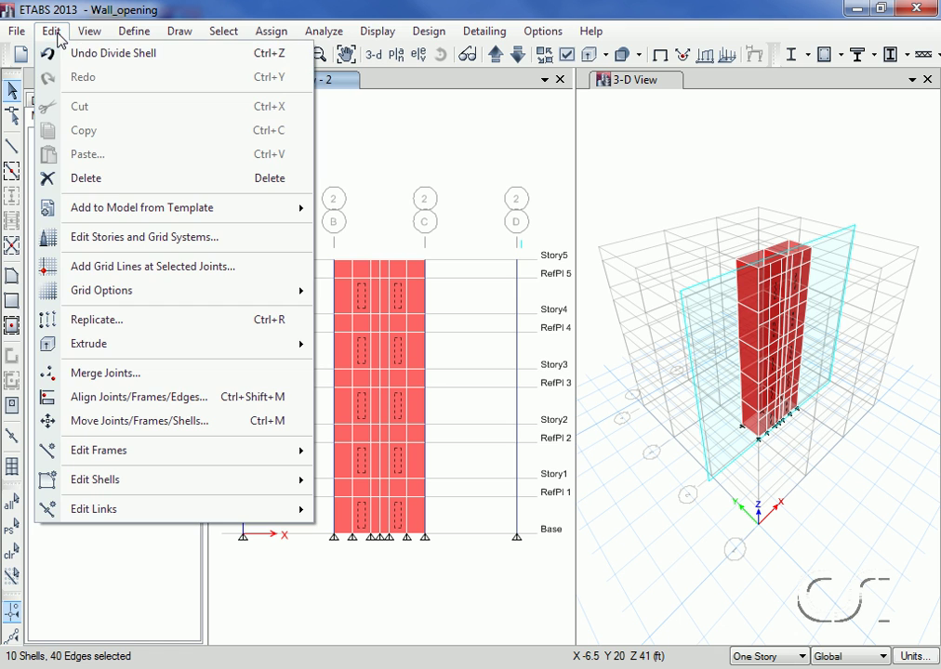
pyautogui.click(106, 184)
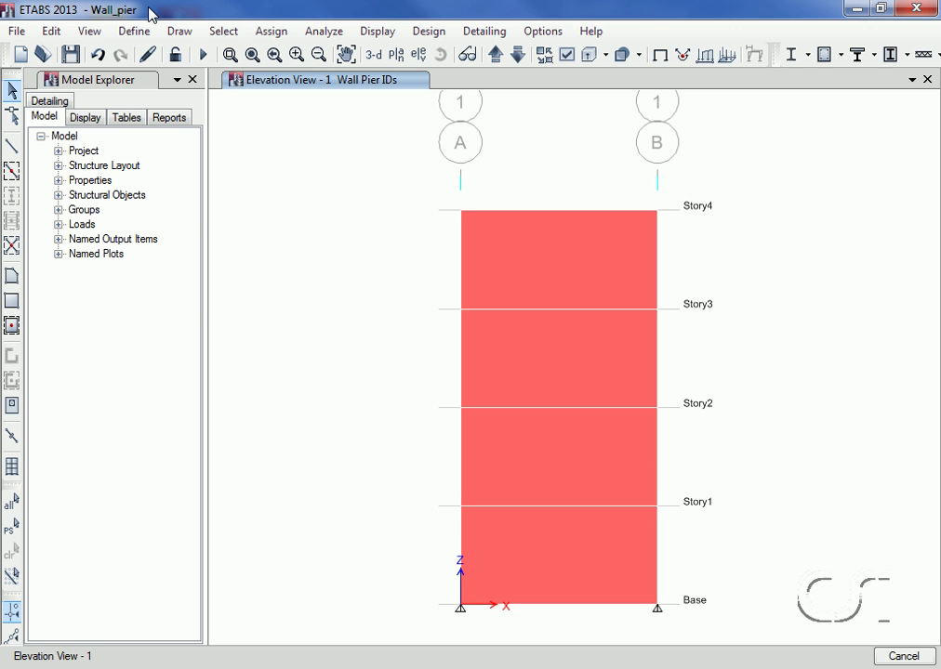
# - Check the pier and spandrel assignments of the Story3 wall panel in the Wall_pier model without changing anything
pyautogui.rightClick(531, 342)
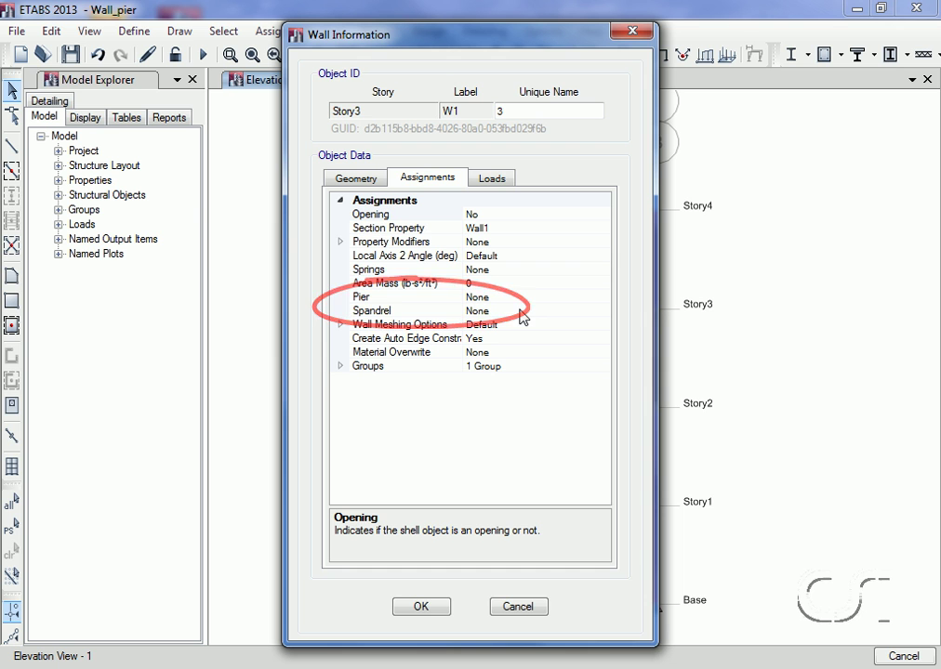
pyautogui.click(518, 608)
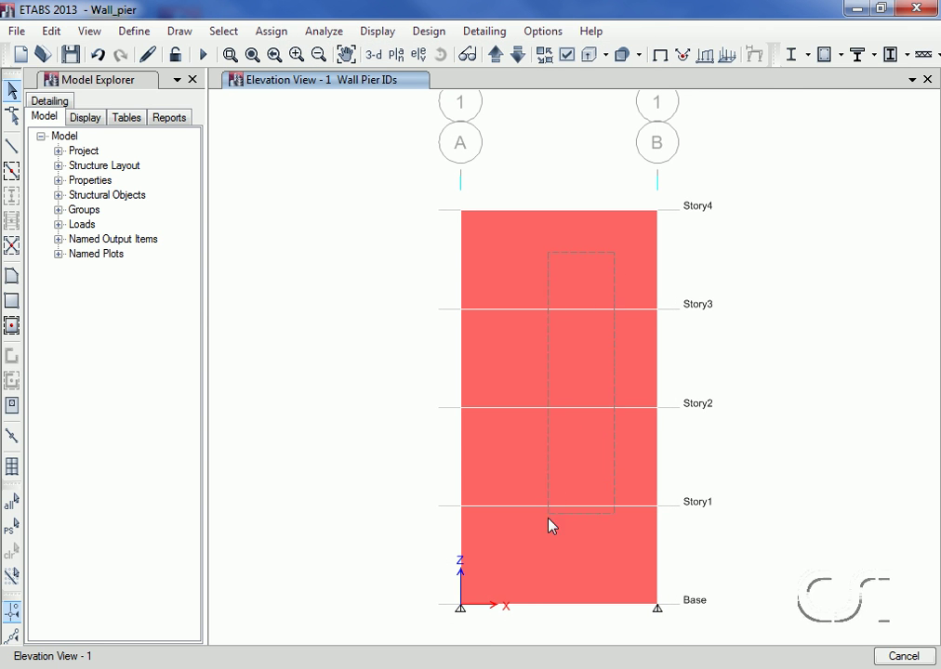
# - Add a new pier label P2 and assign it to all four wall panels between grids A and B
pyautogui.moveTo(542, 552); pyautogui.dragTo(542, 551)
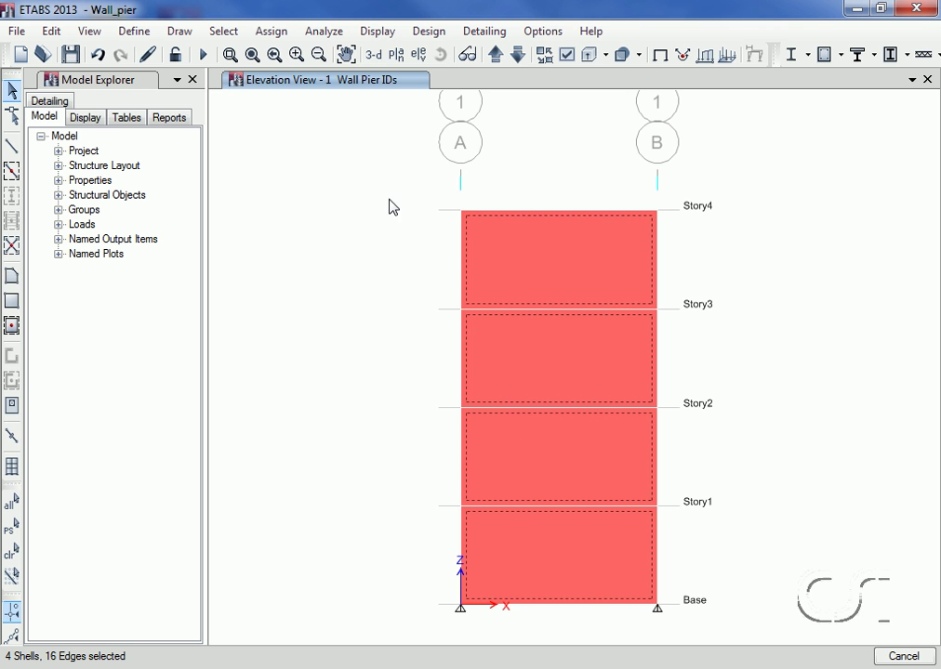
pyautogui.click(275, 32)
pyautogui.moveTo(294, 104)
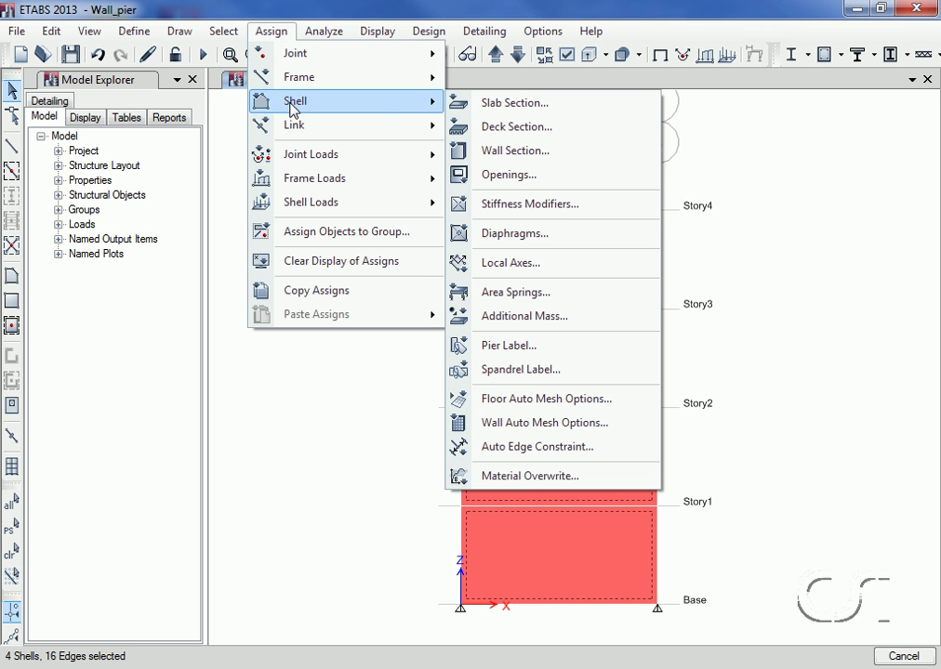
pyautogui.click(583, 359)
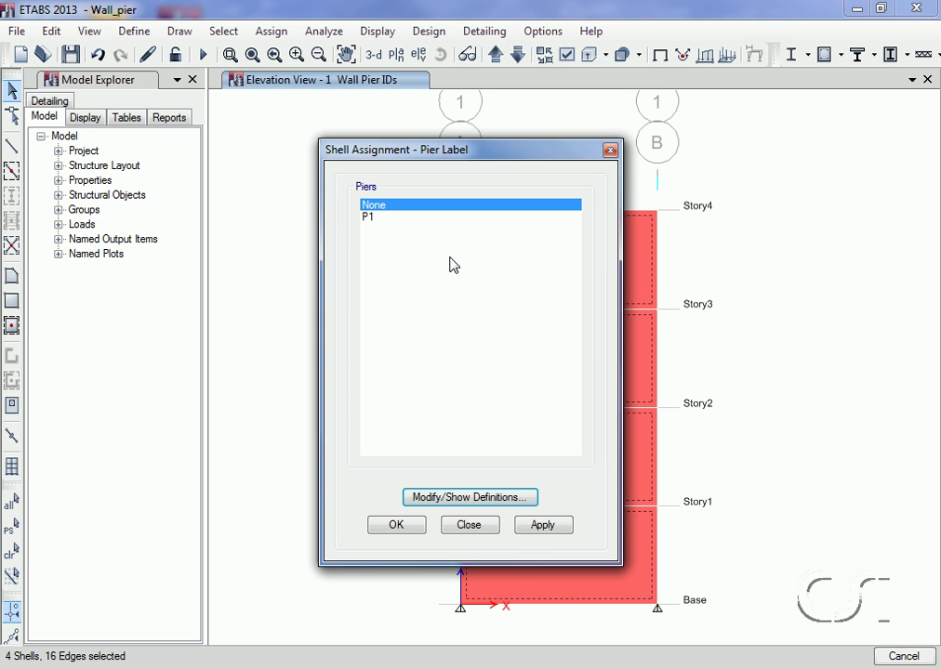
pyautogui.click(456, 496)
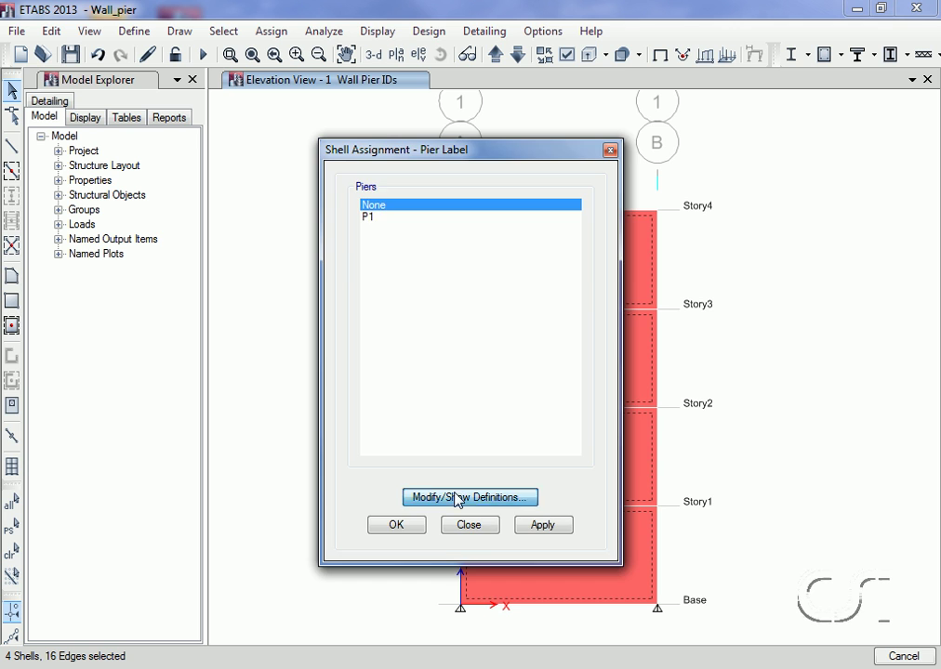
pyautogui.moveTo(370, 264); pyautogui.dragTo(332, 269)
pyautogui.write('P2')
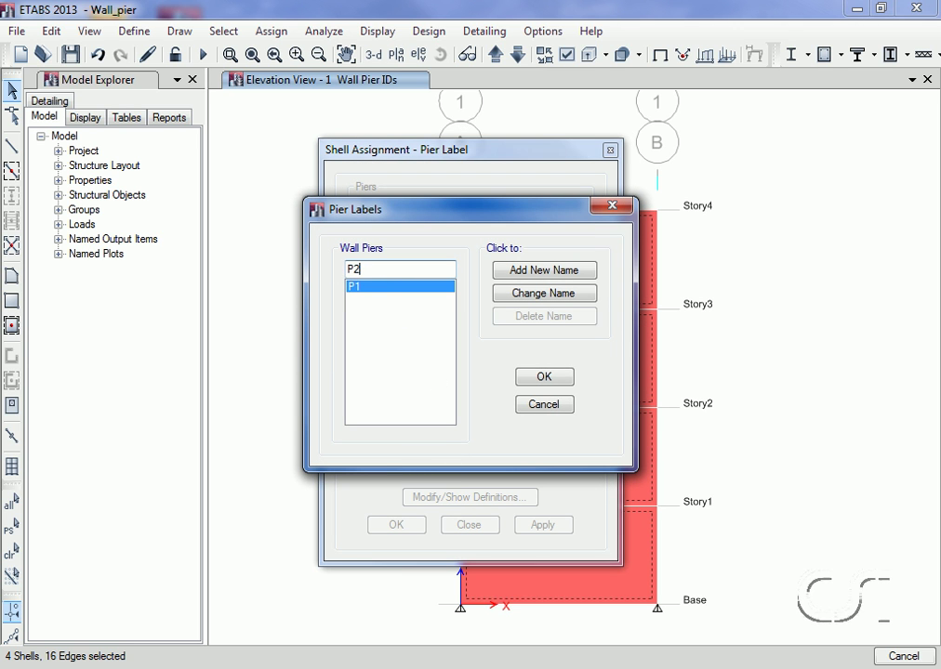
pyautogui.click(535, 271)
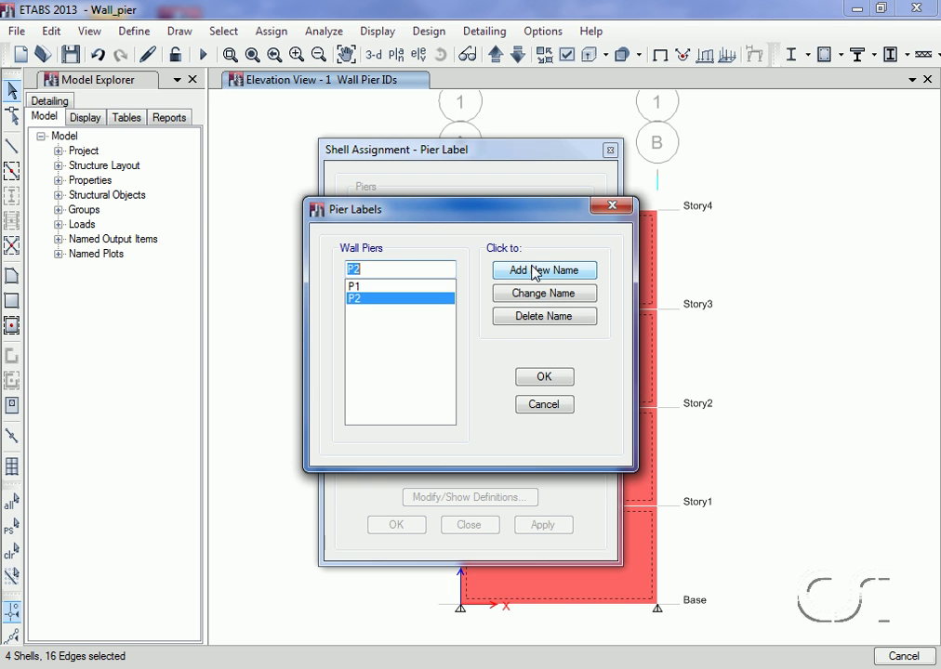
pyautogui.click(543, 376)
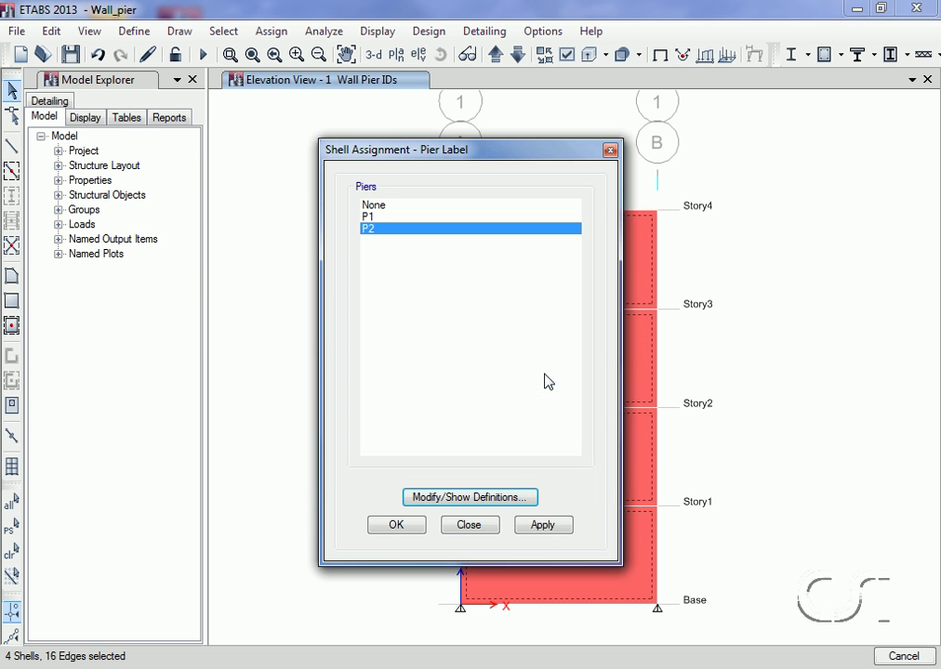
pyautogui.click(545, 528)
pyautogui.click(481, 535)
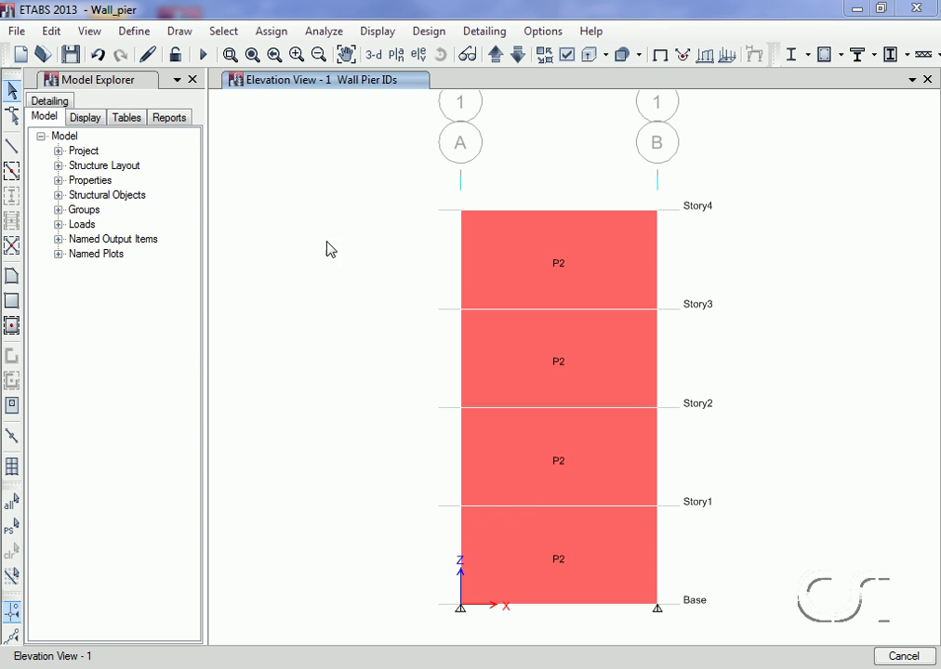
# - Run the analysis and display the Moment 3-3 diagram for load case EQ with piers included
pyautogui.click(206, 58)
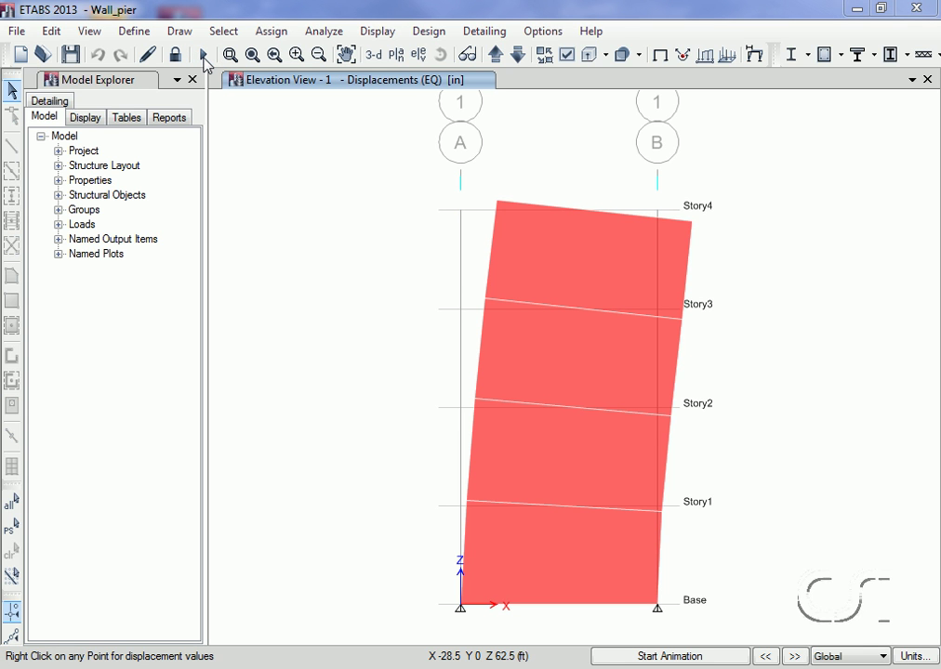
pyautogui.click(378, 32)
pyautogui.moveTo(399, 141)
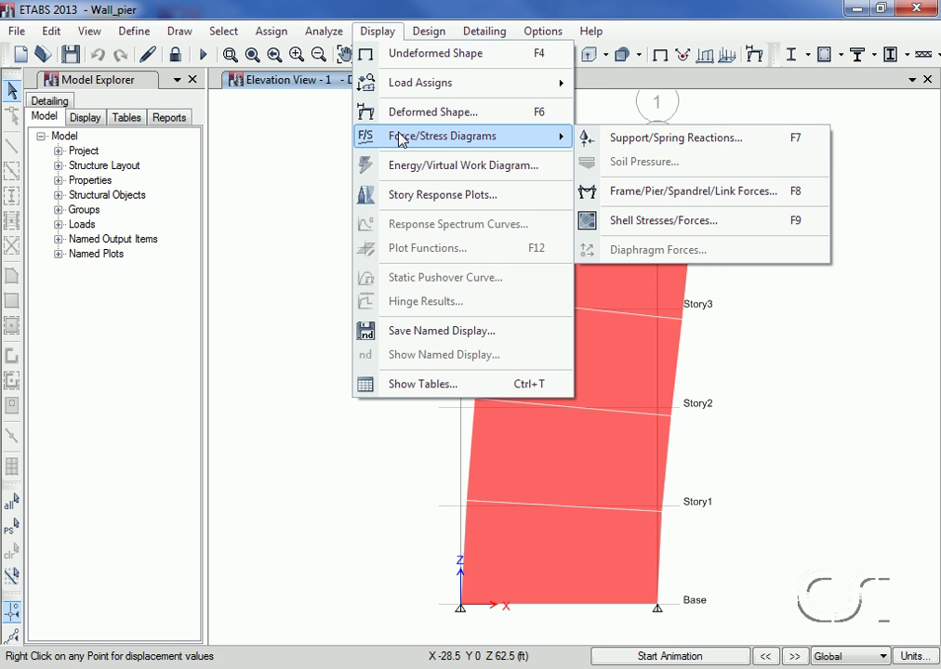
pyautogui.click(666, 196)
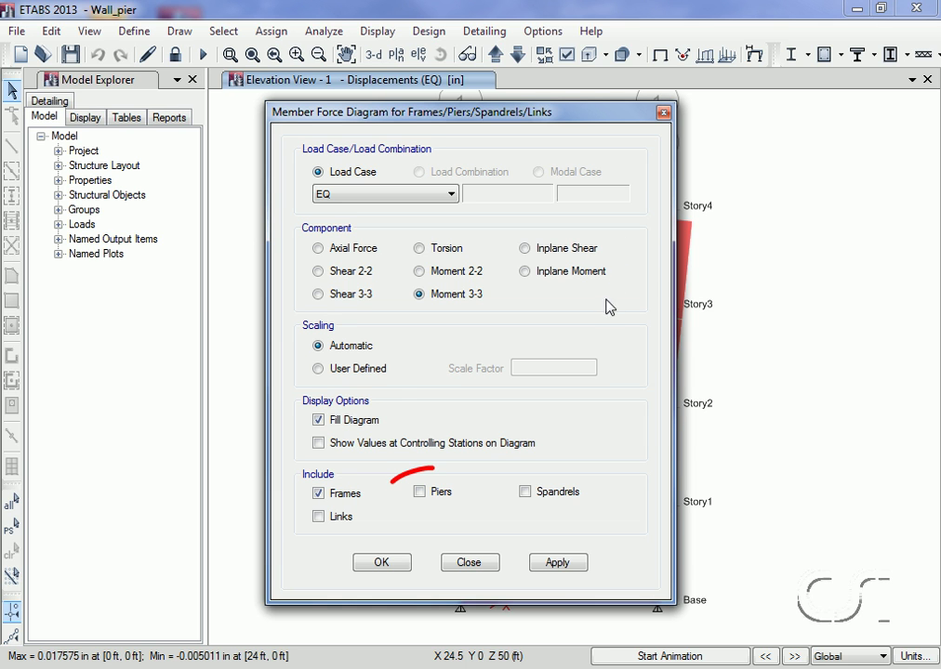
pyautogui.click(439, 497)
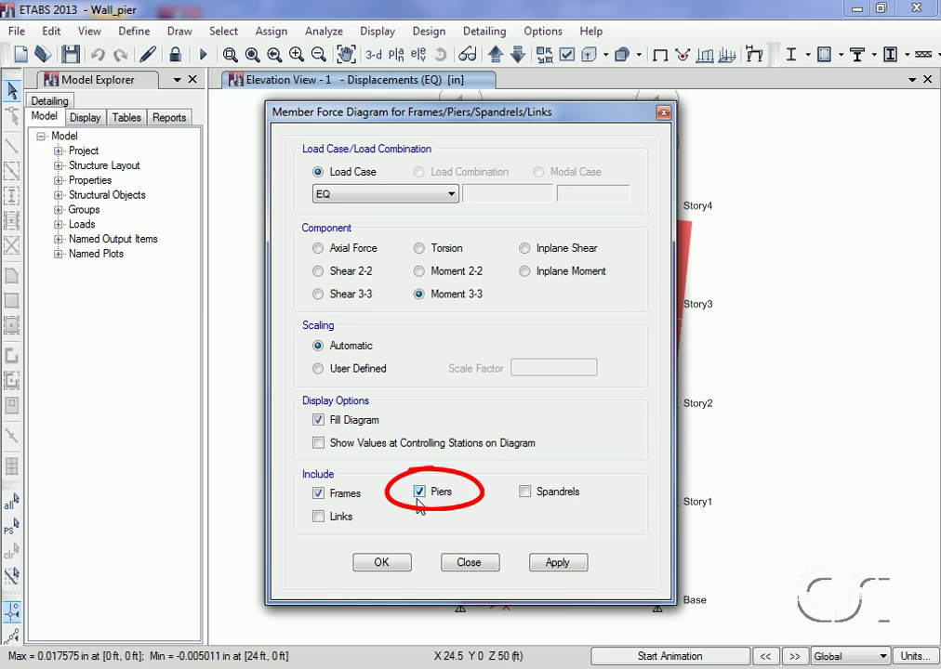
pyautogui.click(545, 565)
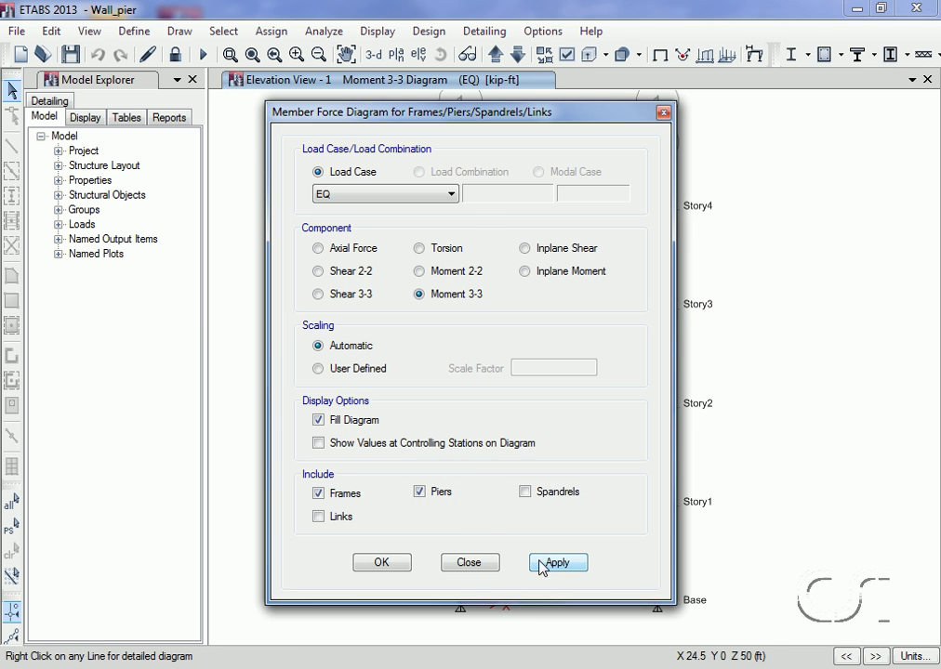
pyautogui.click(487, 563)
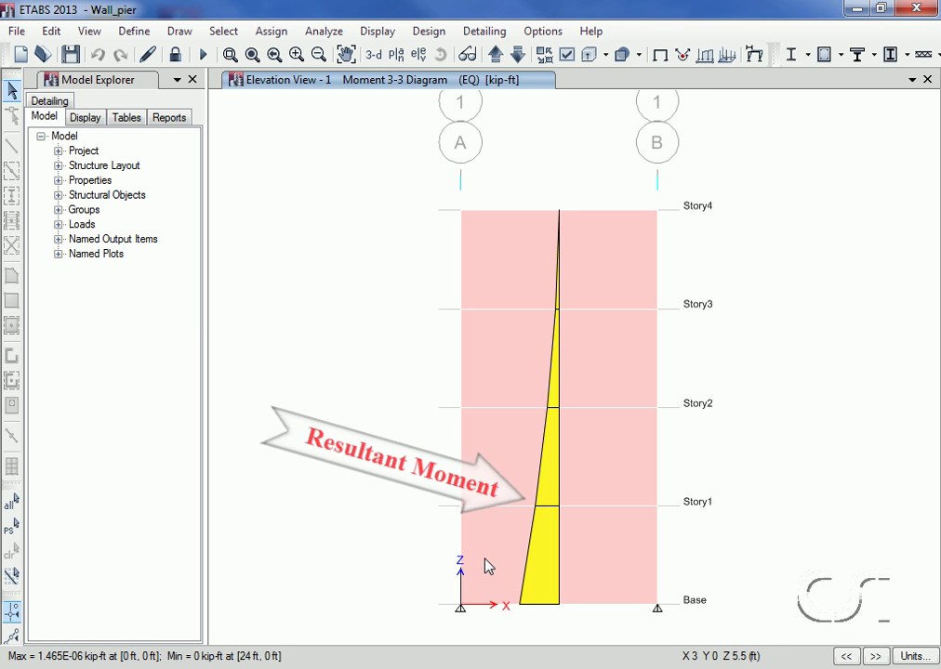
# - Start the shear wall design check for the analyzed wall pier
pyautogui.click(427, 33)
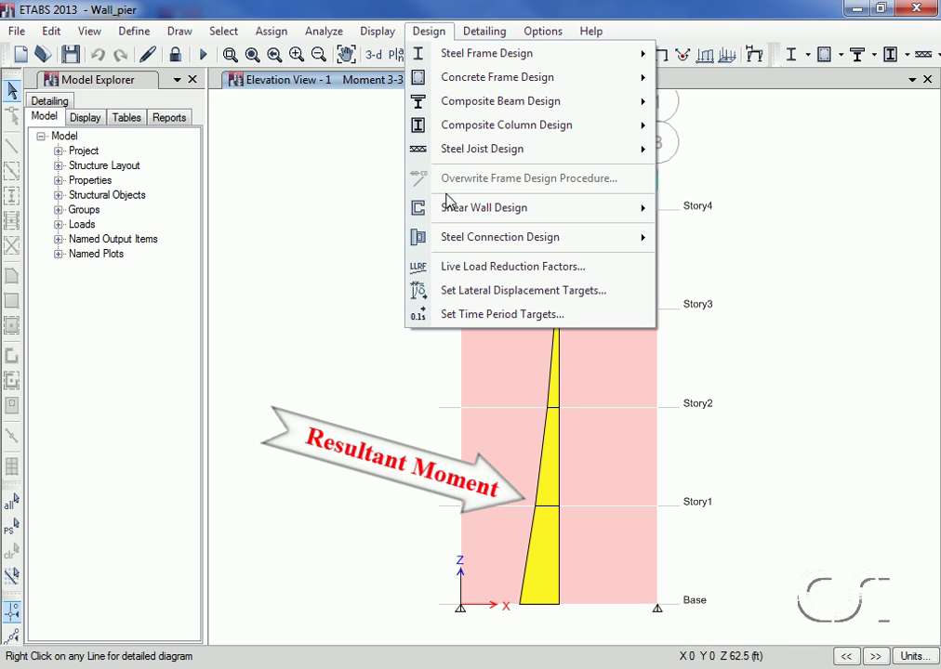
pyautogui.moveTo(456, 209)
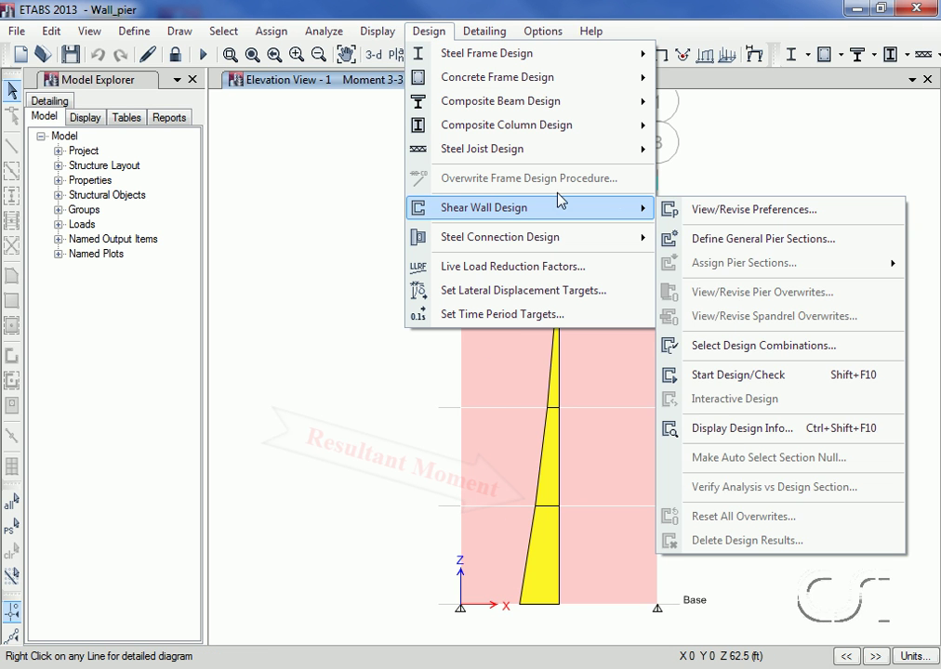
pyautogui.click(767, 379)
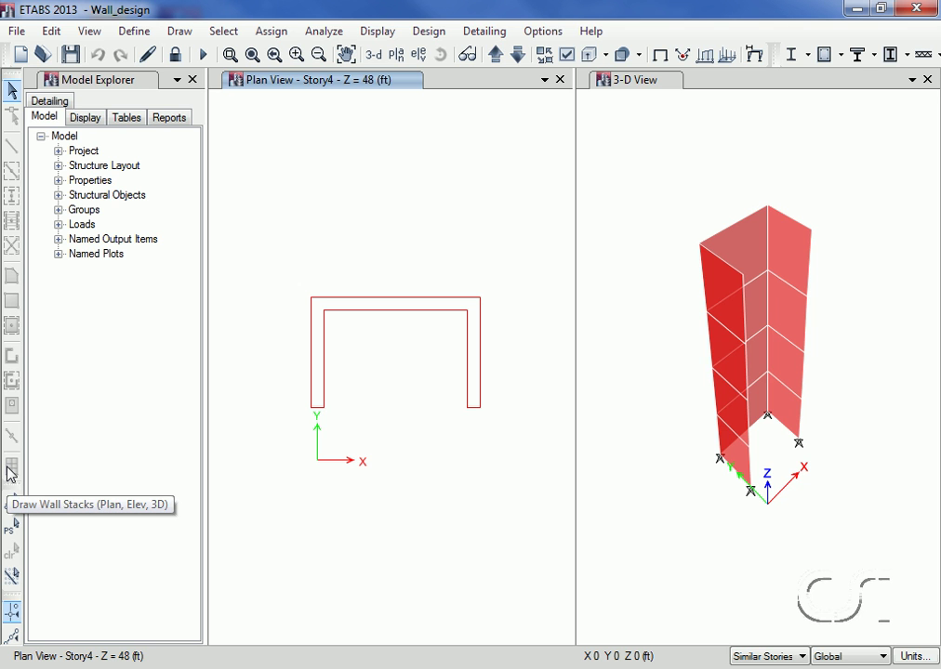
pyautogui.click(10, 470)
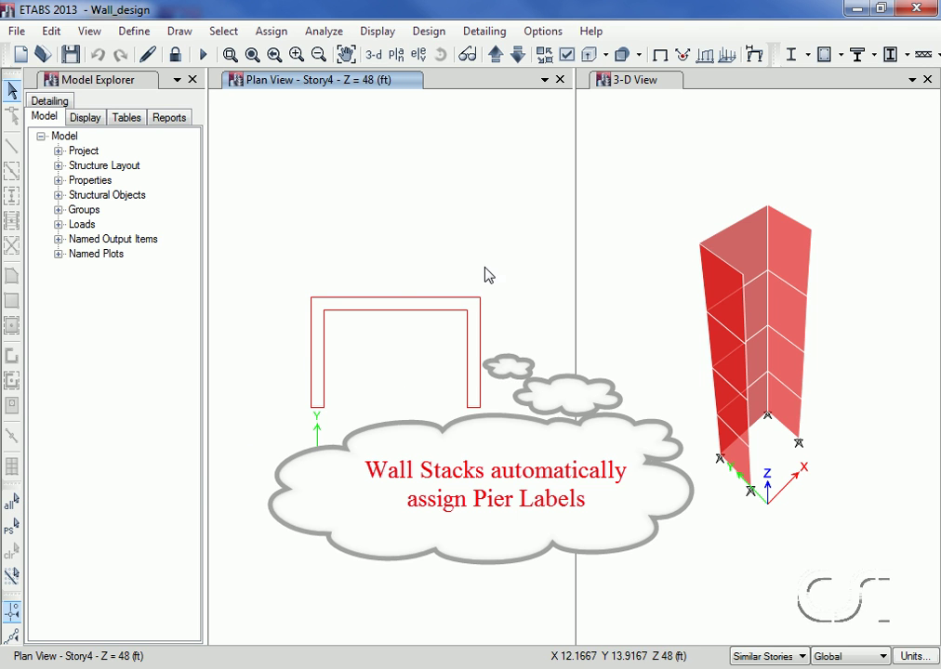
# - Show the pier assignment labels in the Story4 plan view
pyautogui.click(564, 60)
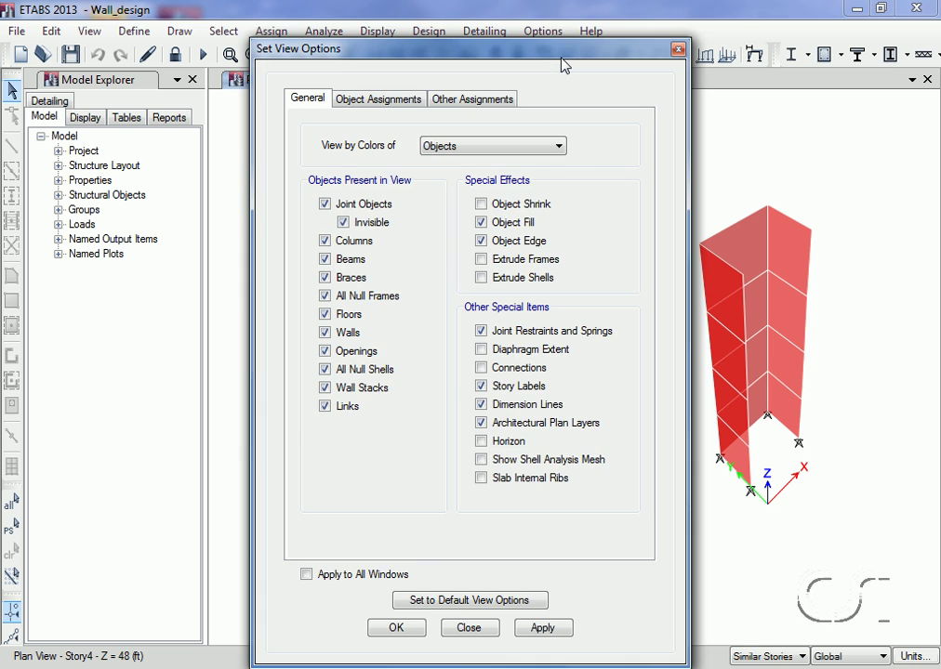
pyautogui.click(507, 100)
pyautogui.click(500, 147)
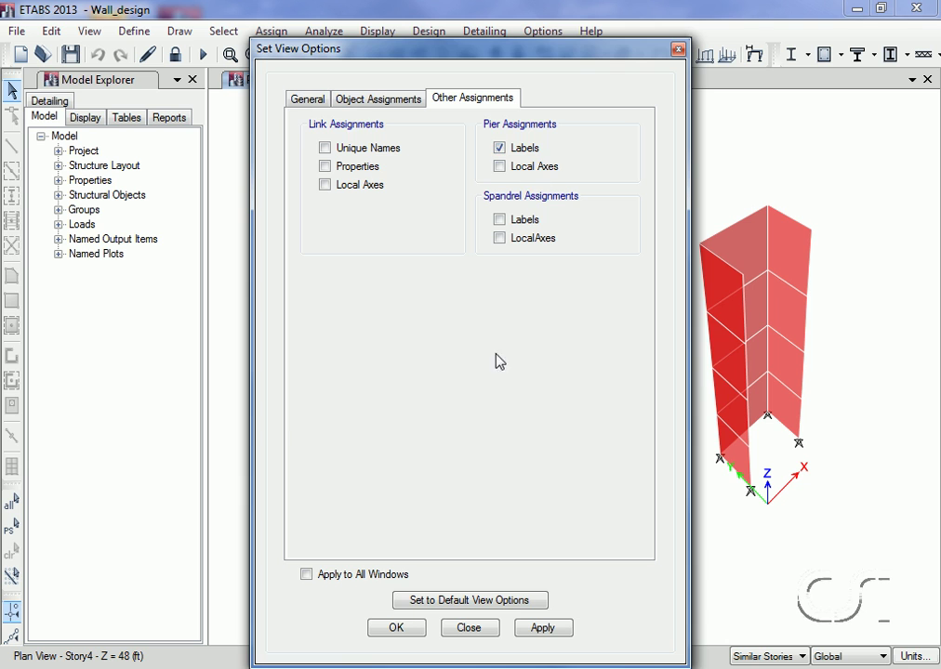
pyautogui.click(397, 629)
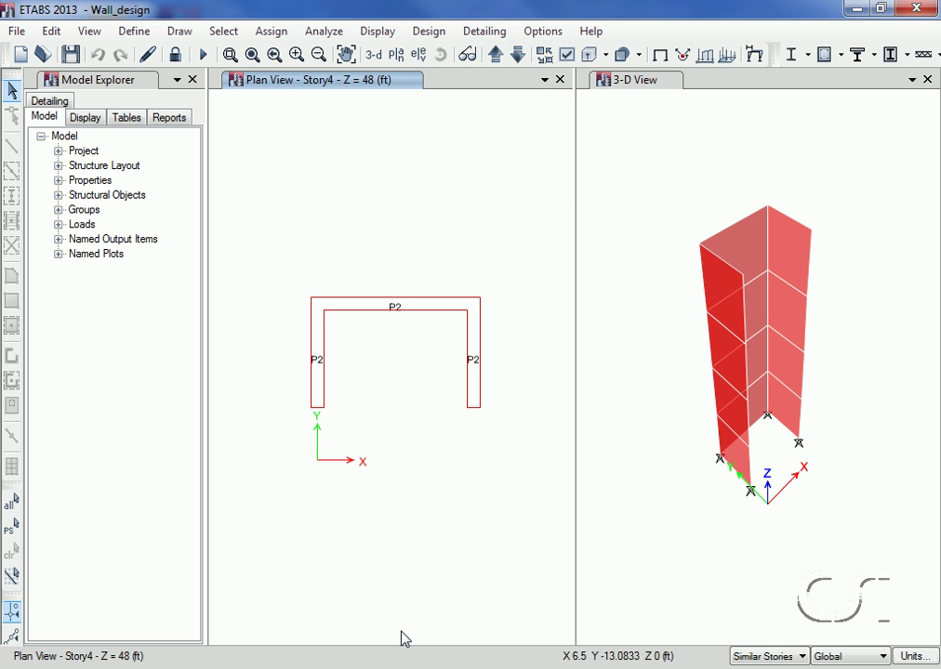
# - Run the shear wall design check with the 3-D view active and review the Story4 pier's design details
pyautogui.click(609, 267)
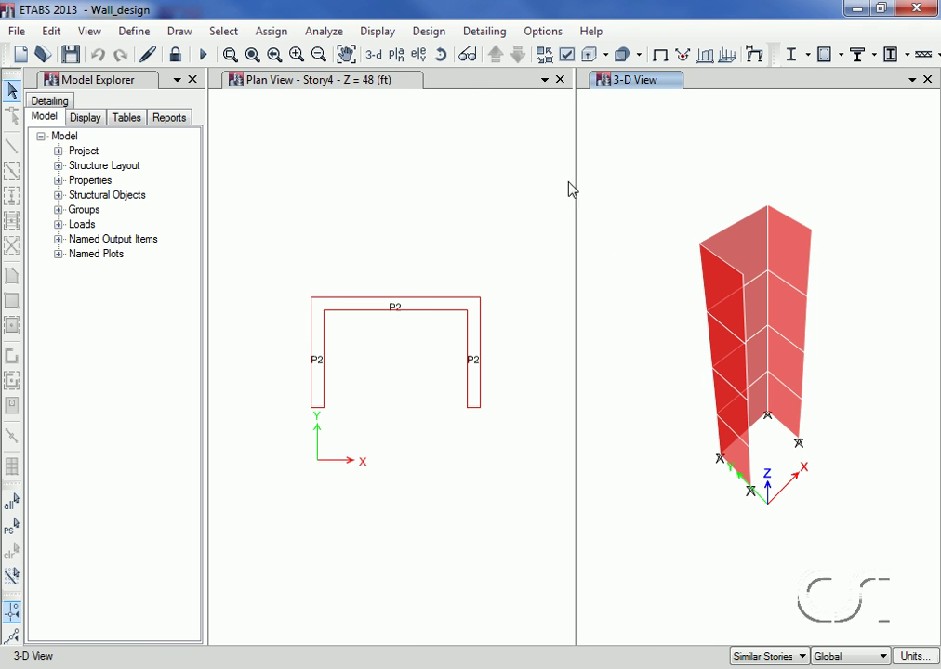
pyautogui.click(430, 32)
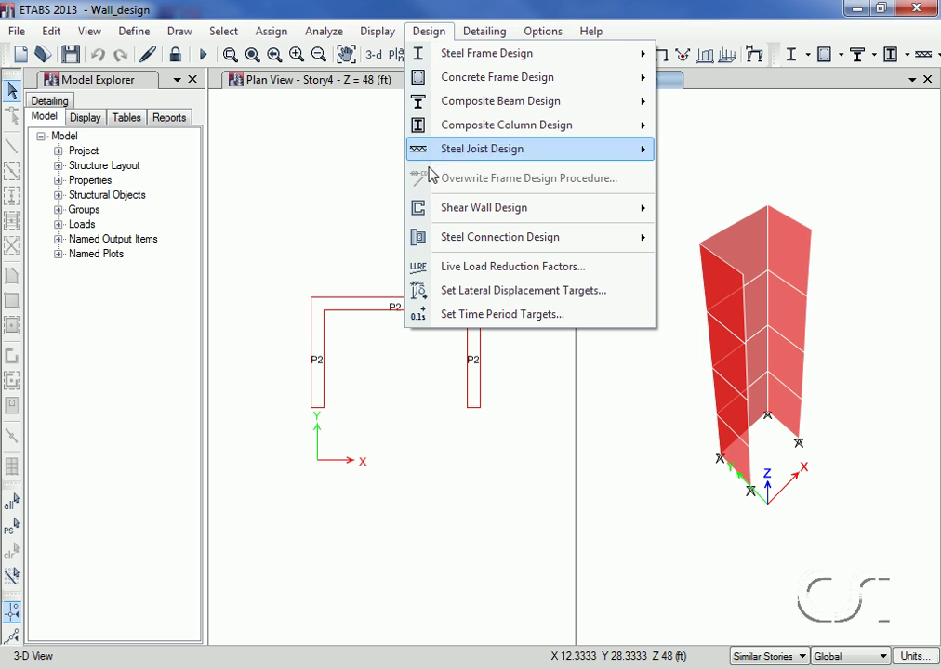
pyautogui.moveTo(457, 209)
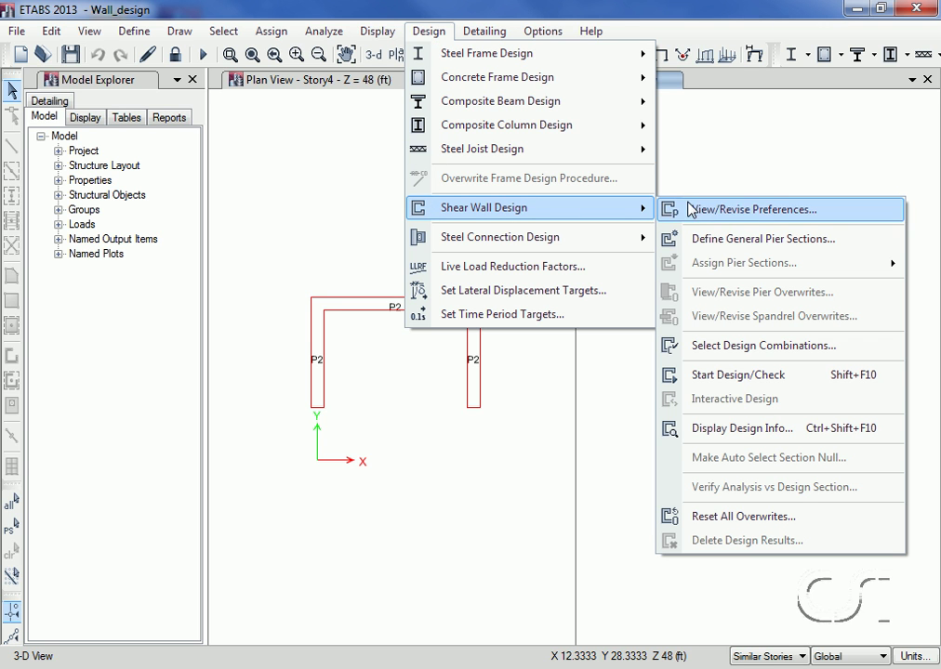
pyautogui.click(805, 386)
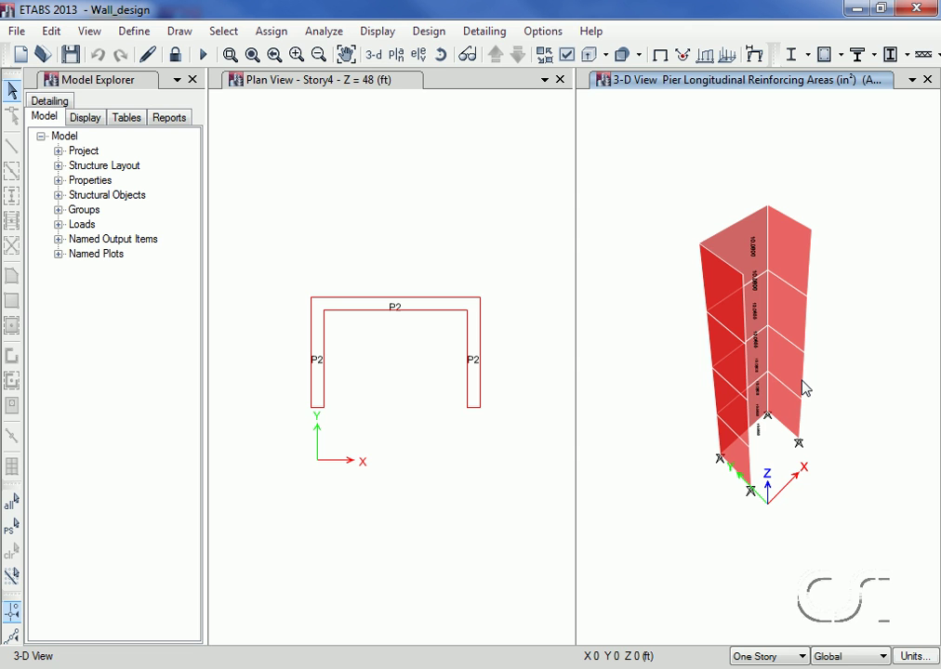
pyautogui.rightClick(749, 253)
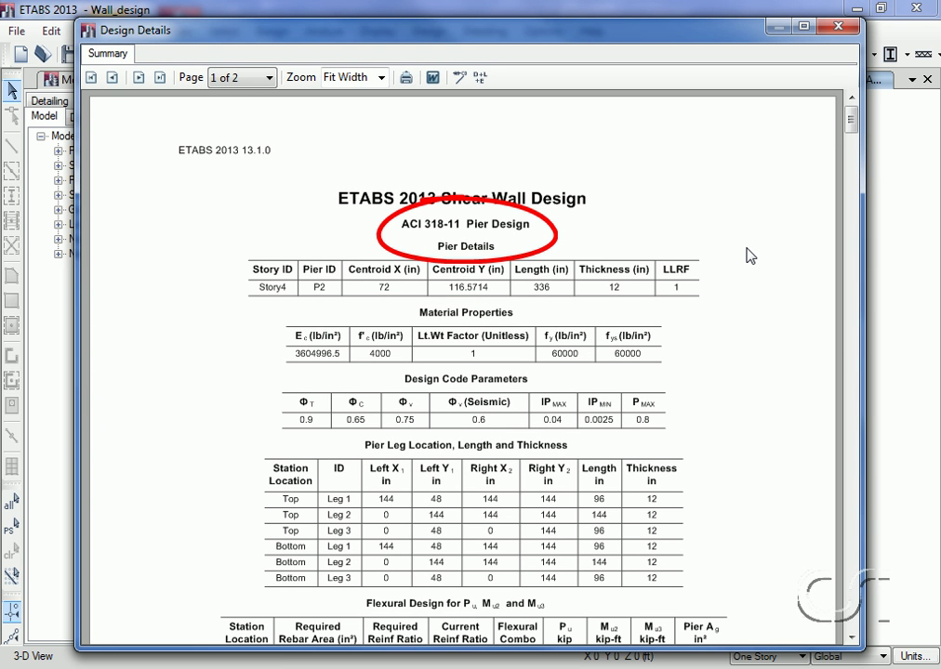
pyautogui.click(839, 27)
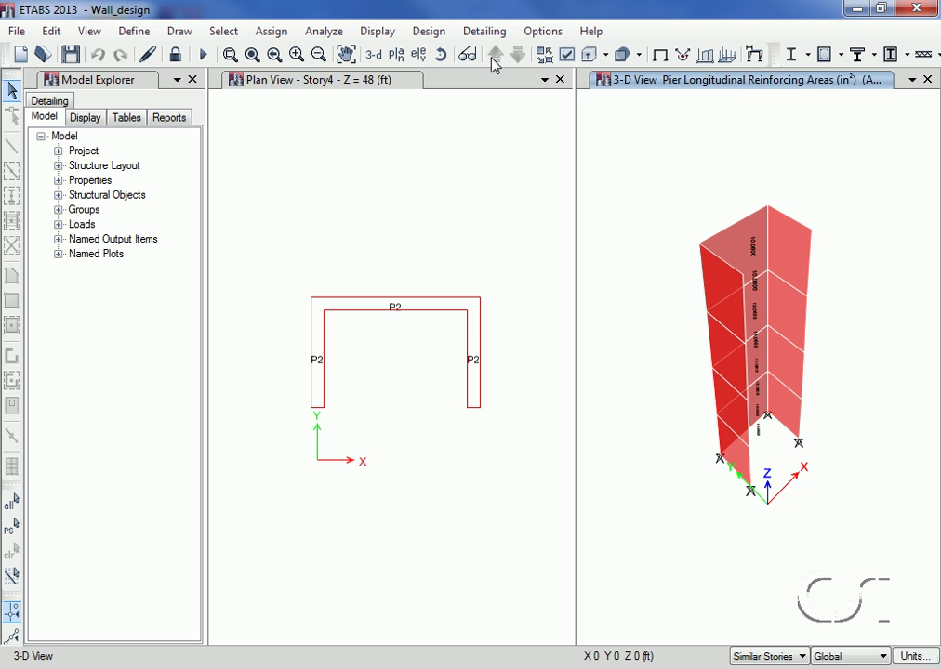
# - Select the wall leg along the Y axis in plan for a pier label assignment and add a new pier label P3
pyautogui.click(384, 80)
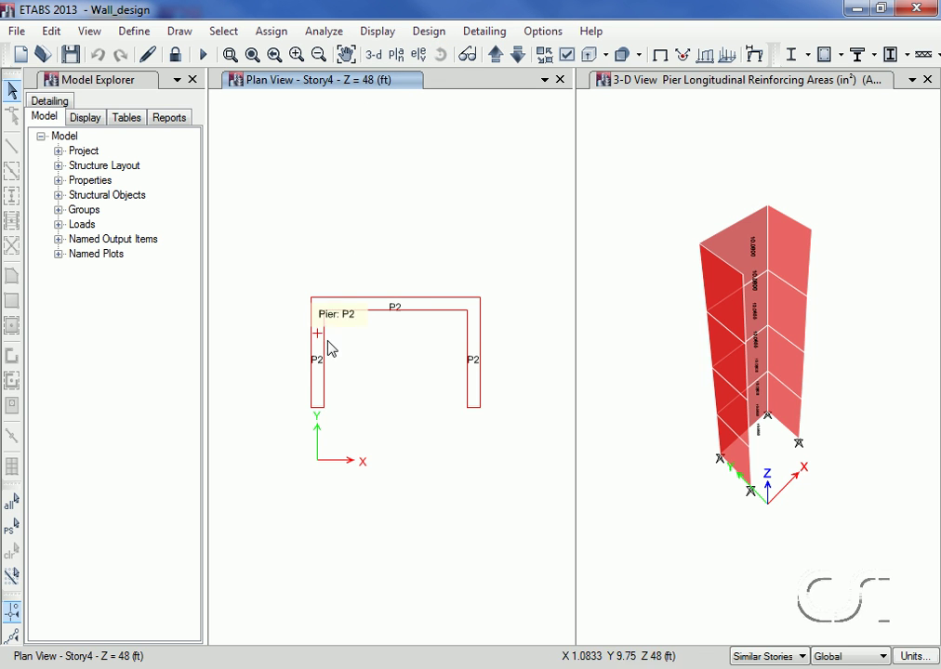
pyautogui.click(319, 372)
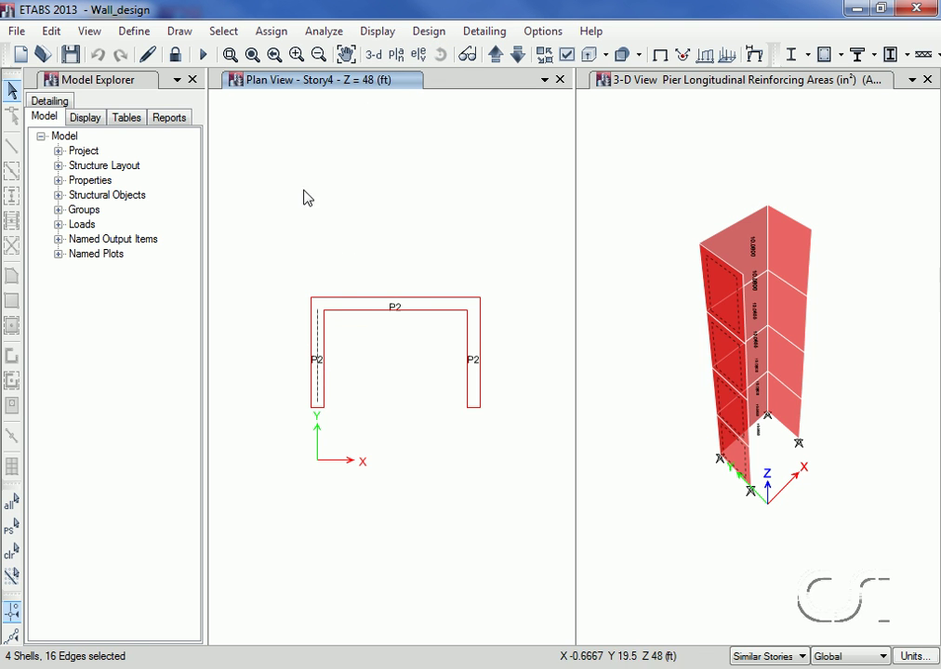
pyautogui.click(272, 33)
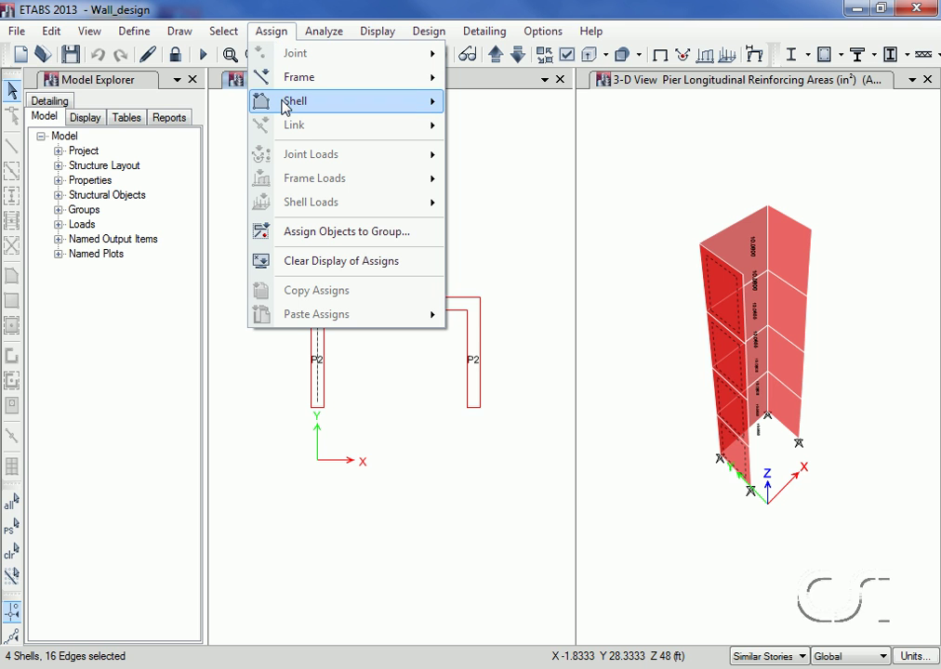
pyautogui.moveTo(292, 102)
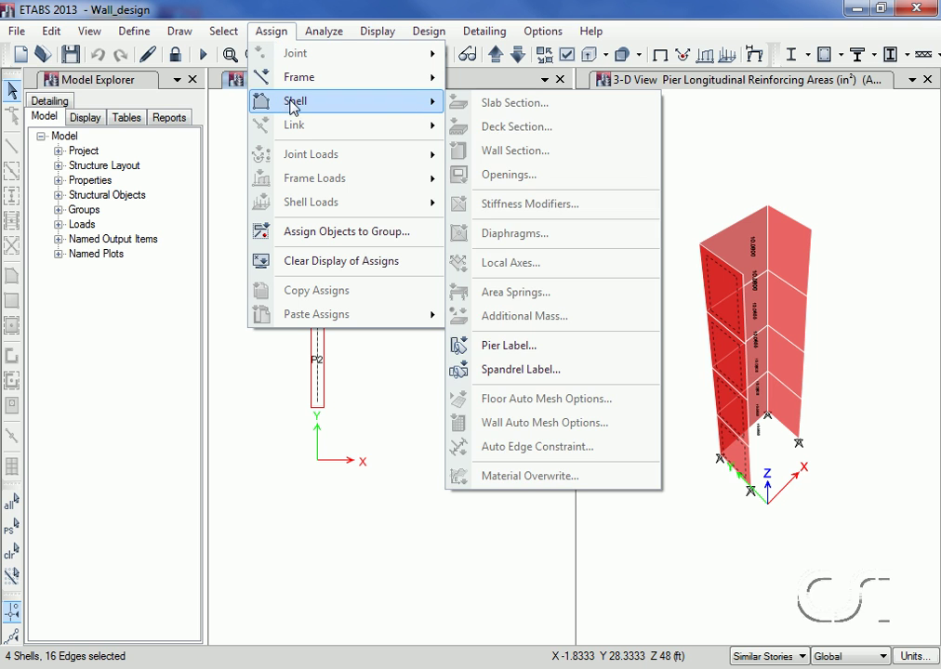
pyautogui.click(545, 354)
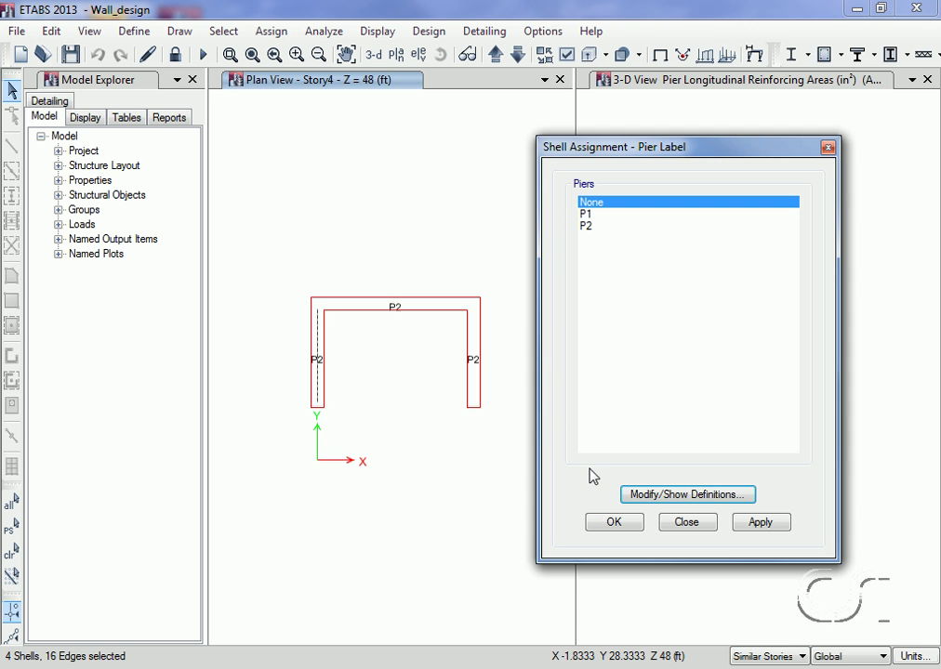
pyautogui.click(657, 495)
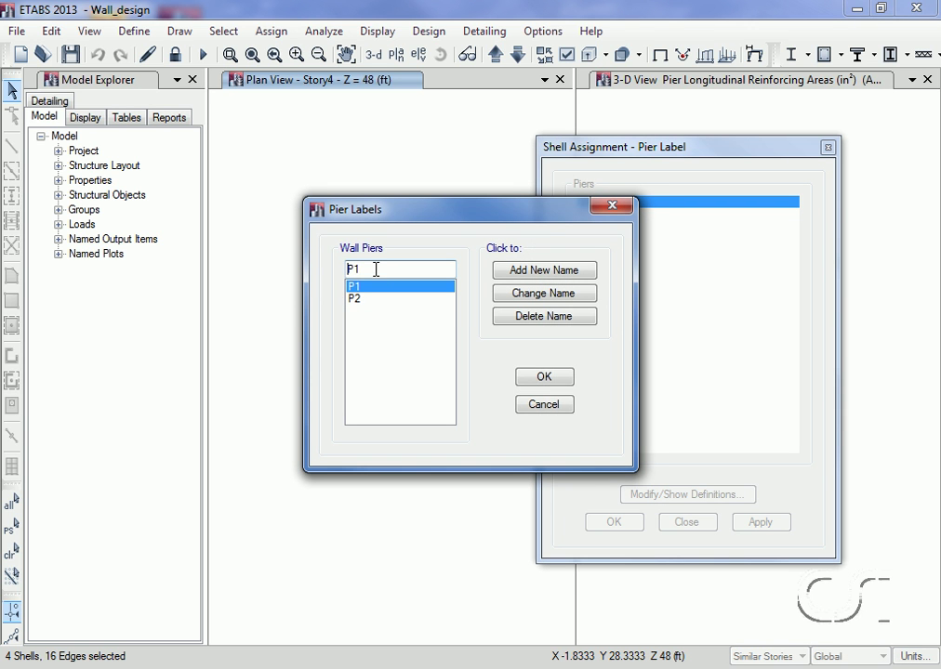
pyautogui.click(354, 268)
pyautogui.press('BackSpace')
pyautogui.write('3')
pyautogui.click(550, 275)
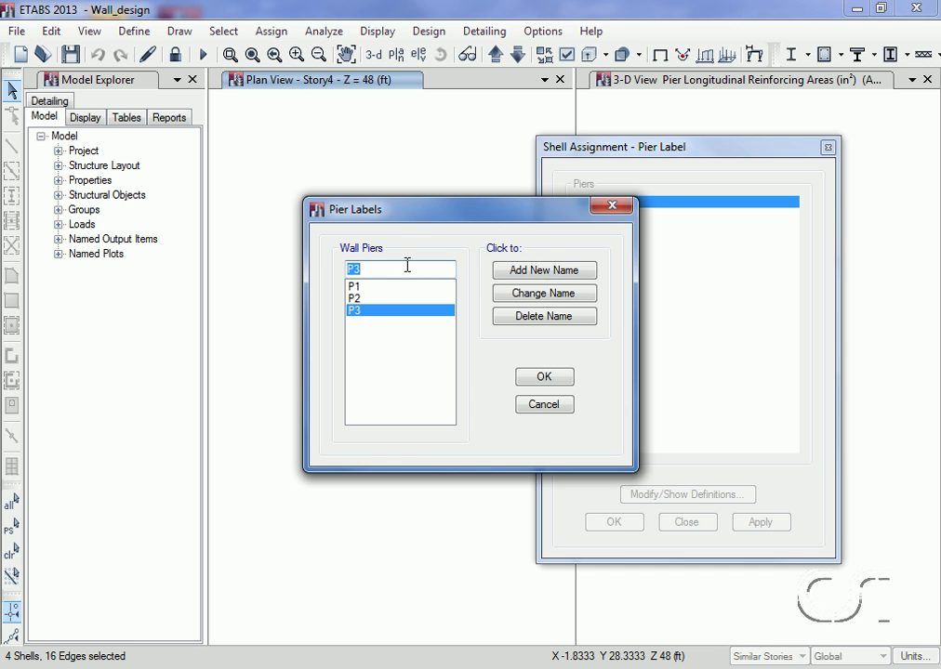
# - Add another pier label named P4 and accept the pier label definitions
pyautogui.click(357, 268)
pyautogui.press('BackSpace')
pyautogui.write('4')
pyautogui.click(558, 270)
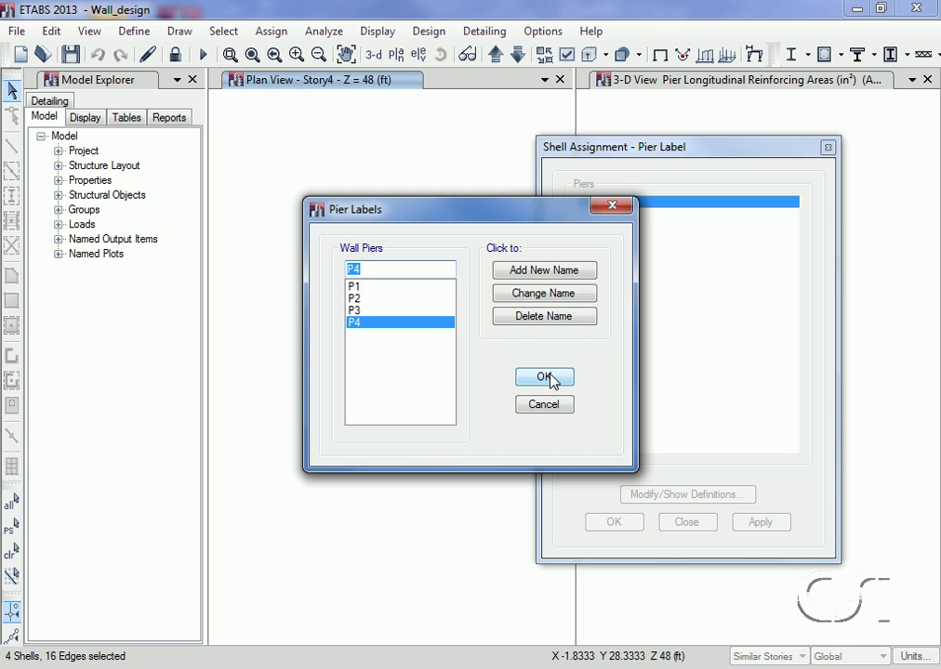
pyautogui.click(544, 377)
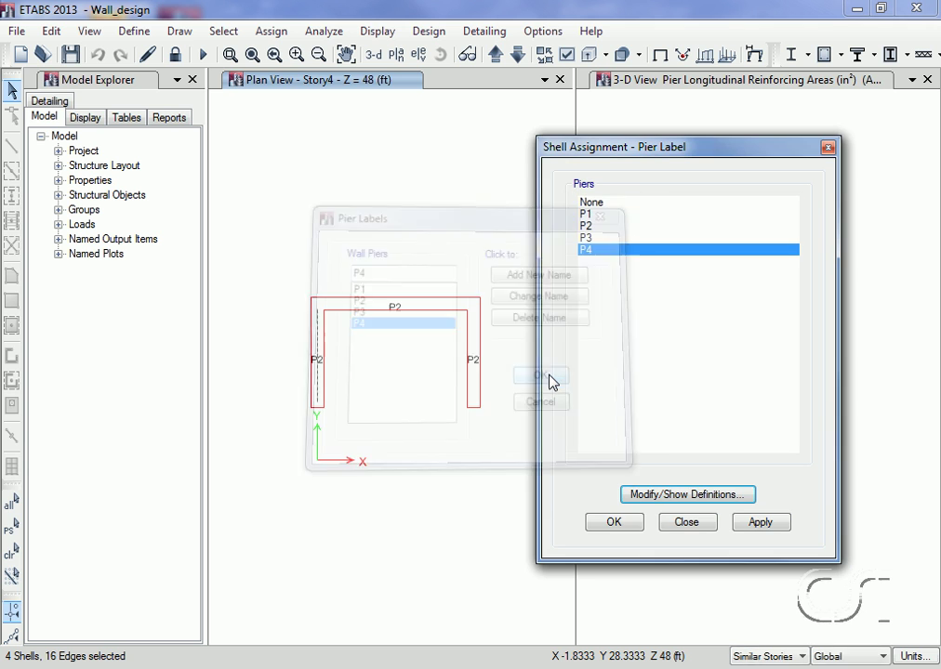
# - Assign pier label P3 to the selected wall leg along the Y axis and P4 to the opposite parallel leg
pyautogui.click(586, 238)
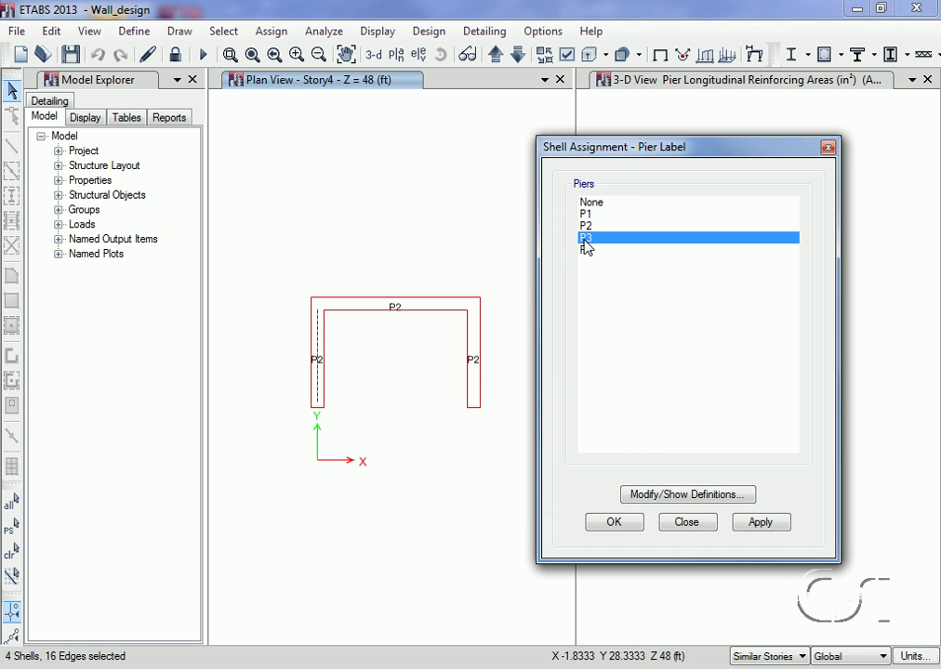
pyautogui.click(764, 525)
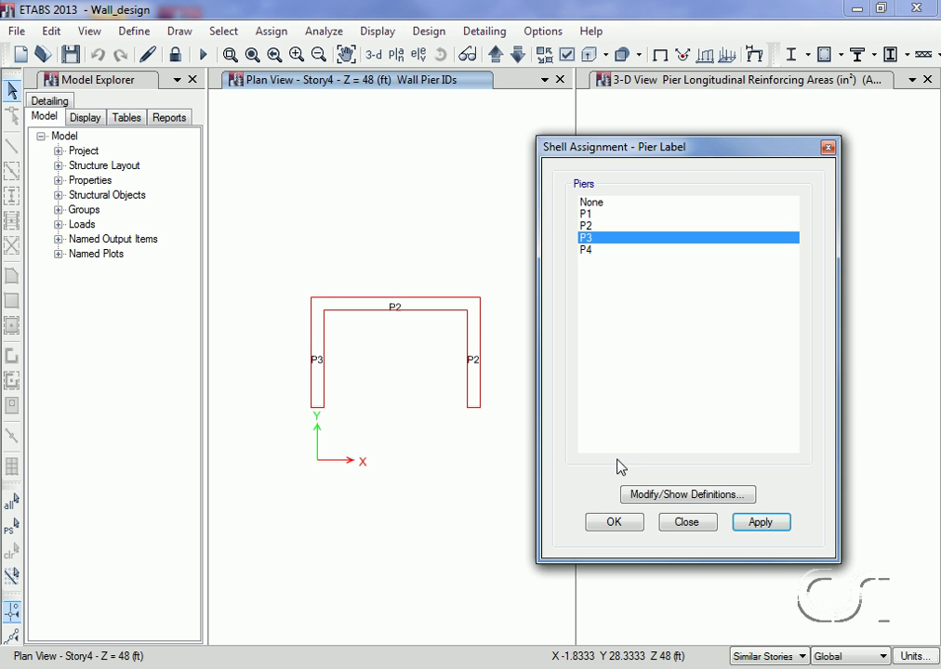
pyautogui.click(478, 368)
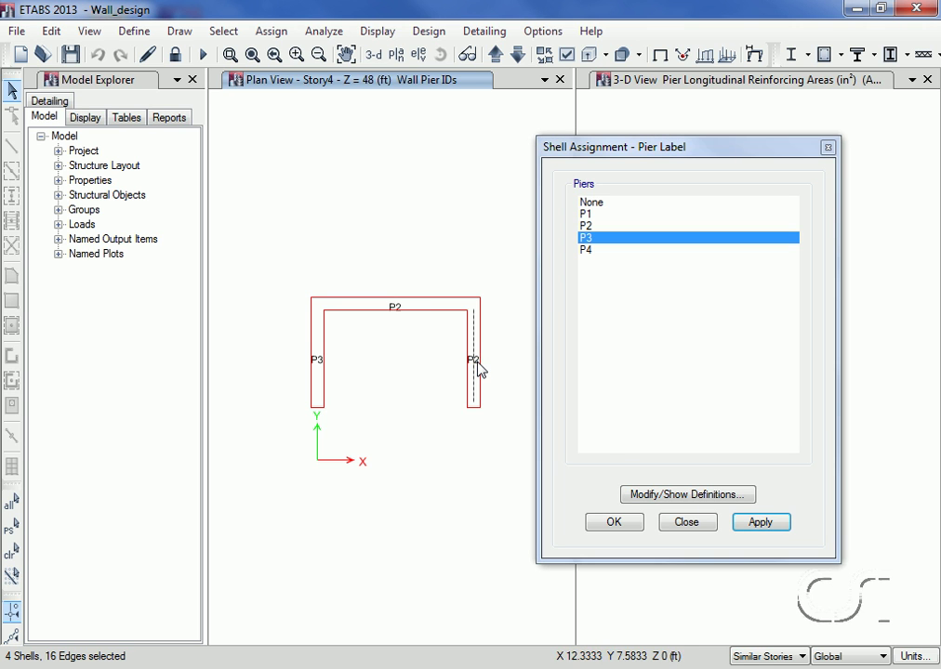
pyautogui.click(585, 250)
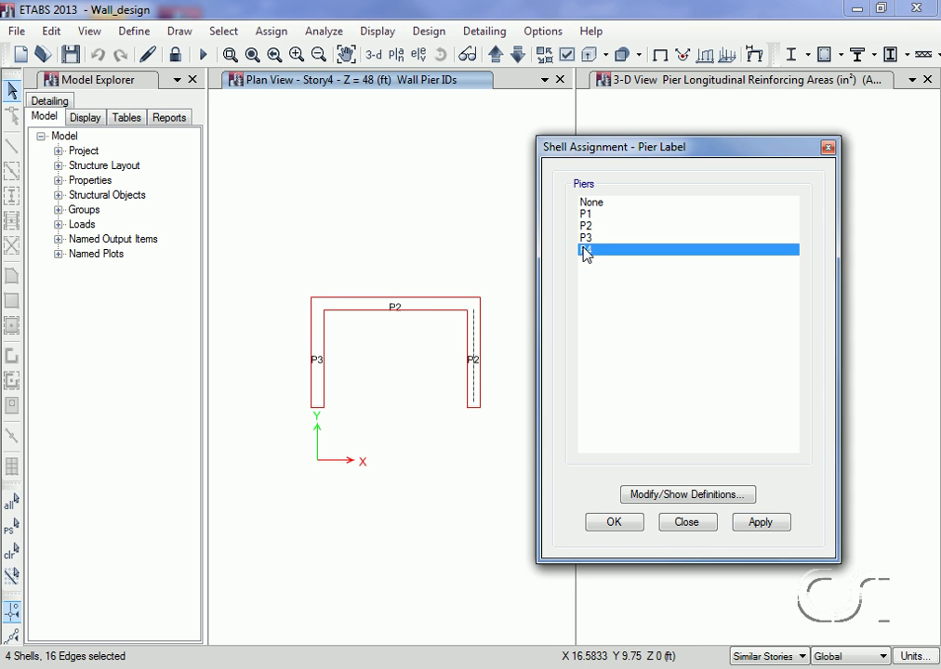
pyautogui.click(760, 522)
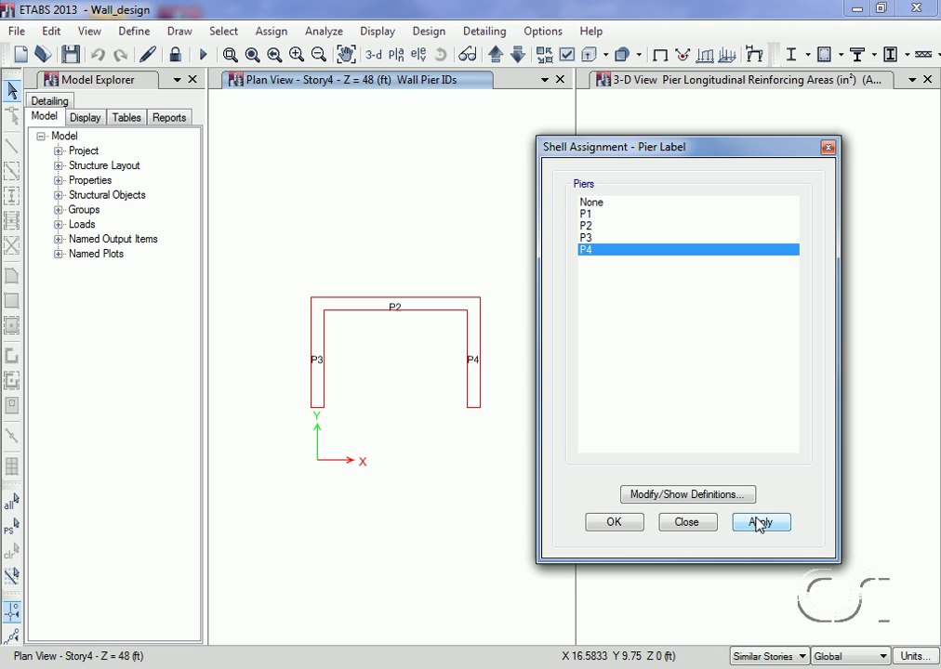
pyautogui.click(625, 523)
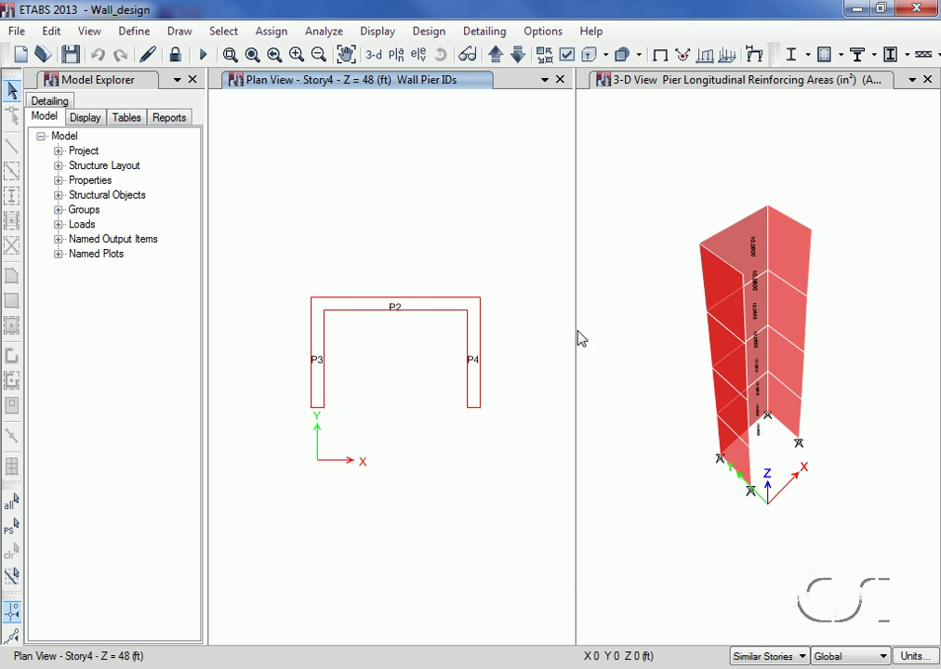
# - Rerun the shear wall design check with the wall legs labeled as separate piers P2, P3 and P4
pyautogui.click(428, 31)
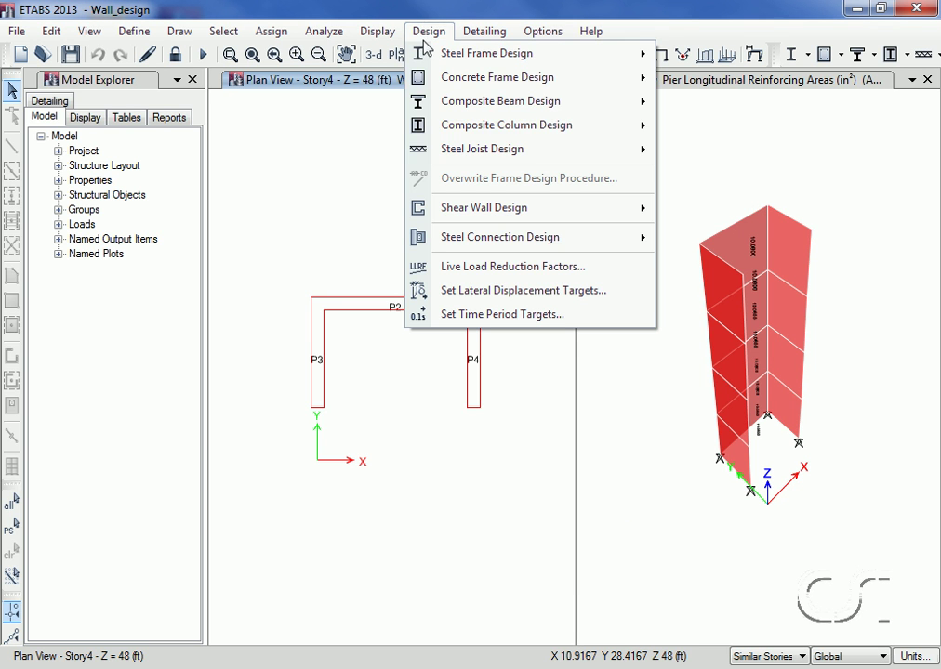
pyautogui.moveTo(418, 207)
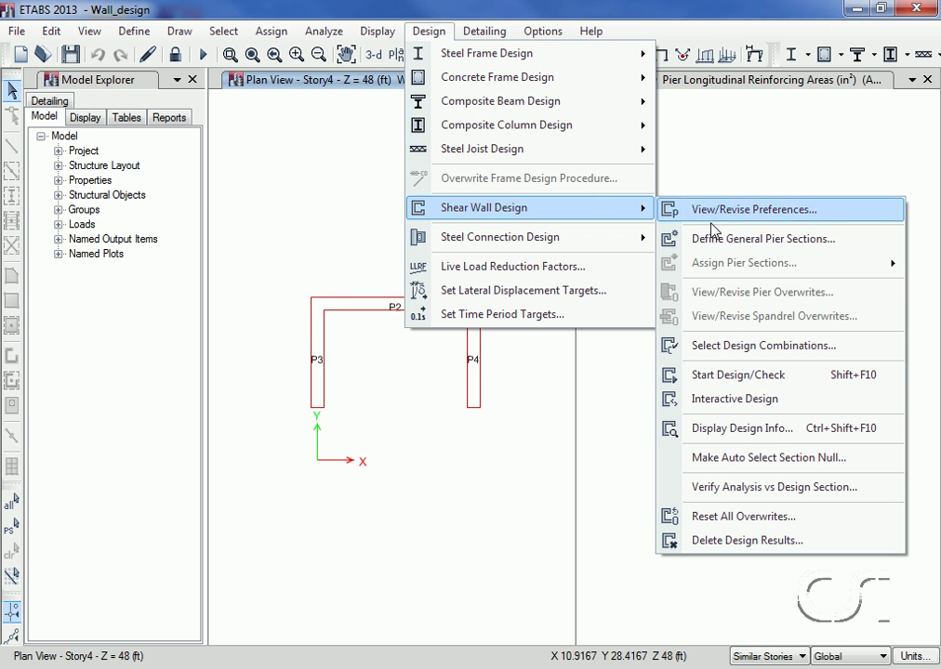
pyautogui.click(785, 377)
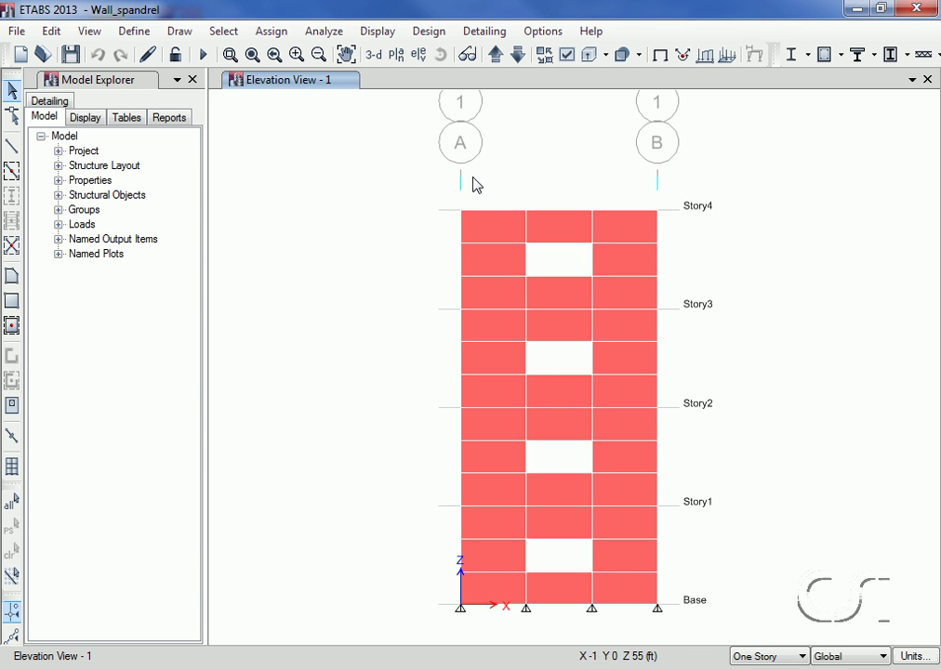
# - Assign pier label P1 to the full-height column of wall panels beside grid A in the Wall_spandrel elevation
pyautogui.moveTo(494, 190); pyautogui.dragTo(430, 632)
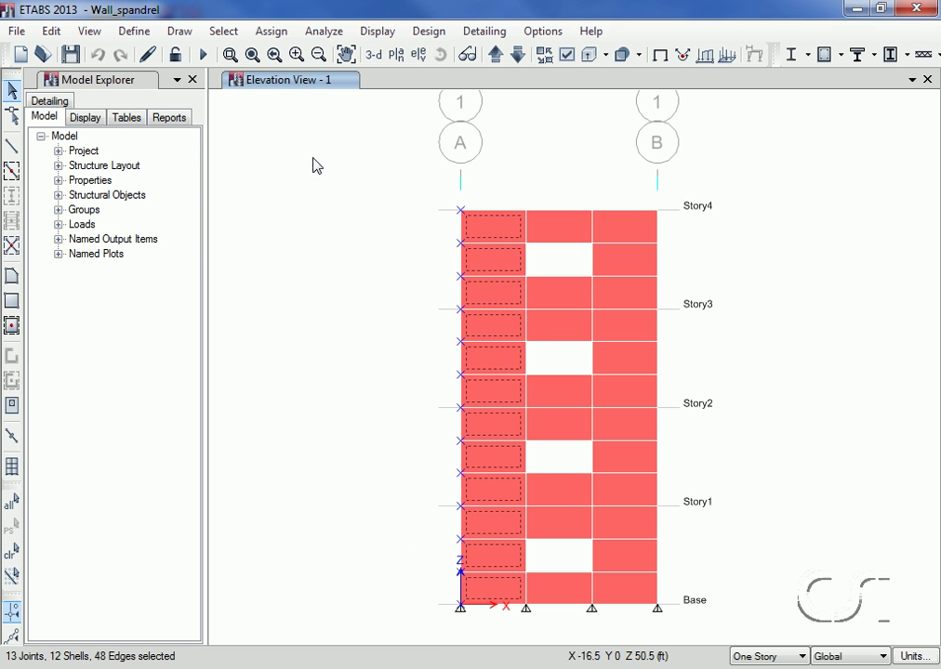
pyautogui.click(271, 32)
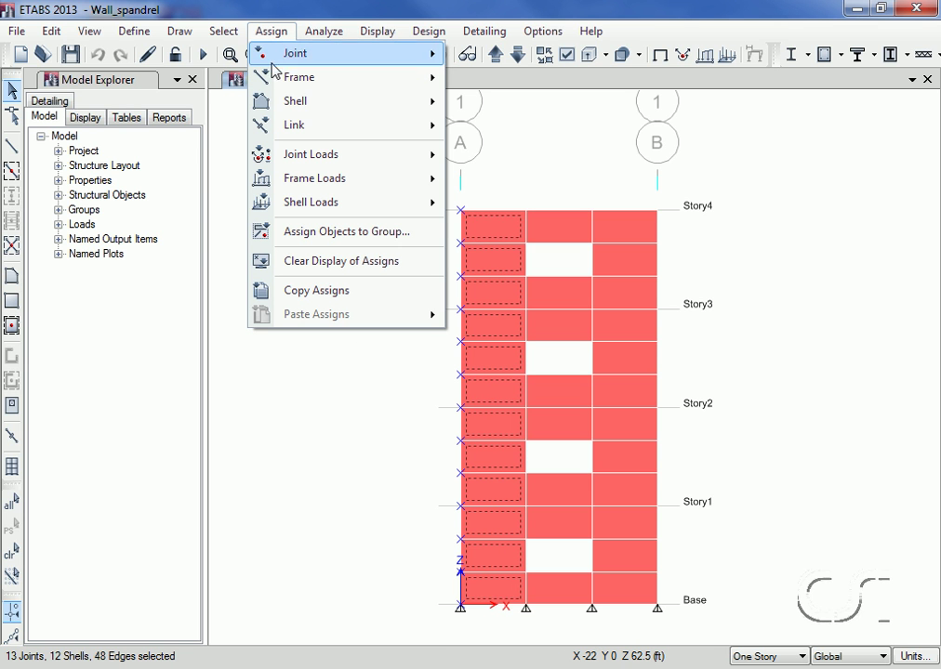
pyautogui.moveTo(317, 101)
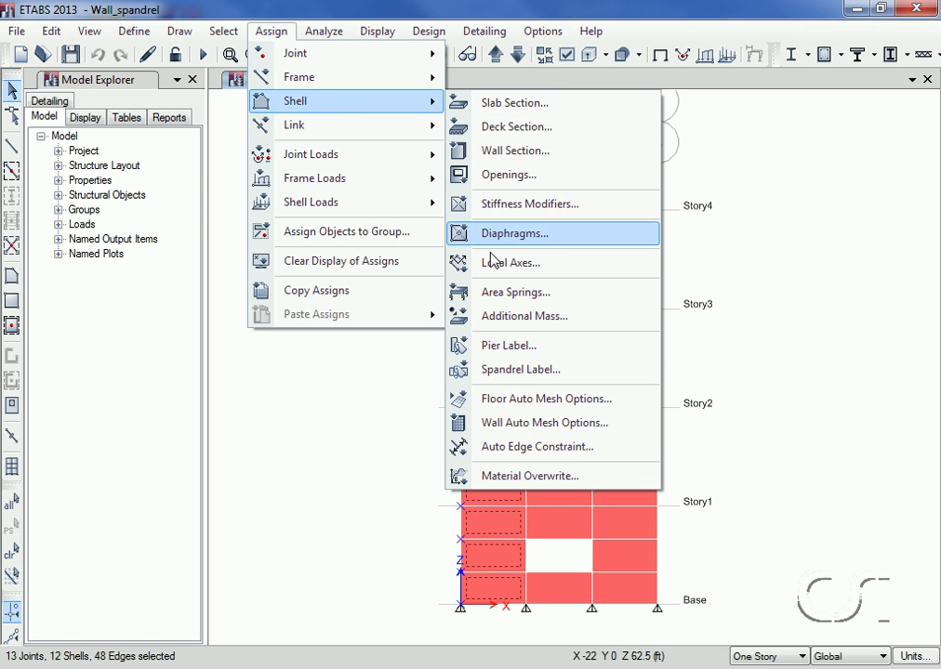
pyautogui.click(499, 347)
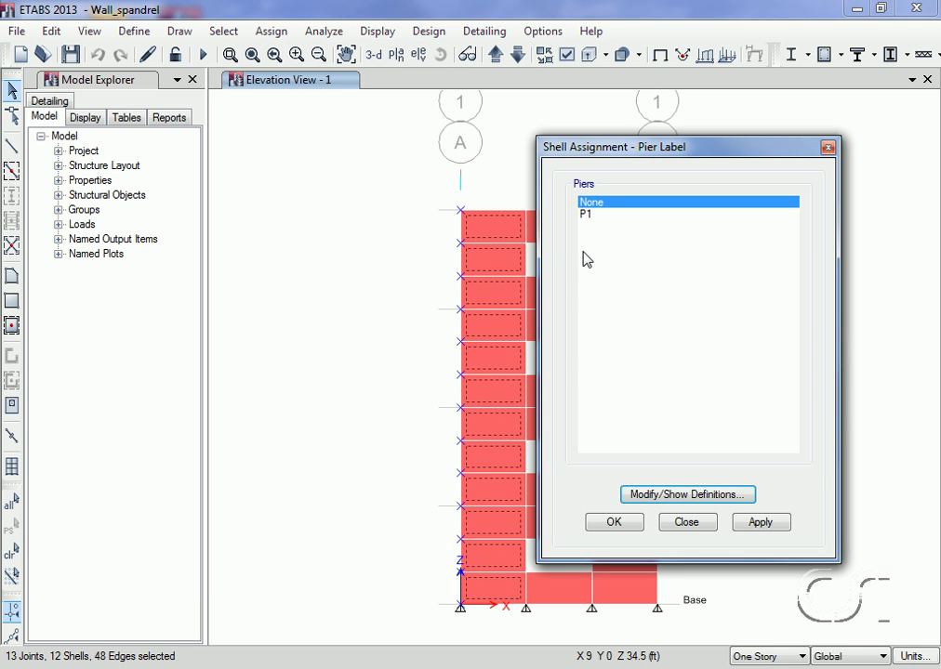
pyautogui.click(593, 215)
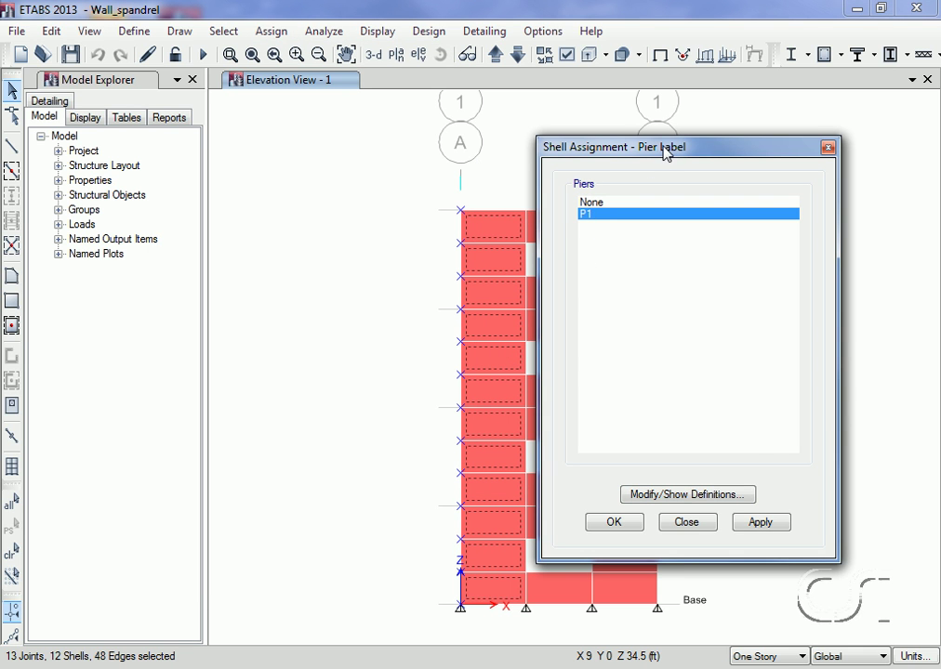
pyautogui.click(773, 523)
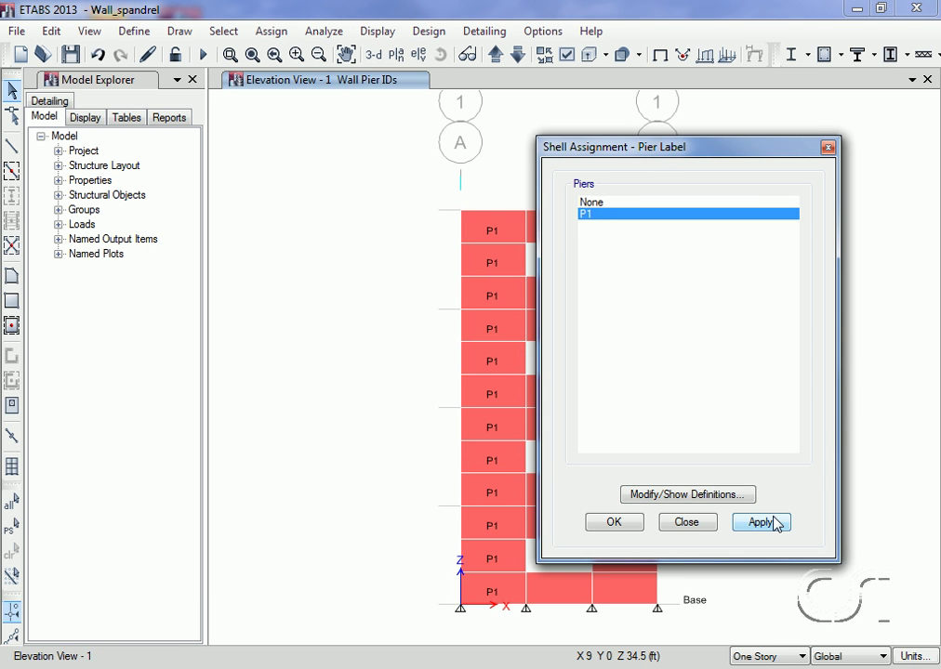
# - Add pier label P2 and assign it to the full-height column of wall panels beside grid B
pyautogui.moveTo(778, 150); pyautogui.dragTo(357, 147)
pyautogui.moveTo(676, 200); pyautogui.dragTo(630, 620)
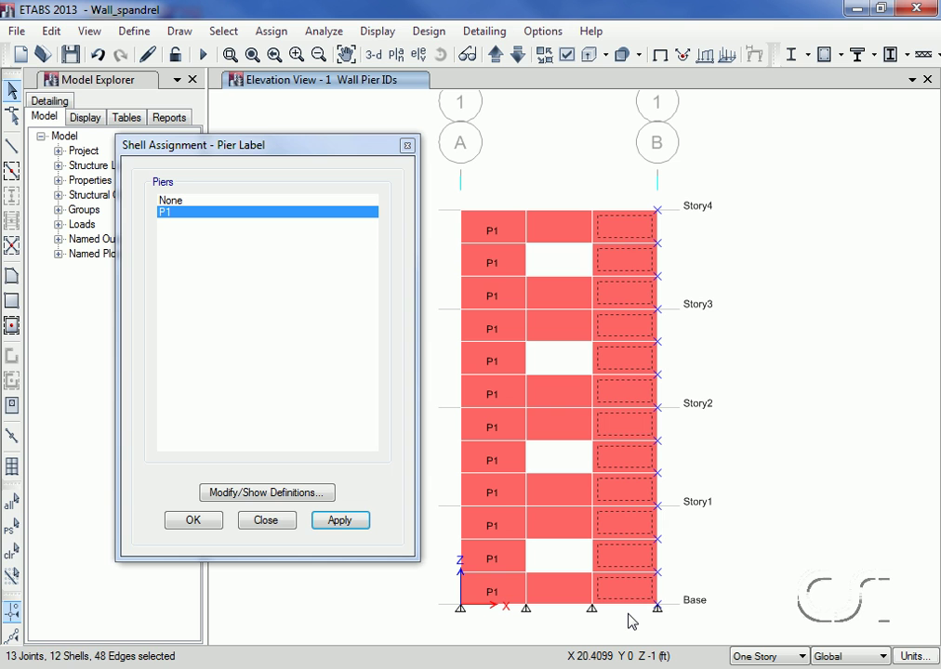
pyautogui.click(307, 497)
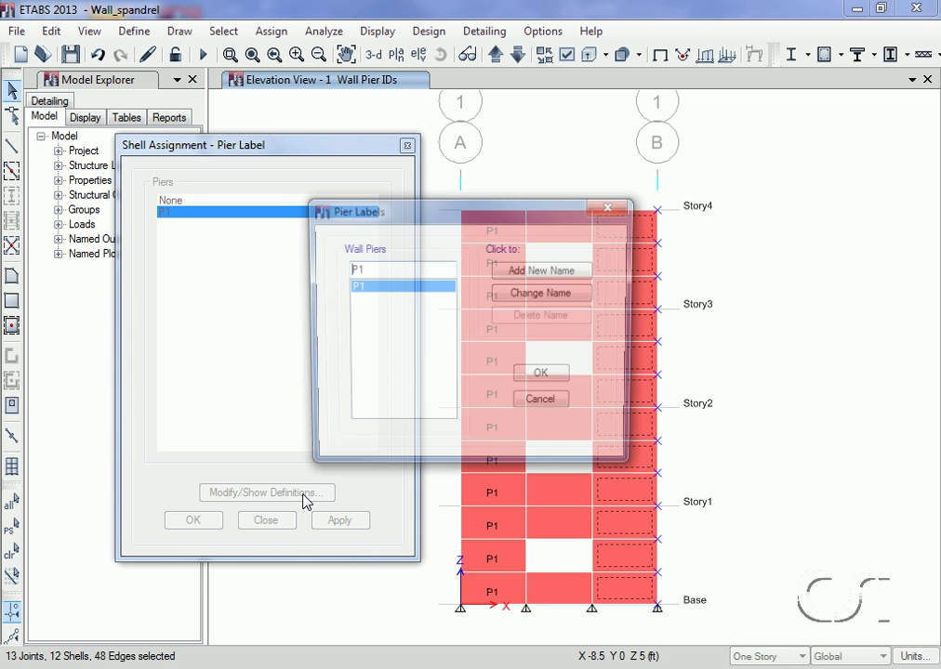
pyautogui.moveTo(363, 268); pyautogui.dragTo(353, 269)
pyautogui.write('2')
pyautogui.click(569, 272)
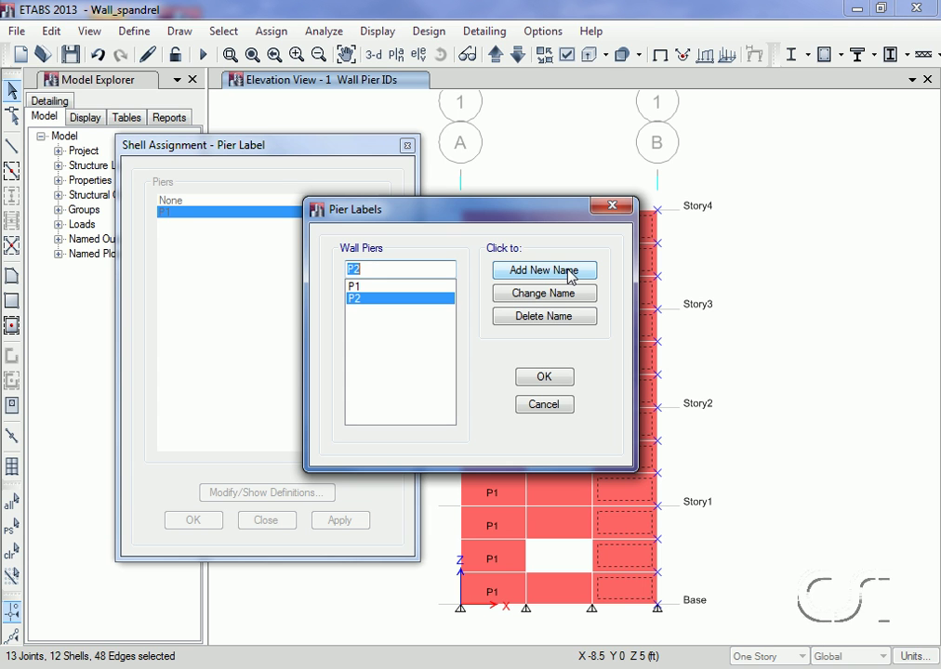
pyautogui.click(544, 376)
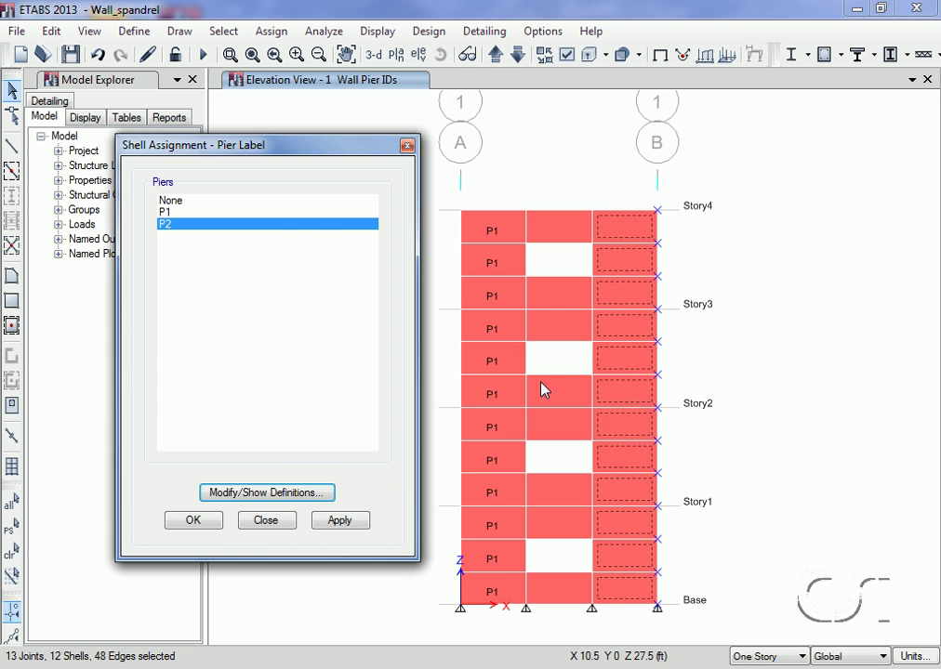
pyautogui.click(340, 522)
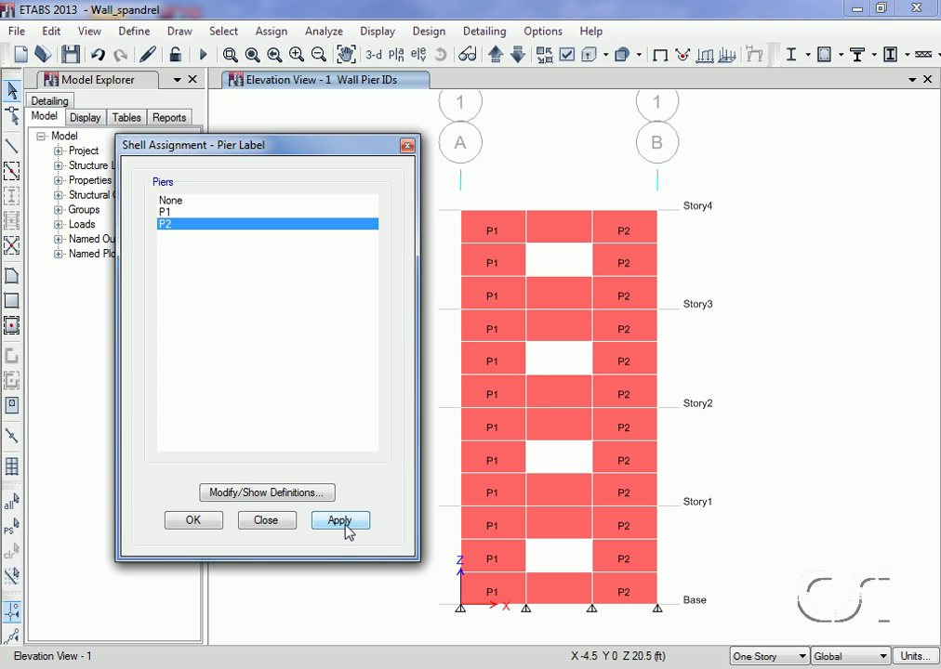
pyautogui.click(266, 522)
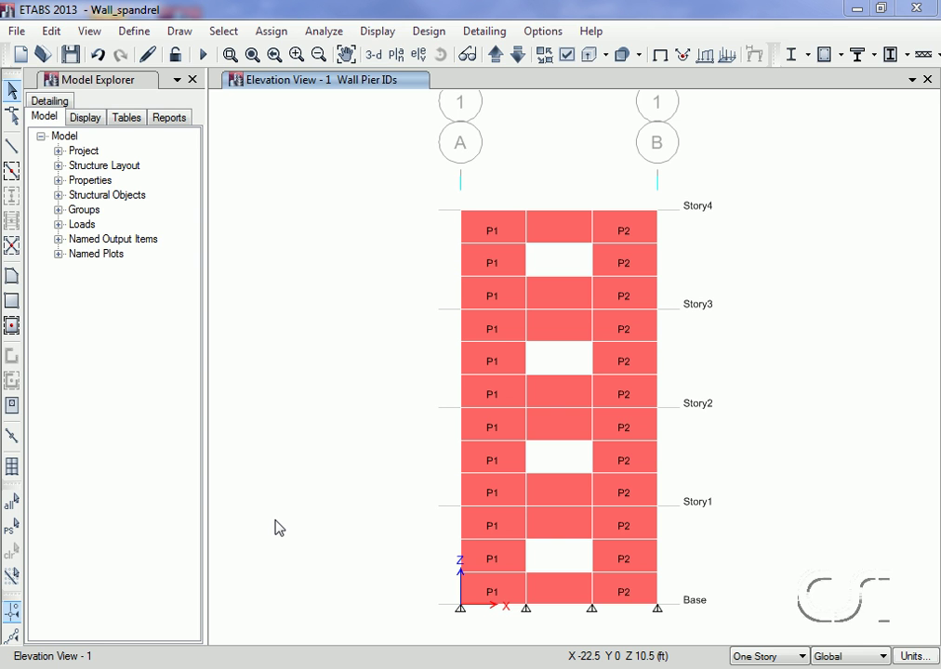
# - Assign spandrel label S1 to all wall panels above and below the openings between the two piers
pyautogui.moveTo(569, 277); pyautogui.dragTo(543, 620)
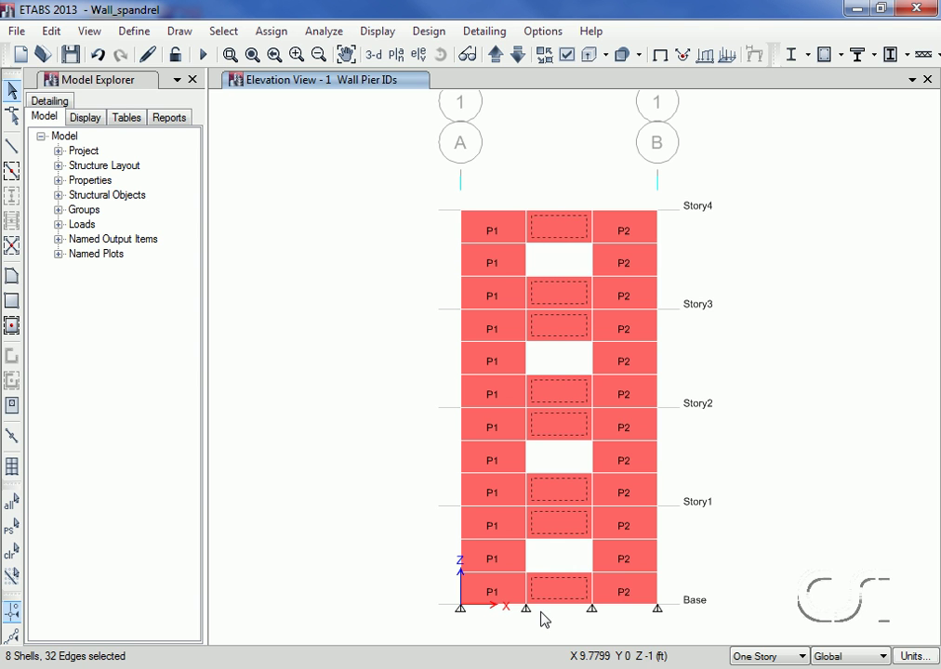
pyautogui.click(272, 31)
pyautogui.moveTo(288, 100)
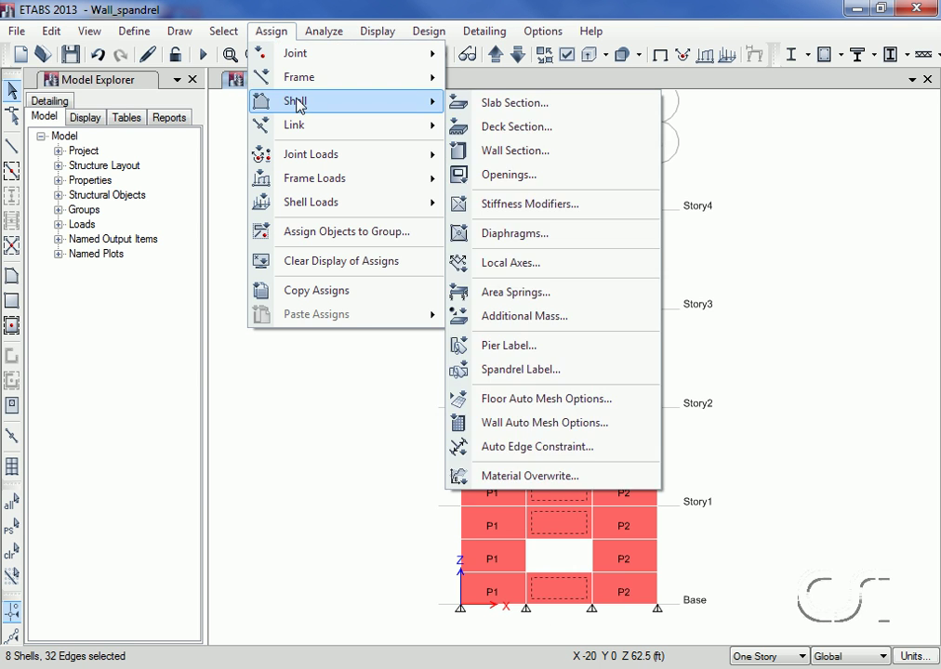
pyautogui.click(574, 378)
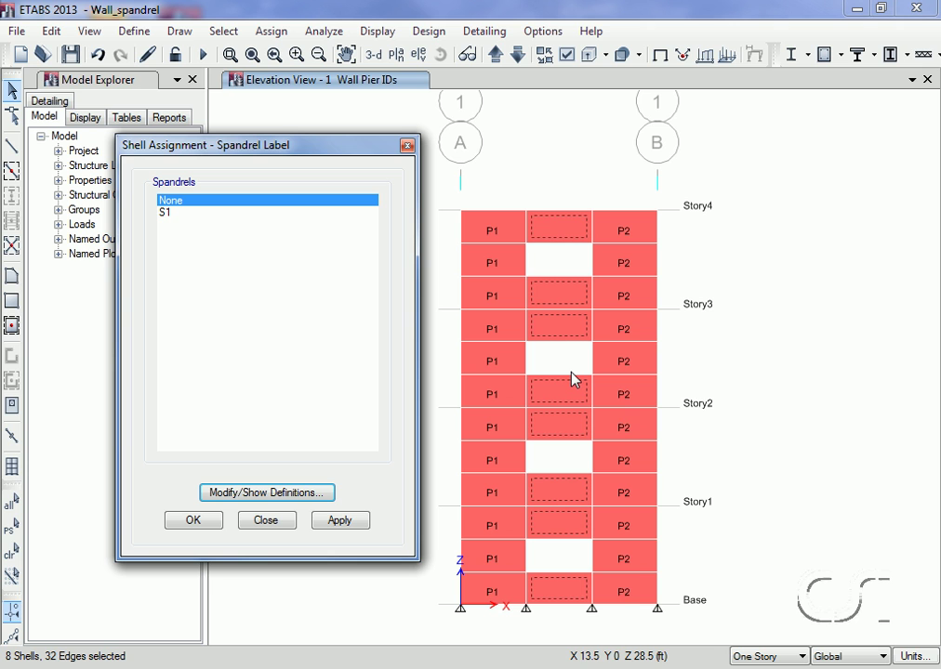
pyautogui.click(174, 221)
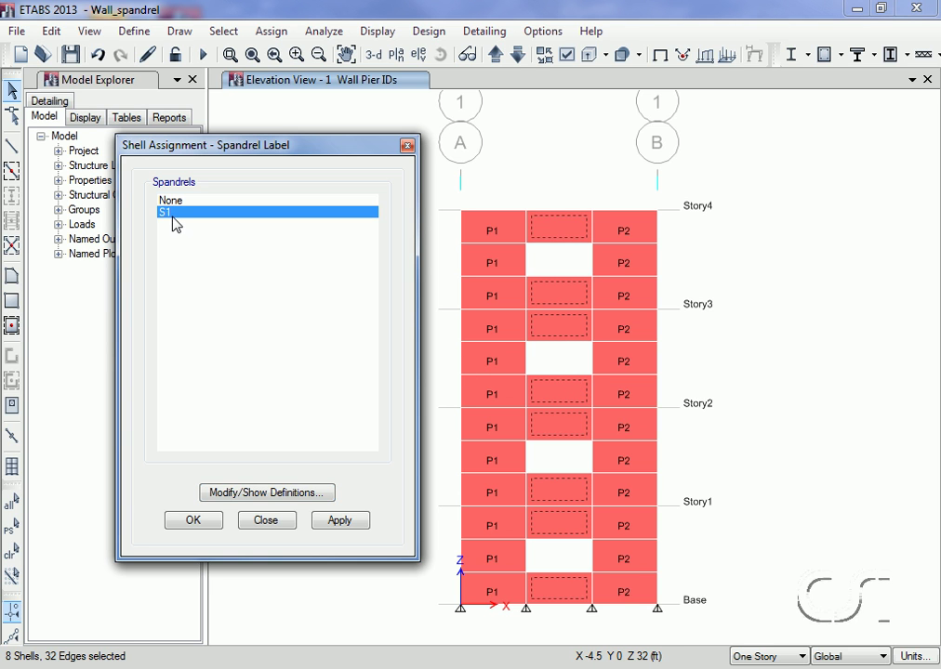
pyautogui.click(352, 525)
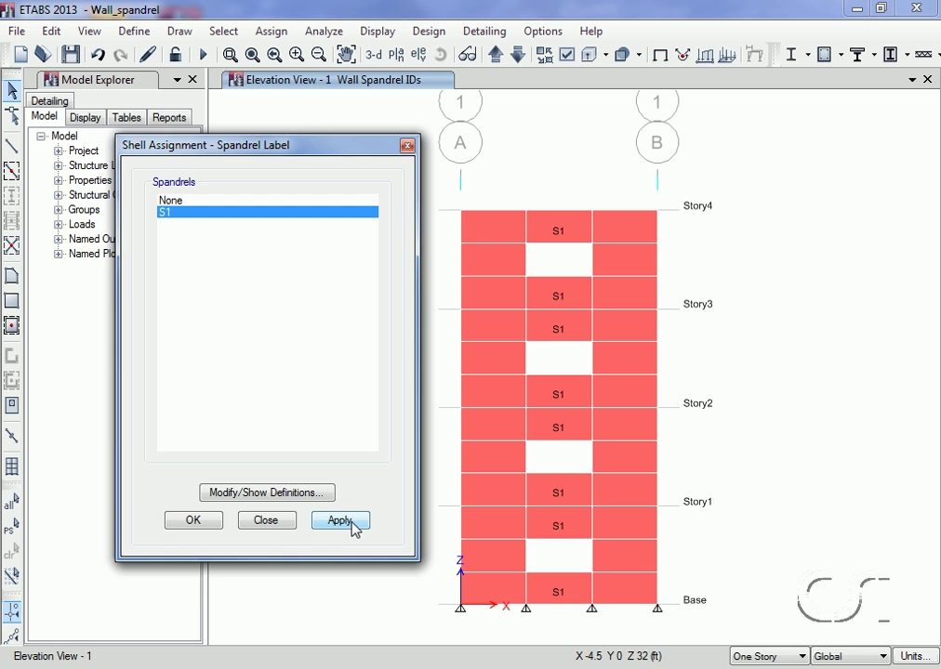
pyautogui.click(274, 522)
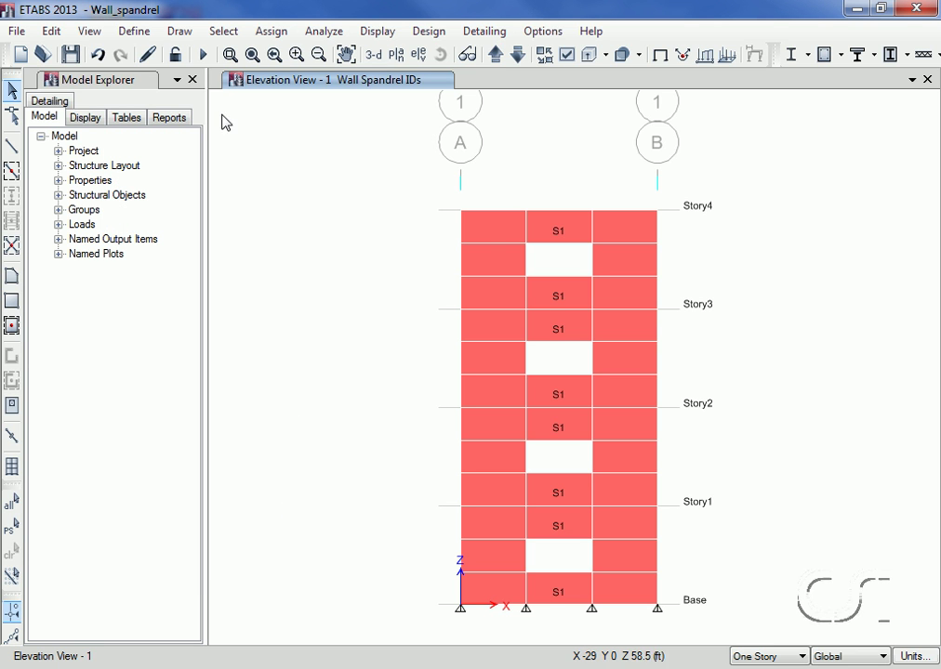
# - Run the analysis of the wall with openings and start the shear wall design check
pyautogui.click(206, 57)
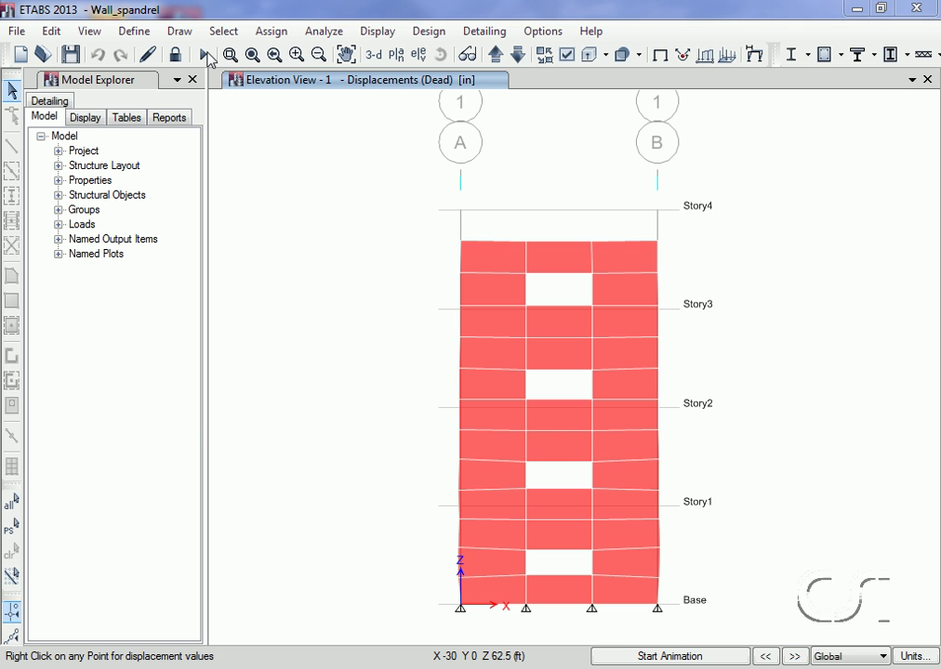
pyautogui.click(423, 30)
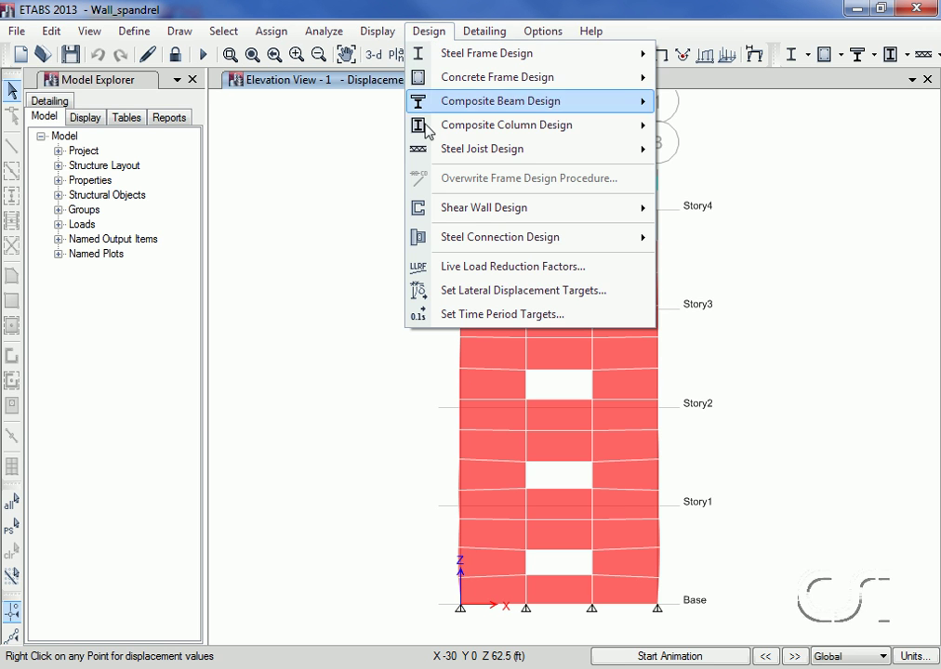
pyautogui.moveTo(416, 215)
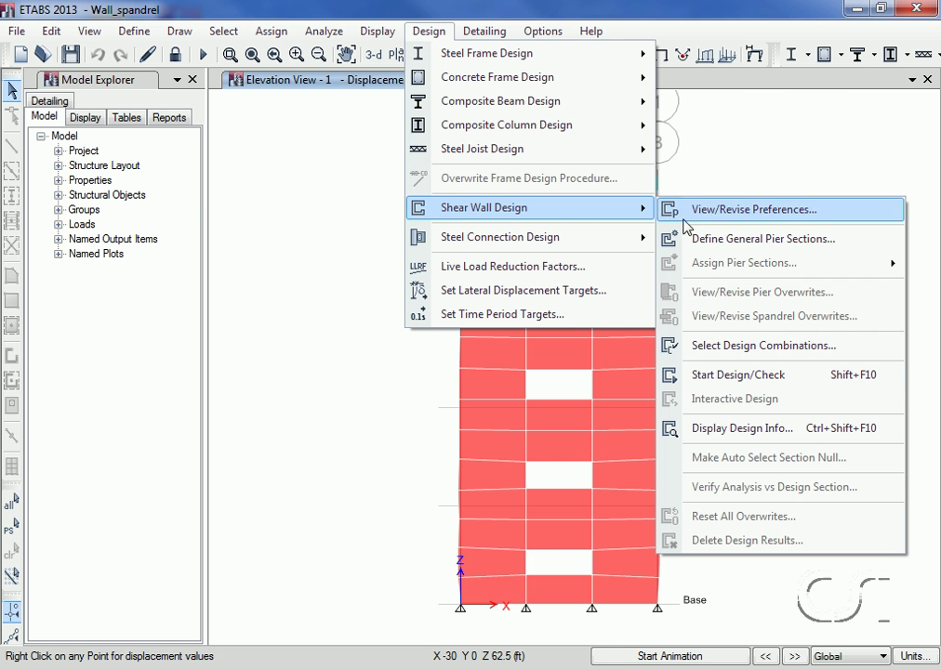
pyautogui.click(795, 376)
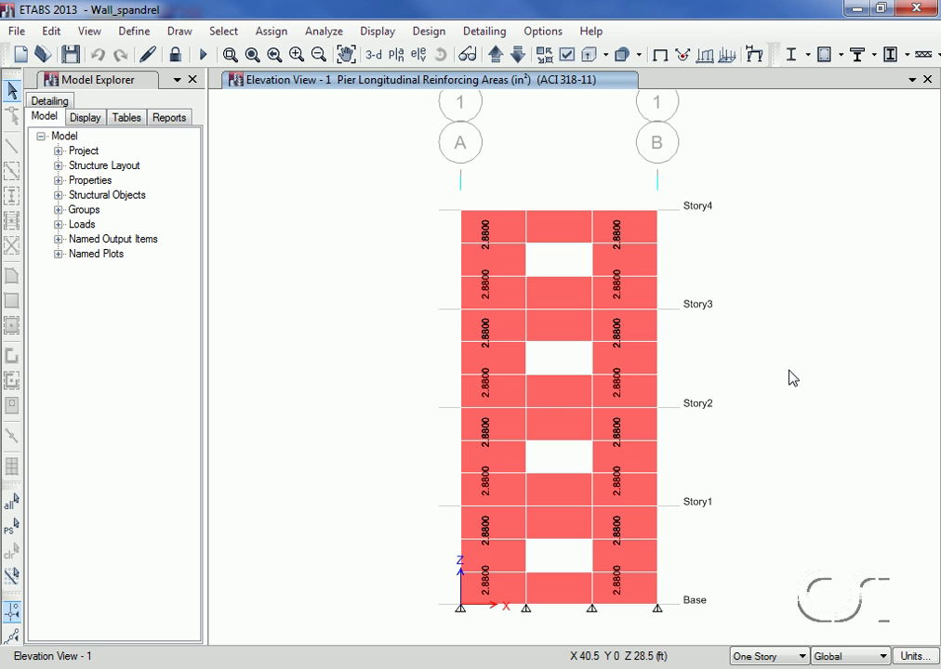
# - Display the Spandrel Longitudinal Reinforcing design output on the elevation and review the design details of the Story3 spandrel
pyautogui.click(429, 31)
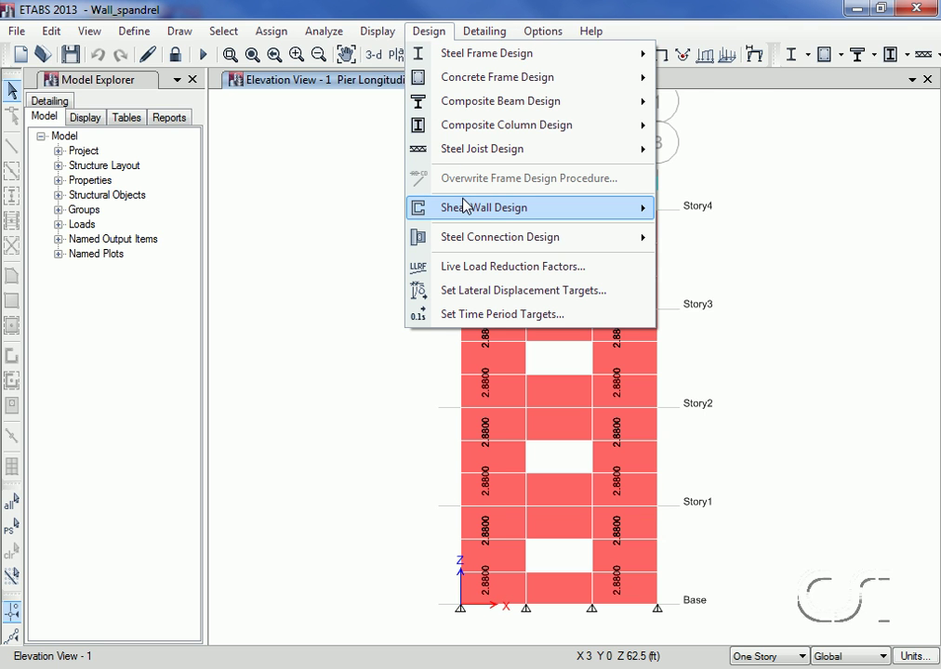
pyautogui.moveTo(480, 207)
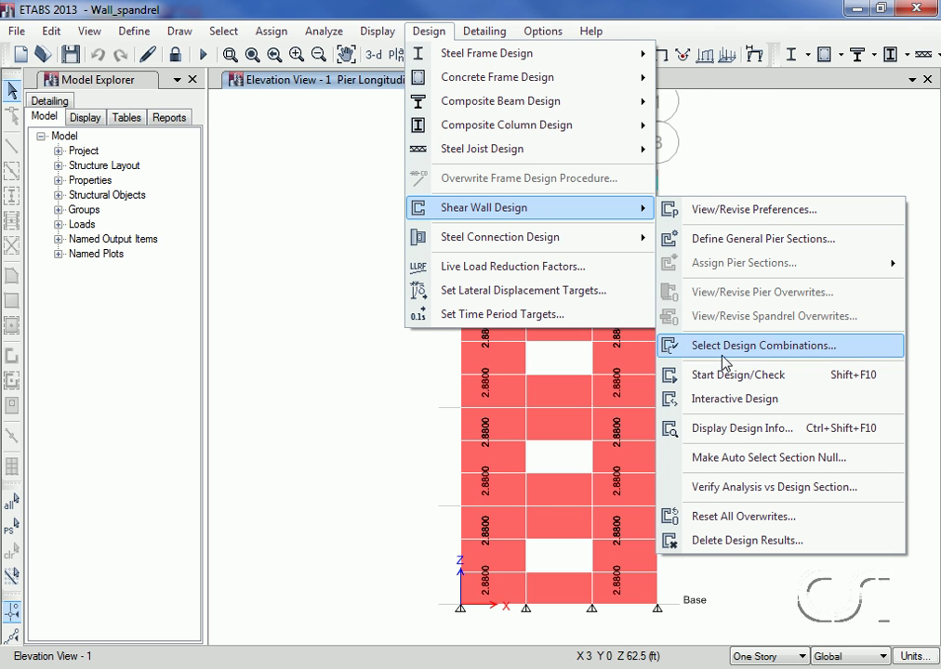
pyautogui.click(793, 437)
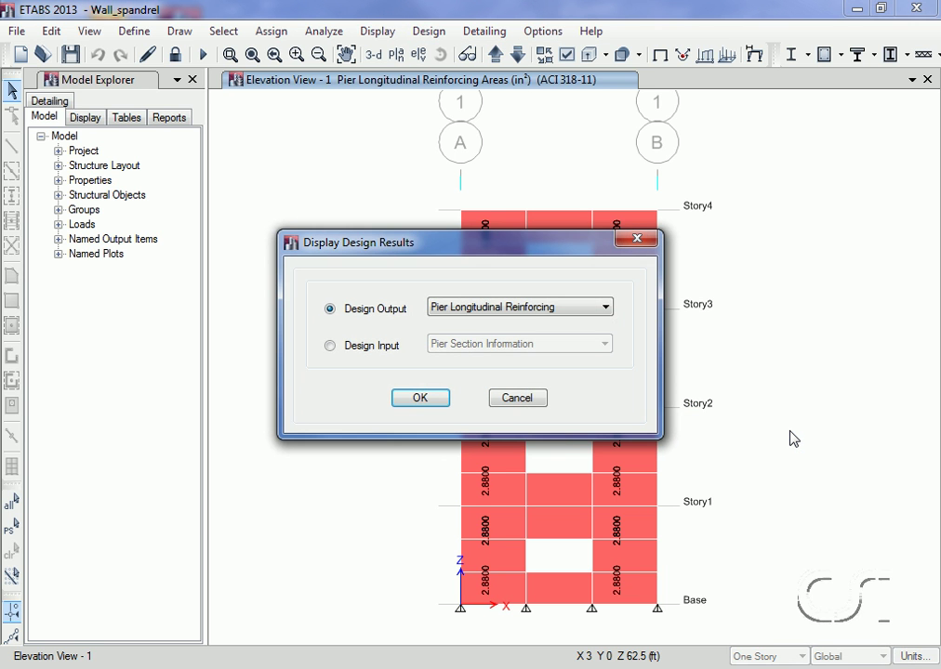
pyautogui.click(536, 309)
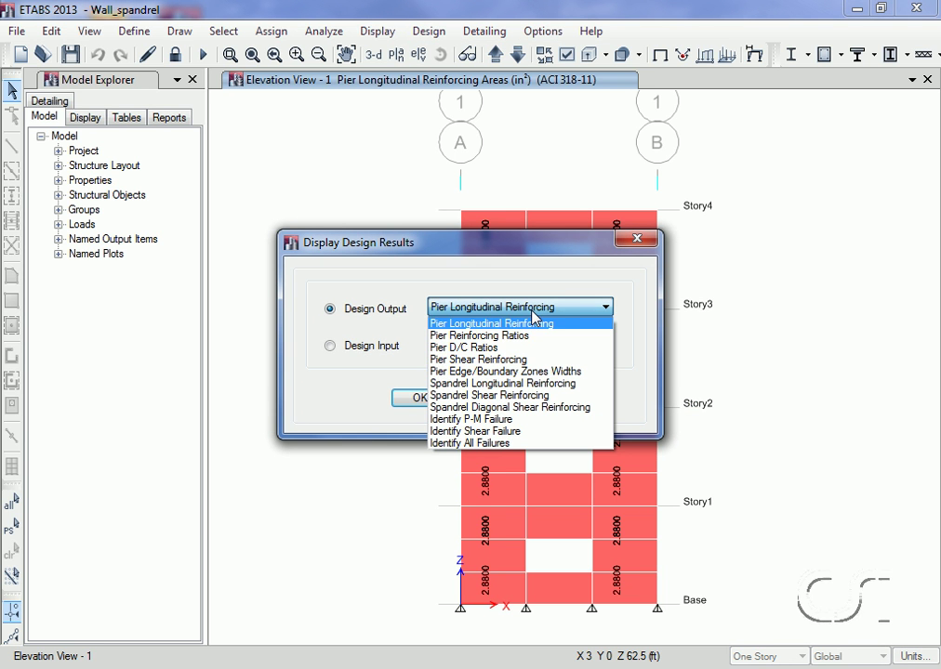
pyautogui.click(568, 384)
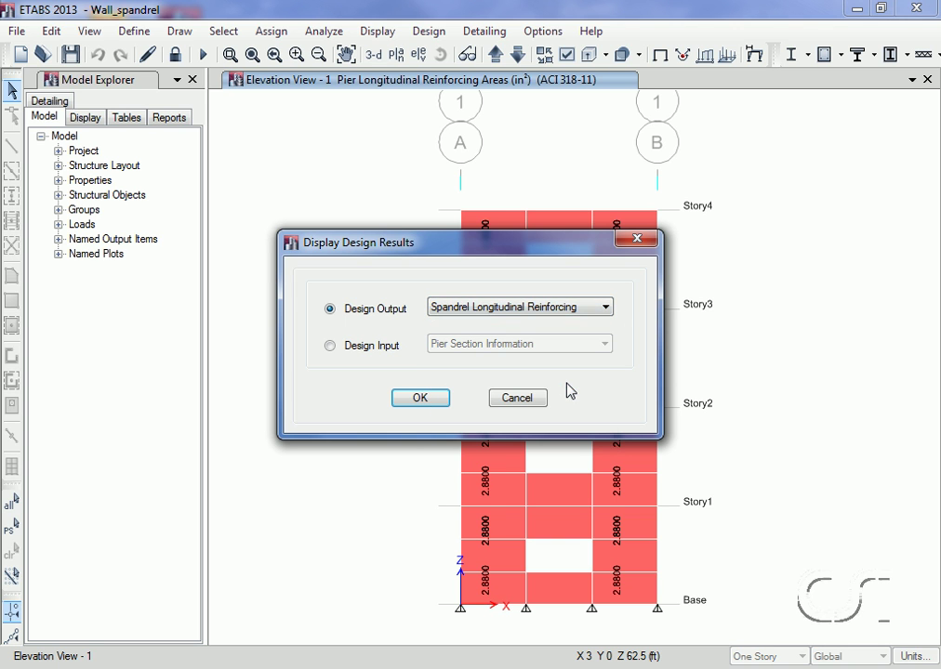
pyautogui.click(420, 398)
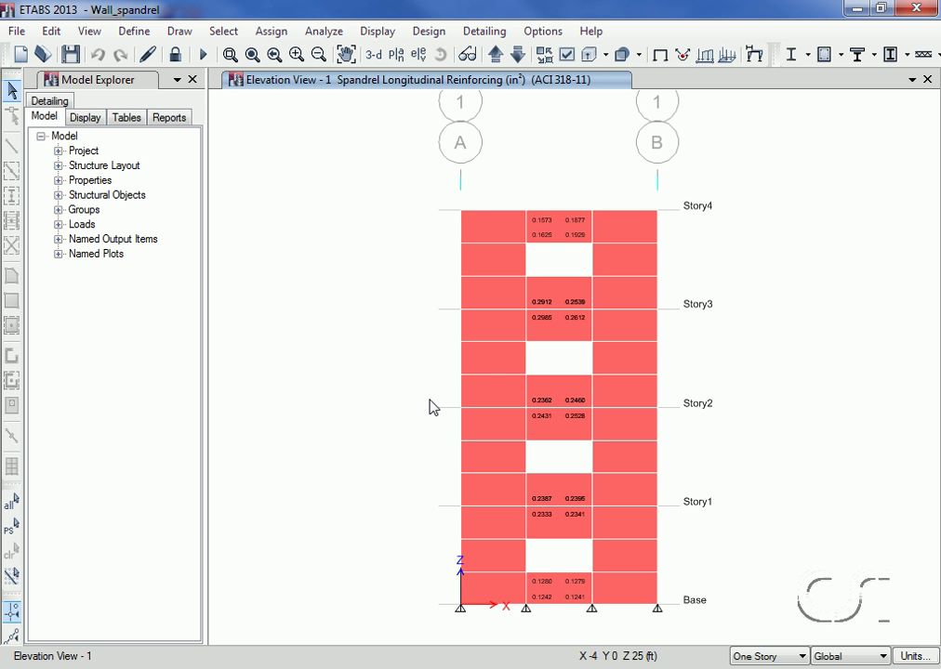
pyautogui.rightClick(561, 304)
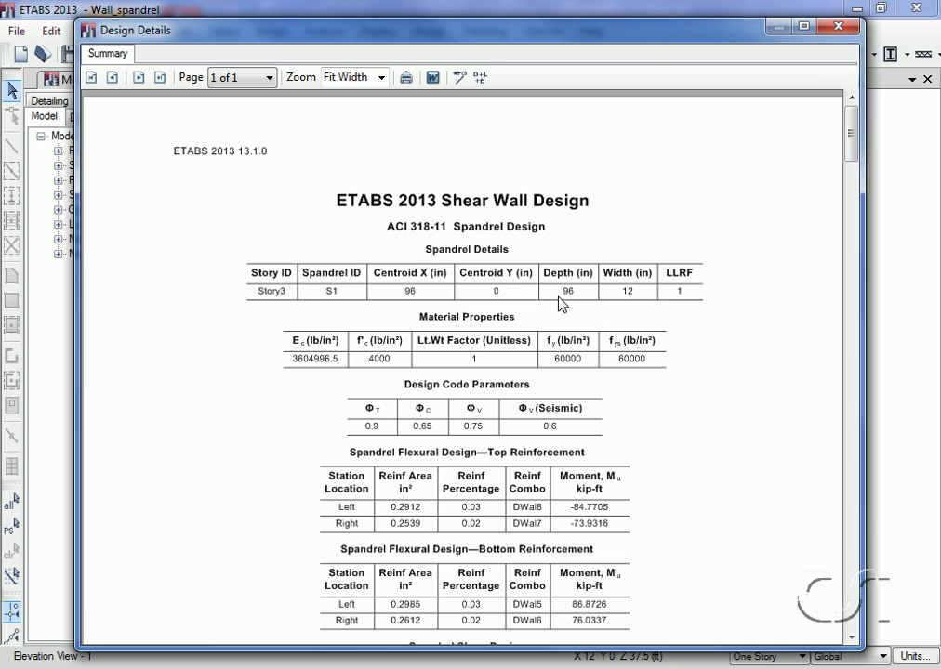
pyautogui.click(839, 28)
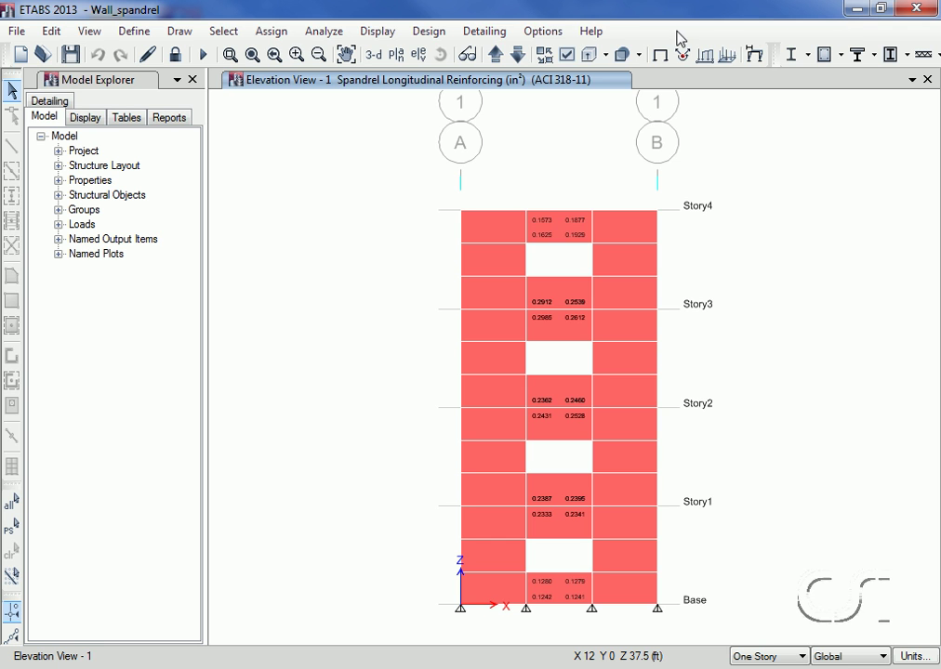
# - Start detailing for the model and open the CW1 Elevation drawing from the individual wall views
pyautogui.click(486, 32)
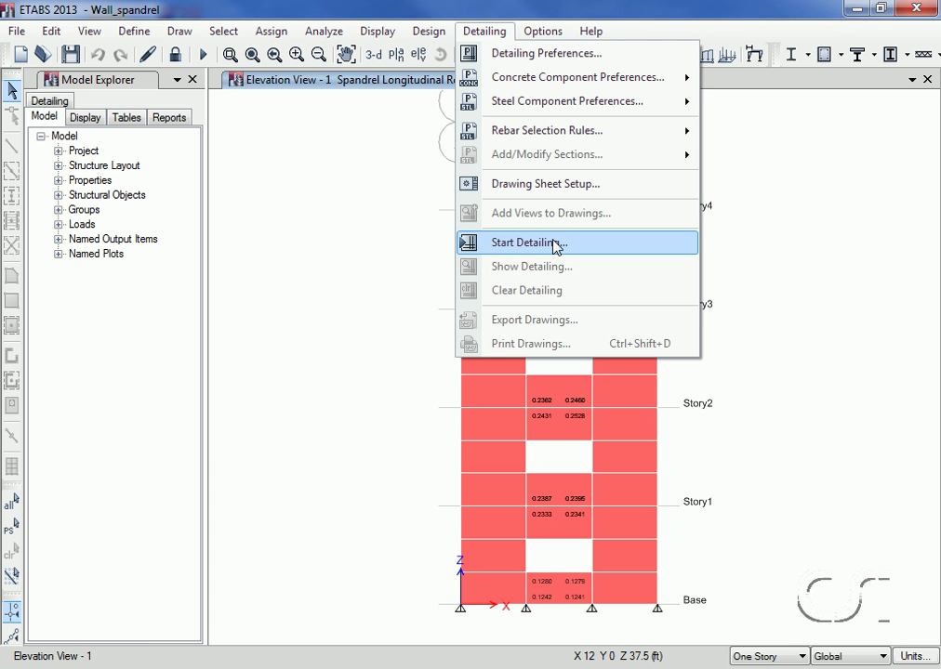
pyautogui.click(555, 244)
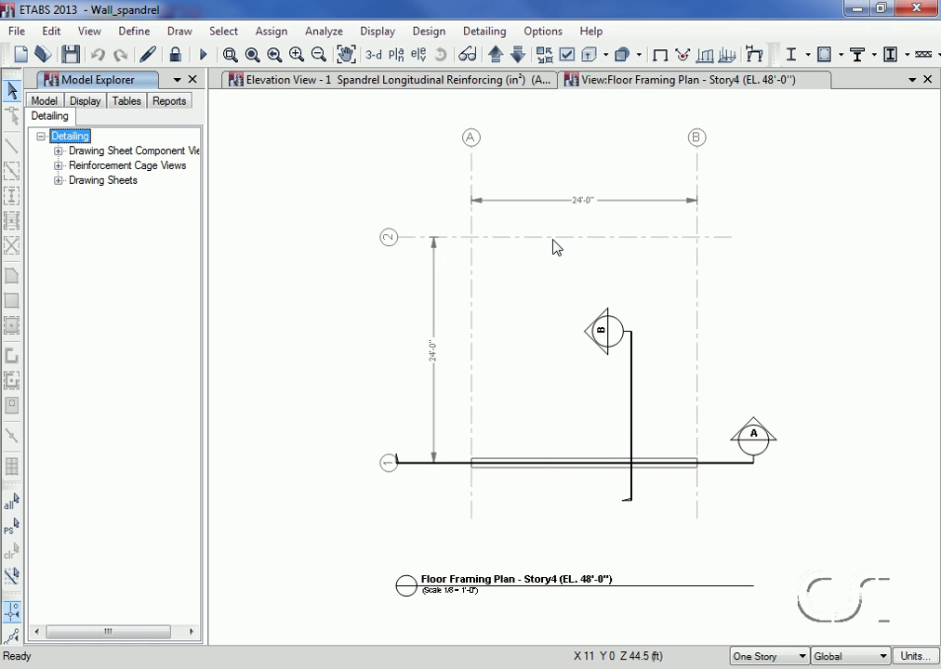
pyautogui.click(57, 151)
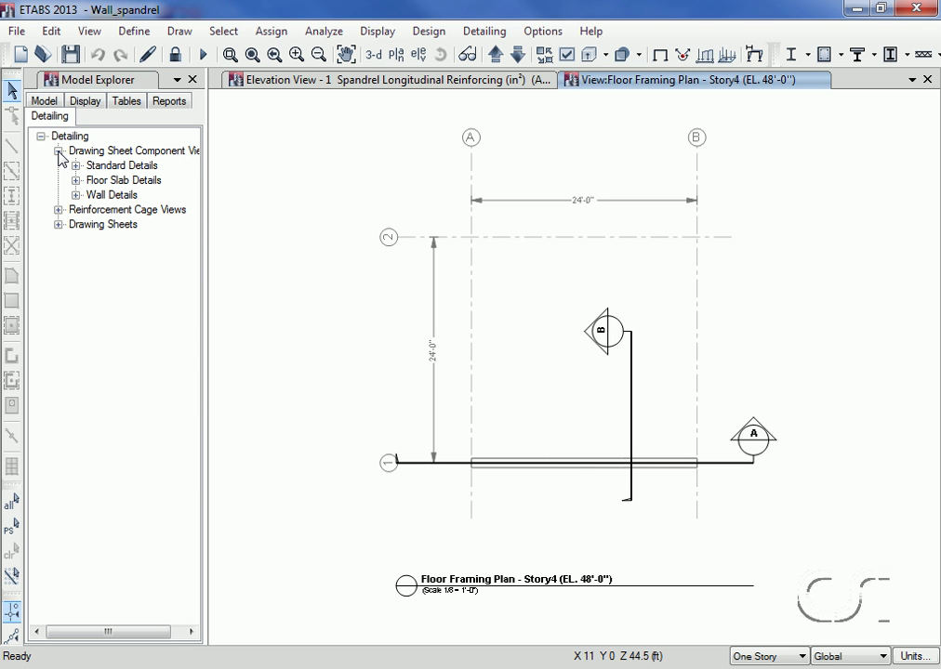
pyautogui.click(76, 195)
pyautogui.click(93, 210)
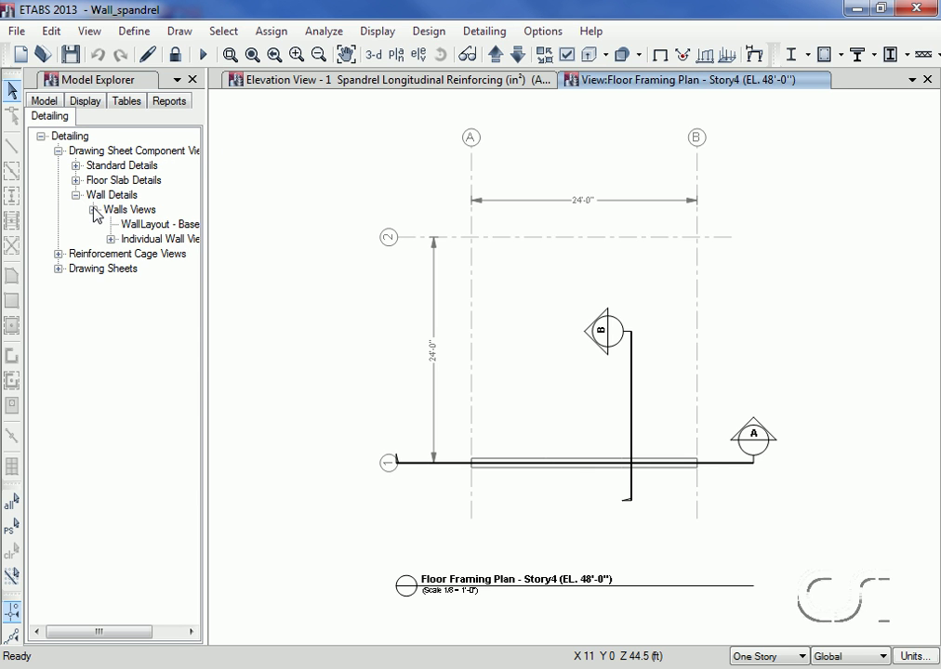
pyautogui.click(111, 239)
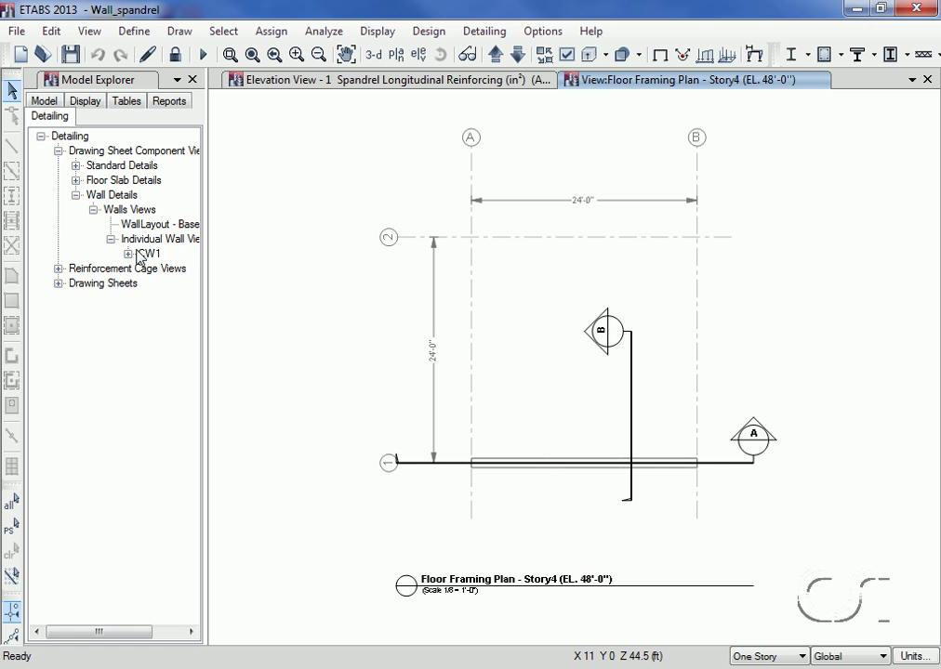
pyautogui.click(129, 253)
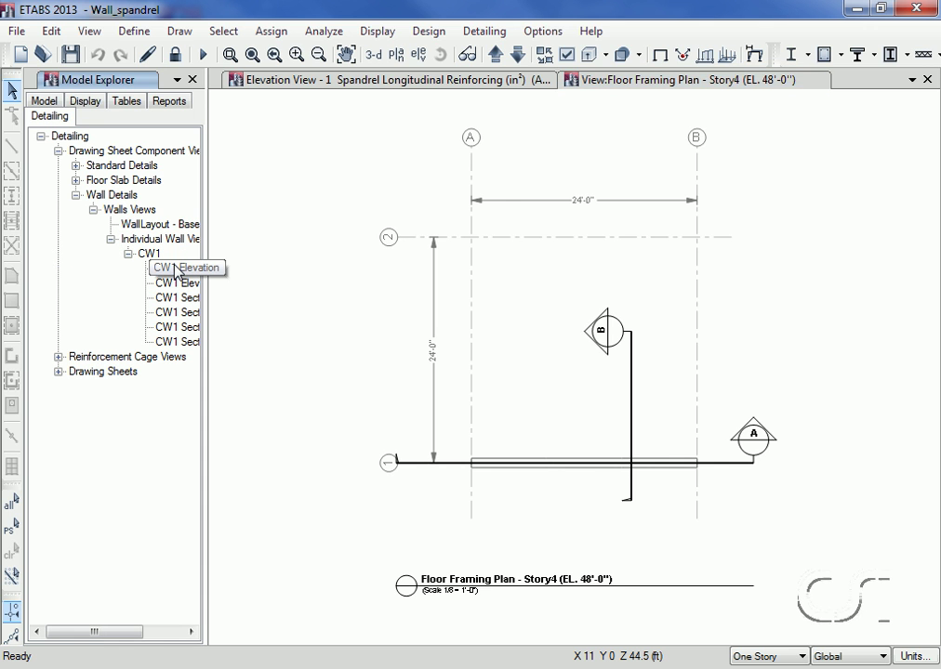
pyautogui.doubleClick(174, 268)
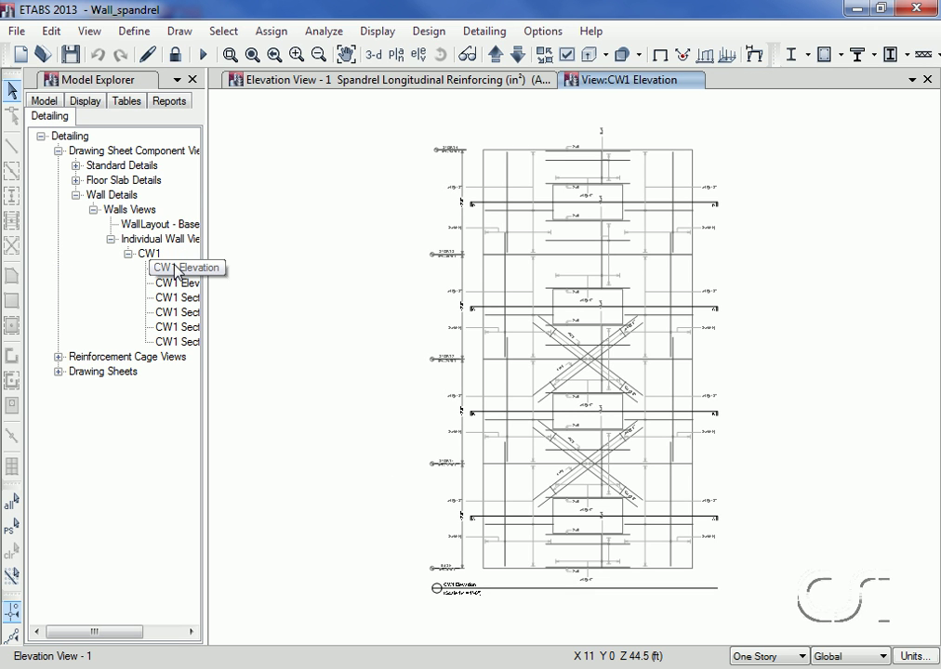